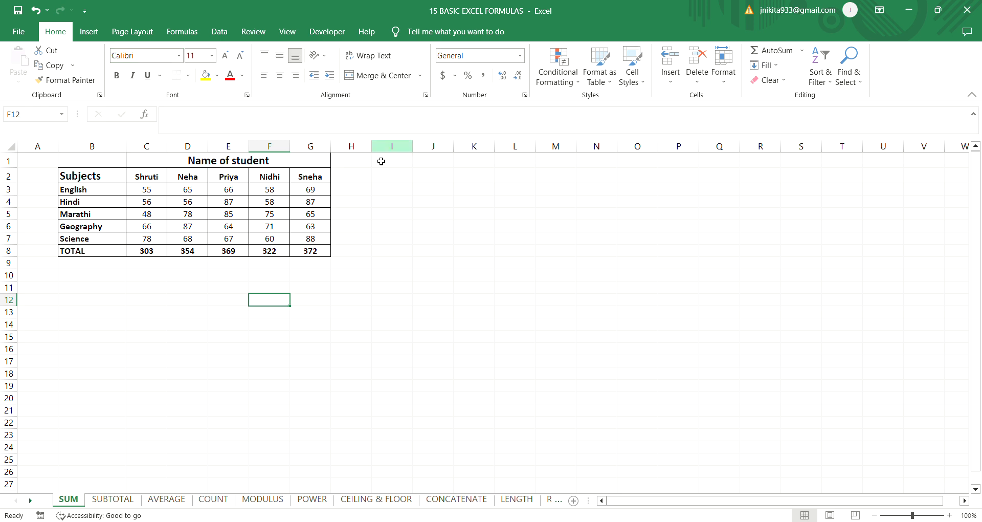
left_click(343, 220)
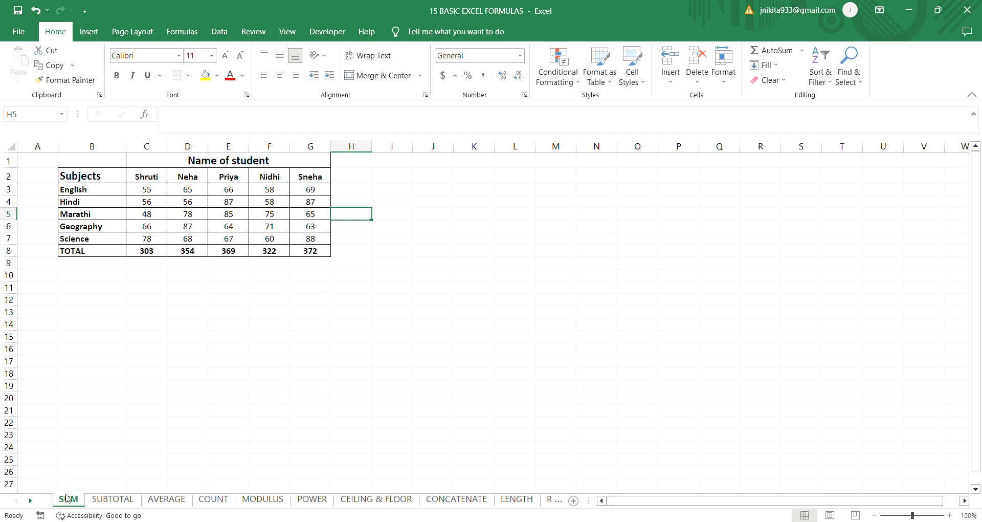
left_click(591, 277)
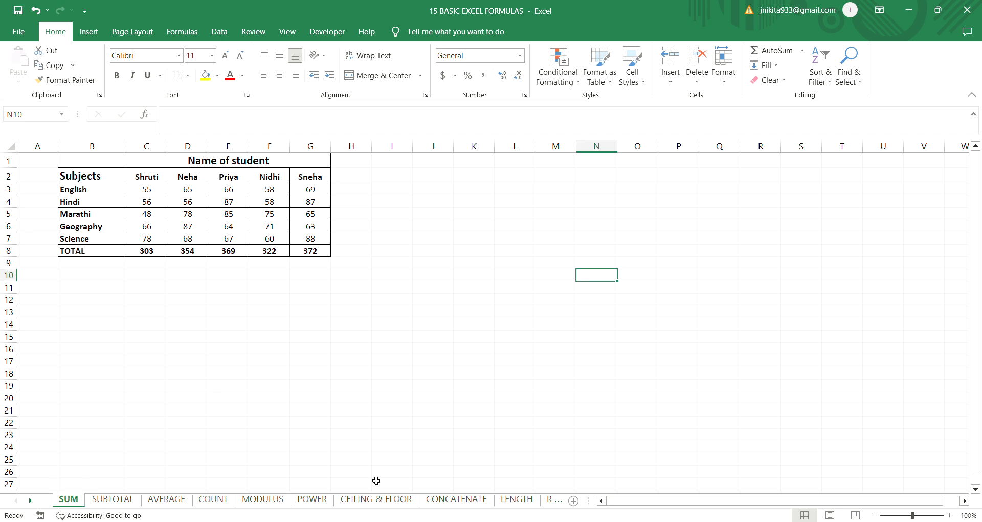
Add a blank worksheet after the SUM sheet and return to the SUM sheet
left_click(574, 501)
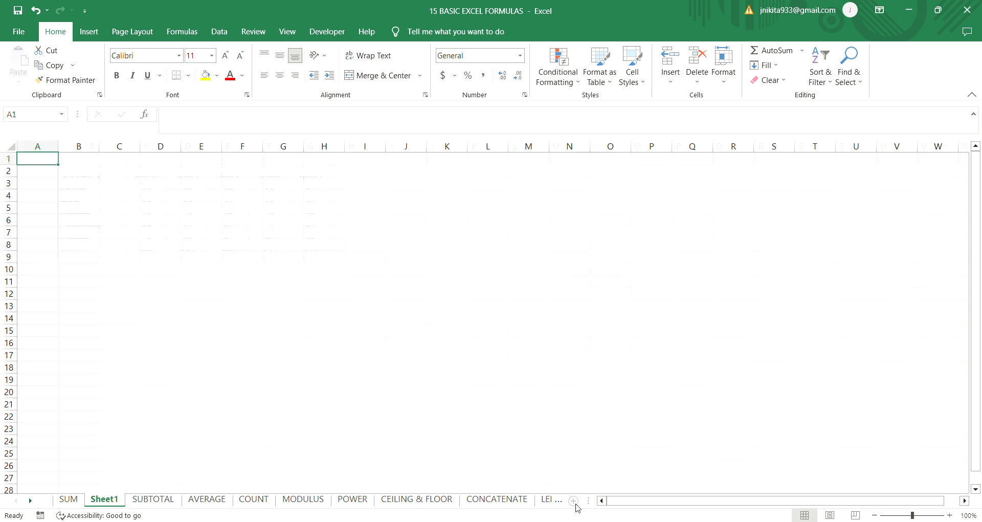
left_click(74, 498)
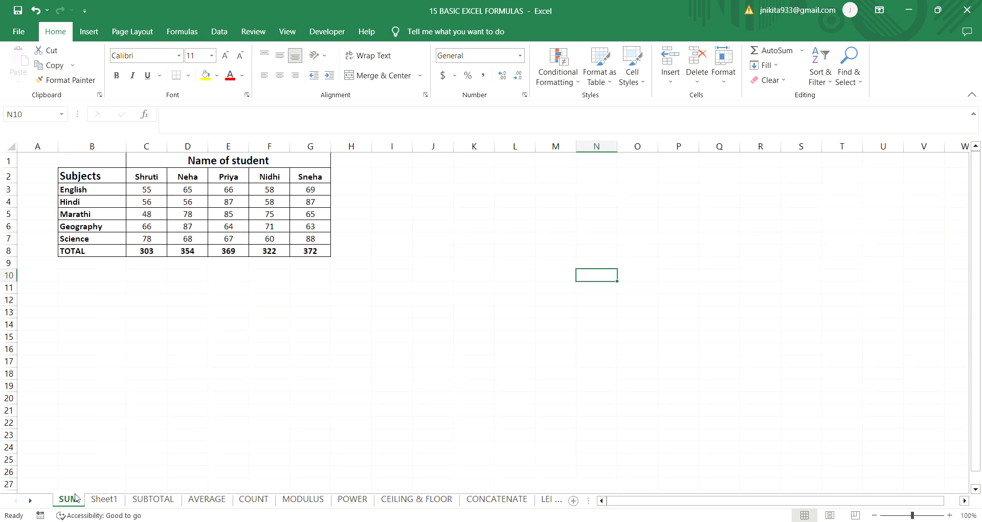
left_click(233, 254)
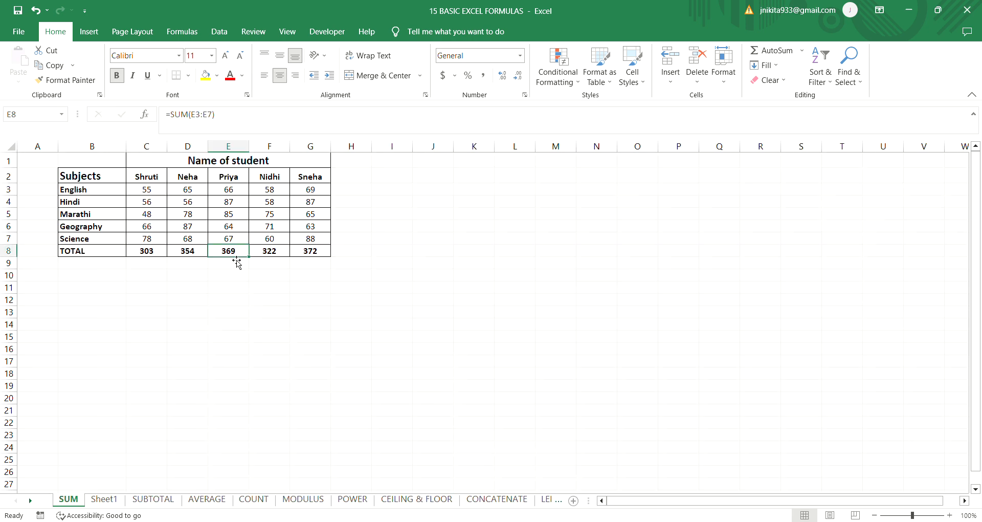
Copy the marks table without its TOTAL row (B1:G7) to cell A1 of the new blank sheet and auto-fit column A there
left_click(81, 172)
left_click_drag(81, 167, 256, 245)
key("ctrl+c")
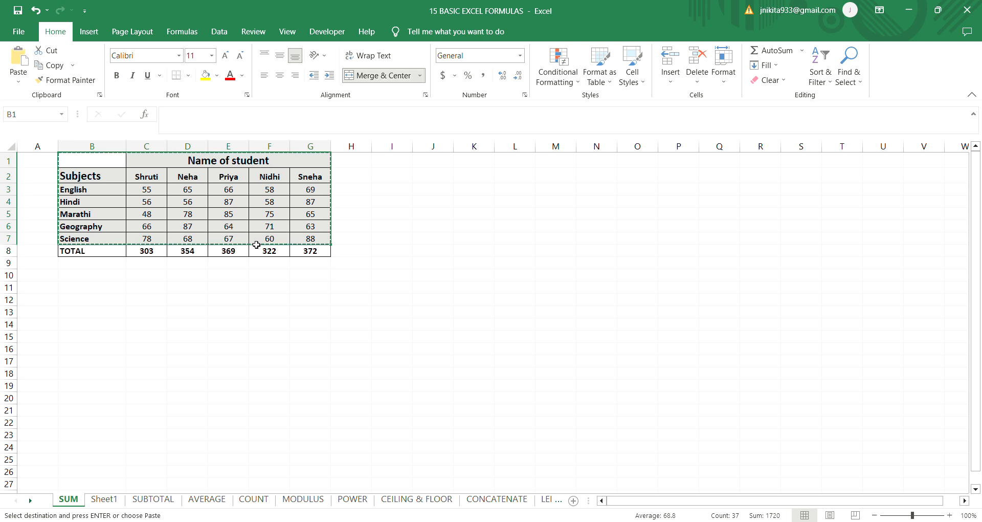
left_click(103, 500)
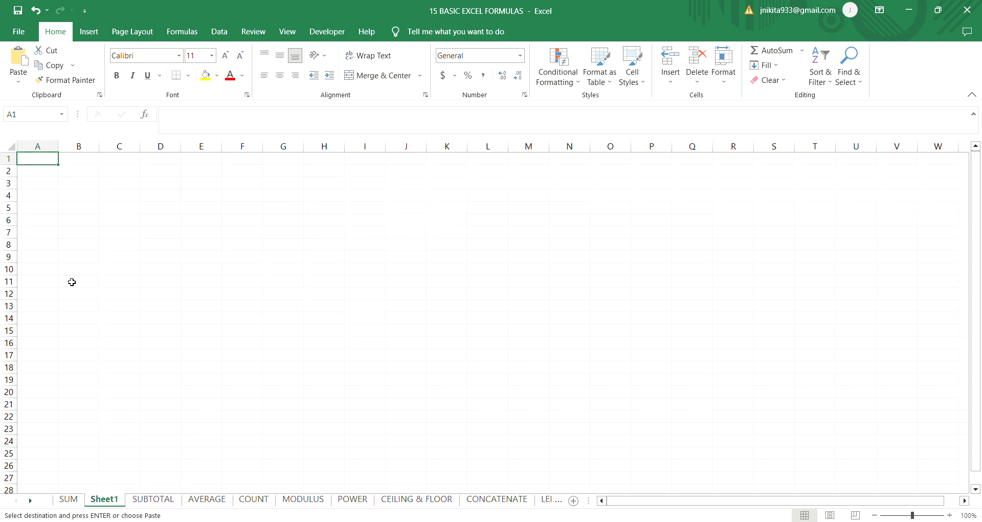
key("ctrl+v")
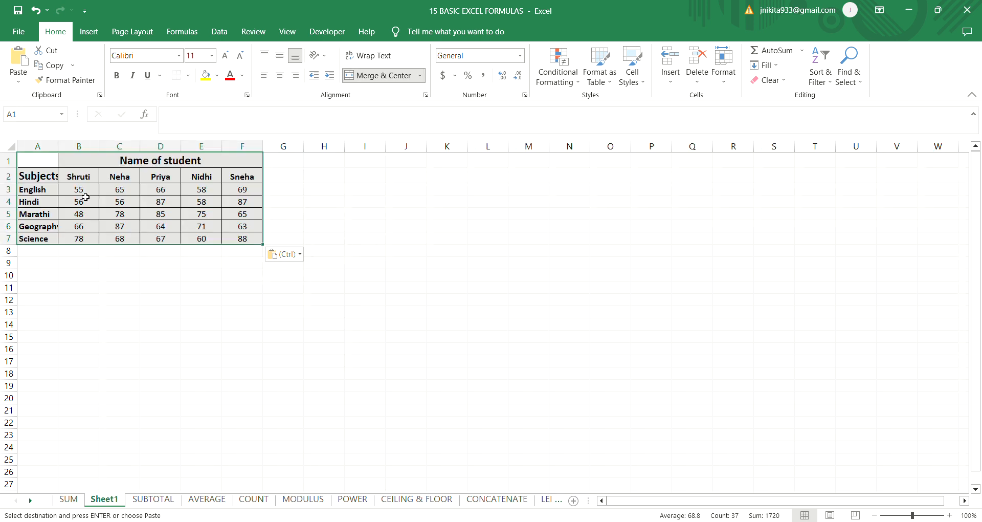
double_click(63, 148)
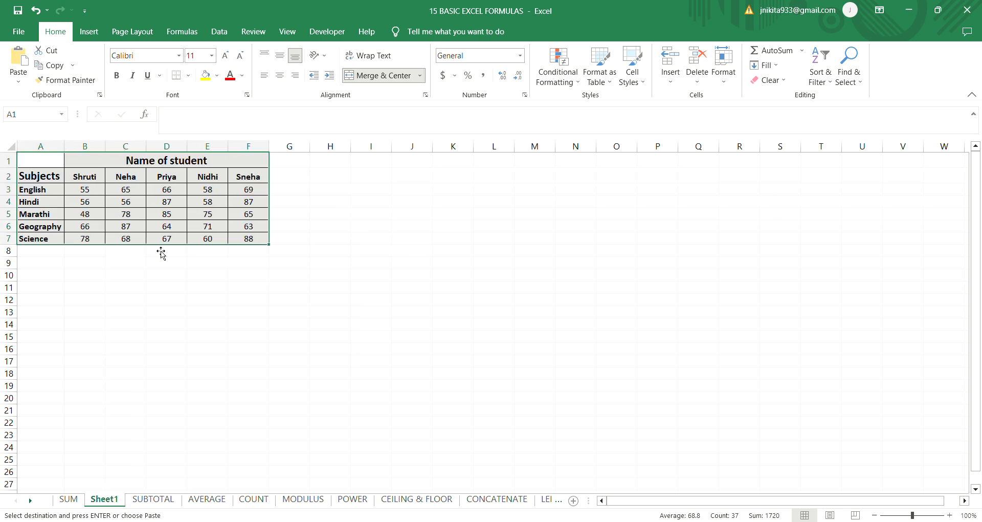
left_click(188, 280)
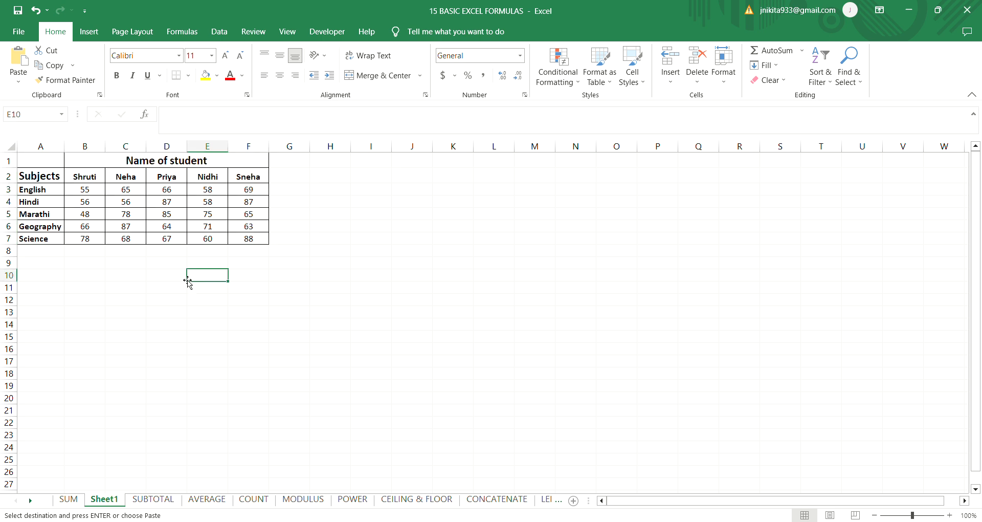
Compare the copied table with the SUM sheet and review its headings, subjects and the first student's marks
left_click(68, 499)
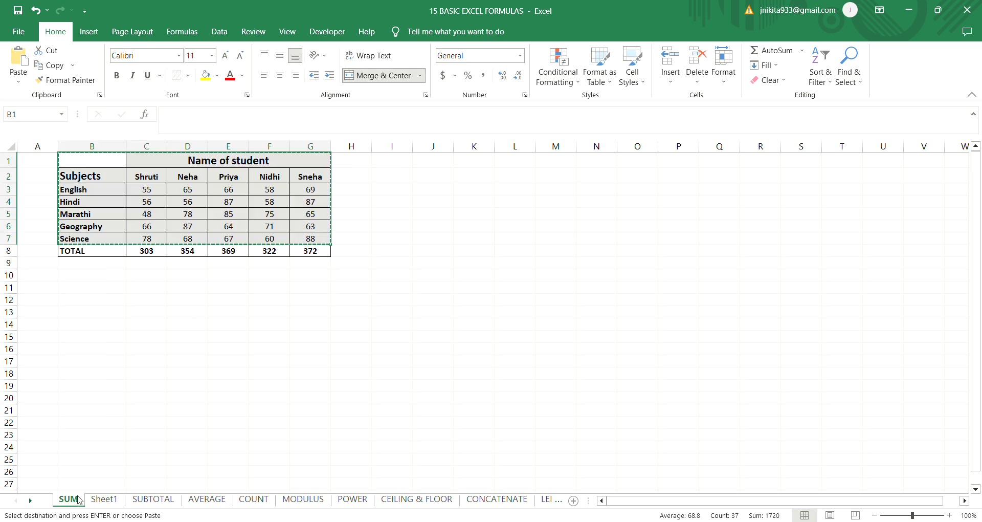
left_click(110, 501)
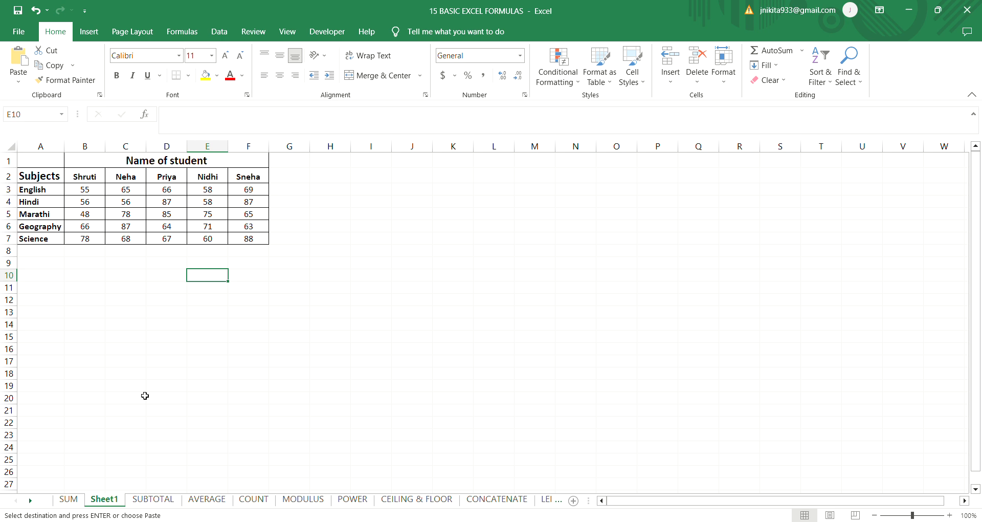
left_click(134, 164)
left_click(42, 178)
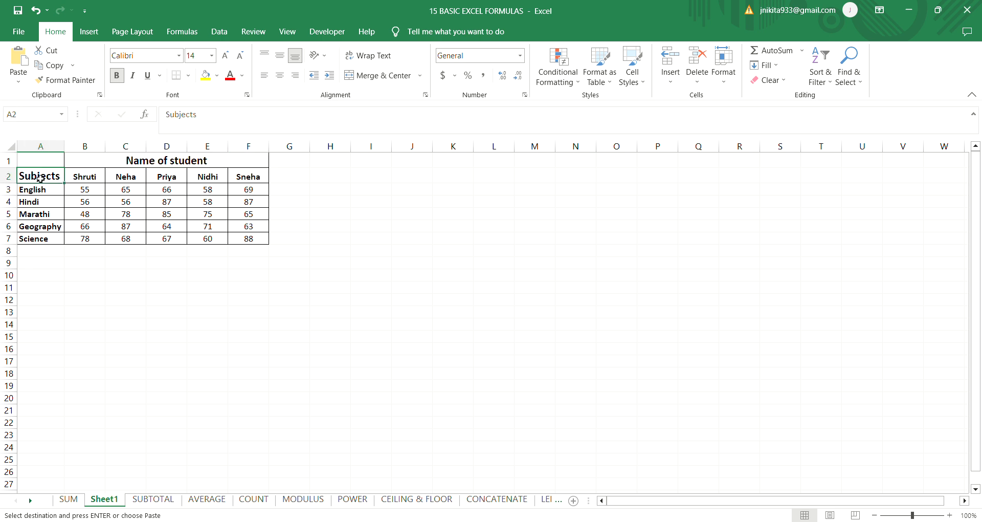
left_click(40, 194)
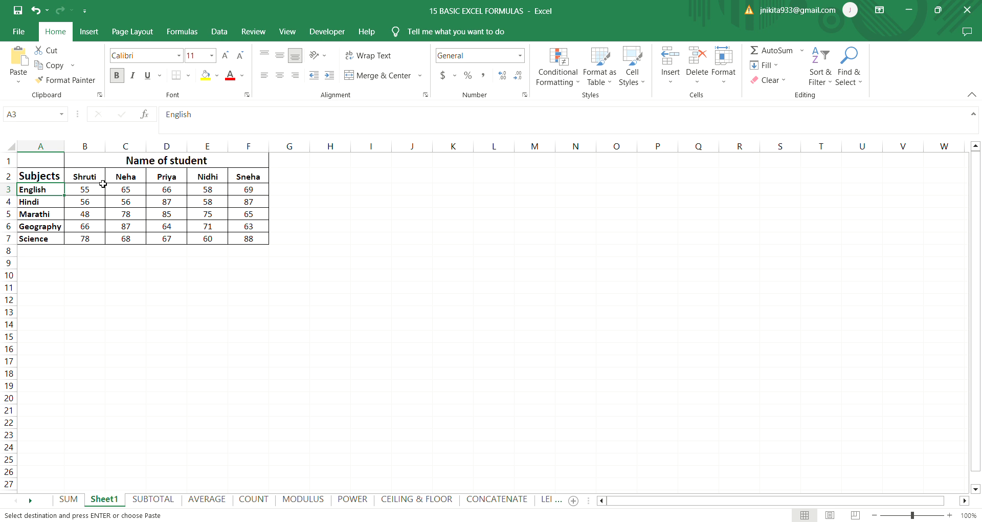
left_click(90, 195)
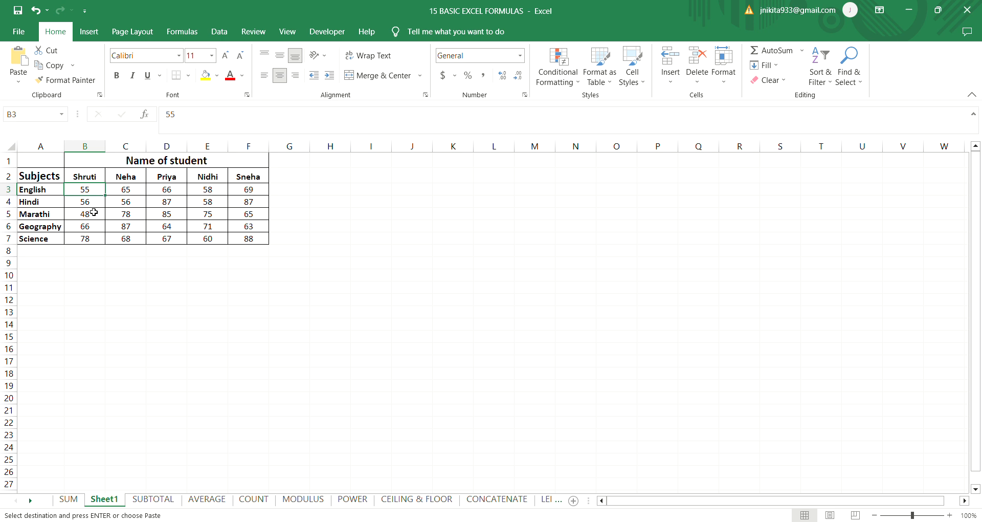
left_click(94, 213)
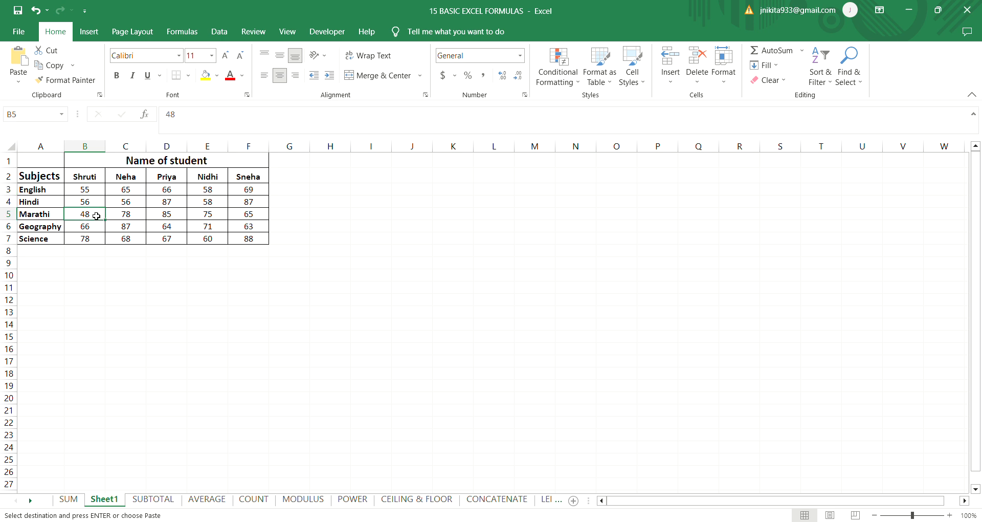
left_click(91, 229)
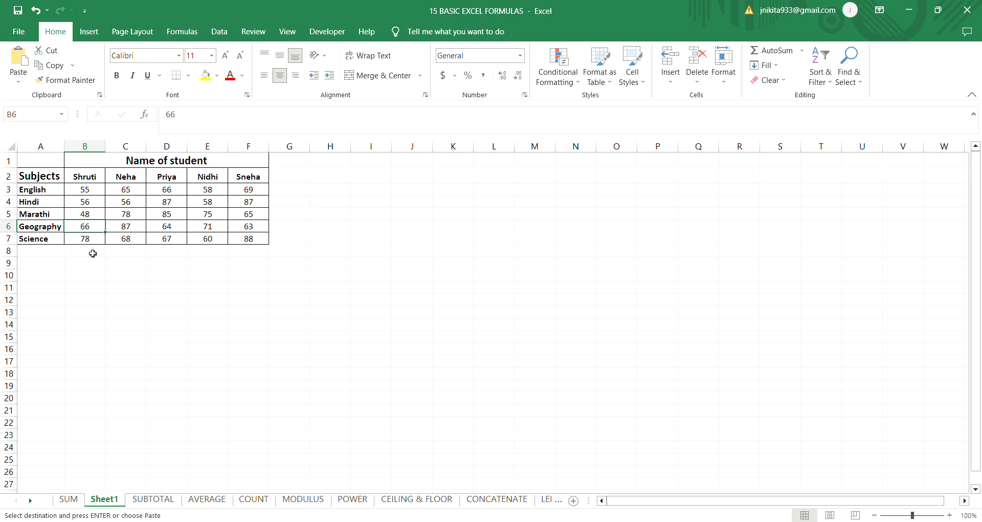
left_click(92, 254)
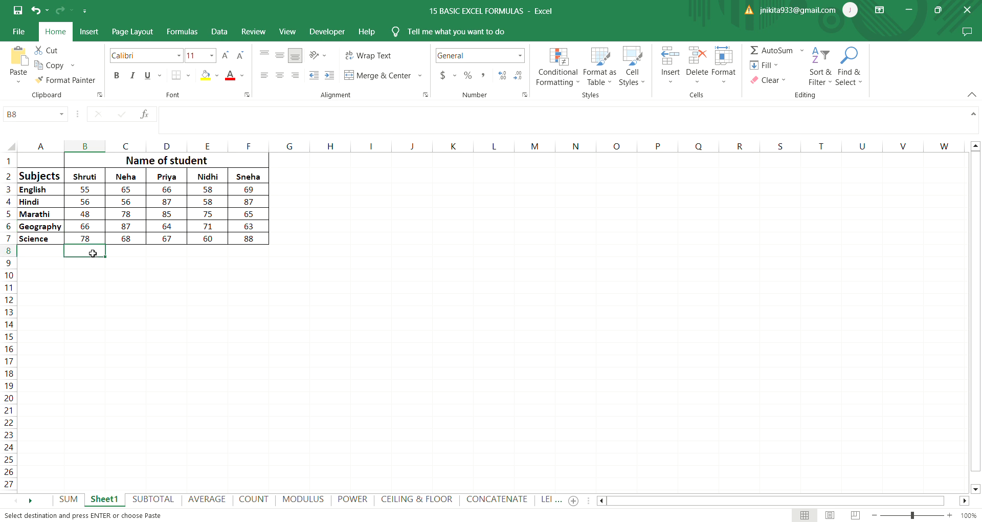
Label the row below Science as "Total" in cell A8
left_click(57, 252)
type("Total")
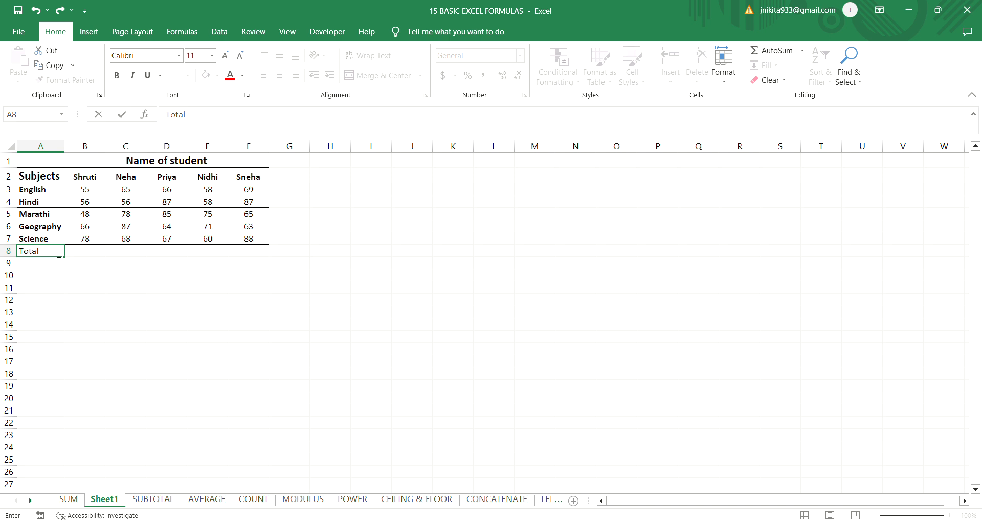
key("Tab")
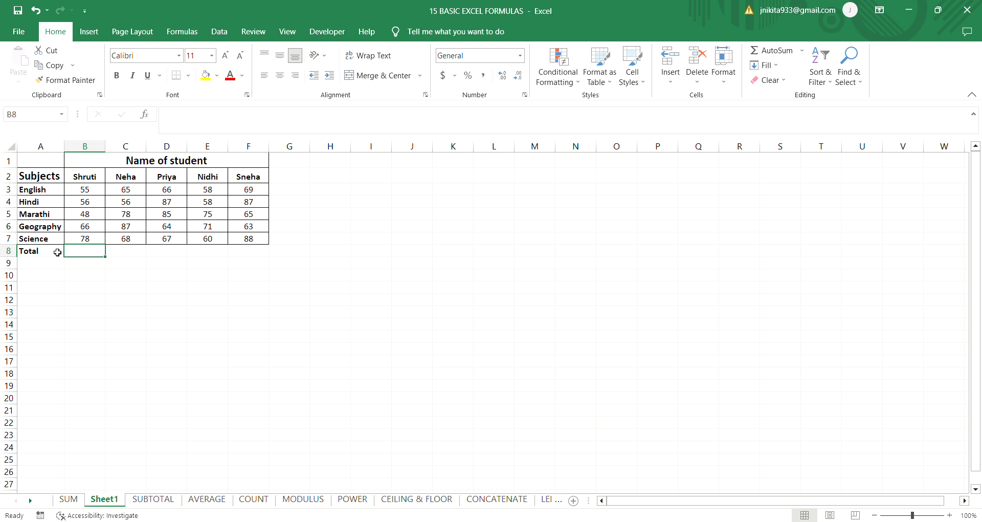
Total the first student's marks in cell B8 with the formula =SUM(B3:B7)
type("=")
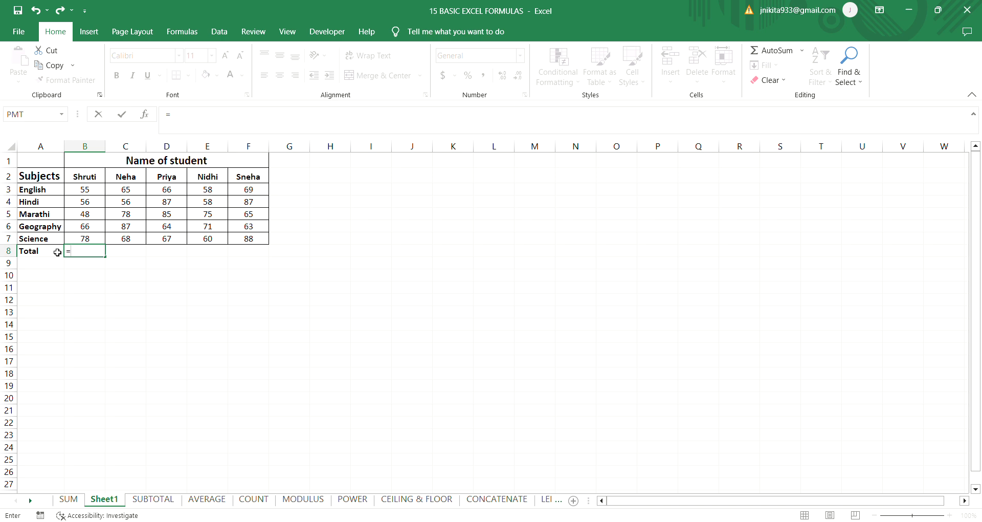
type("sum(")
left_click(89, 191)
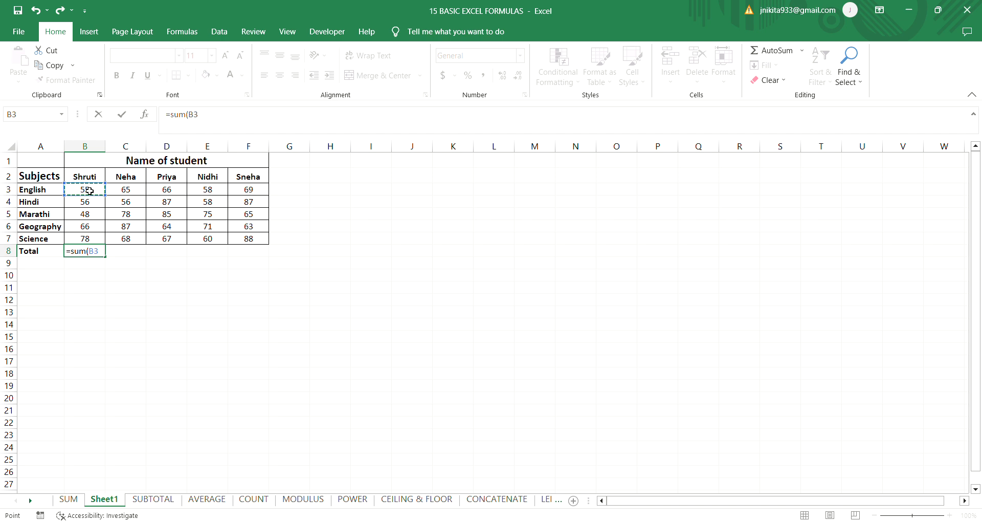
left_click_drag(89, 190, 98, 240)
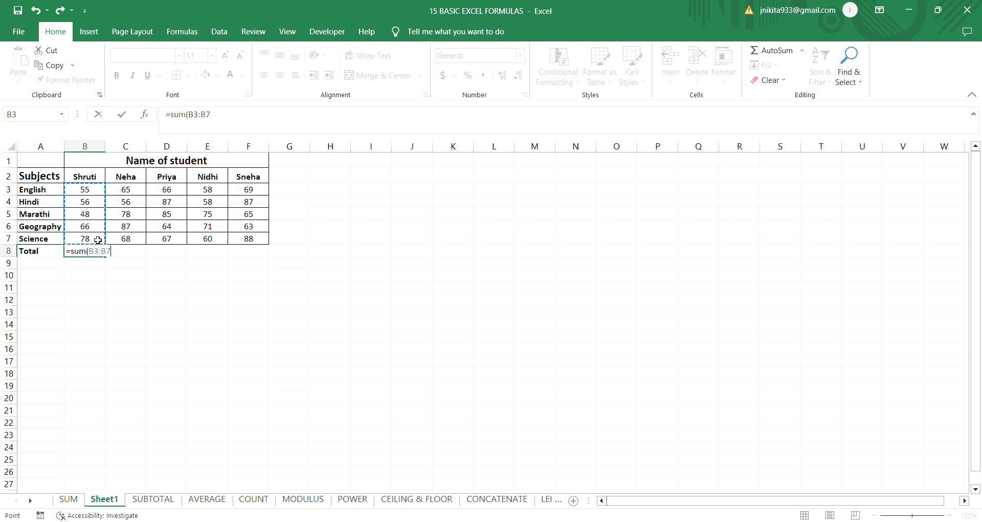
type(")")
key("Return")
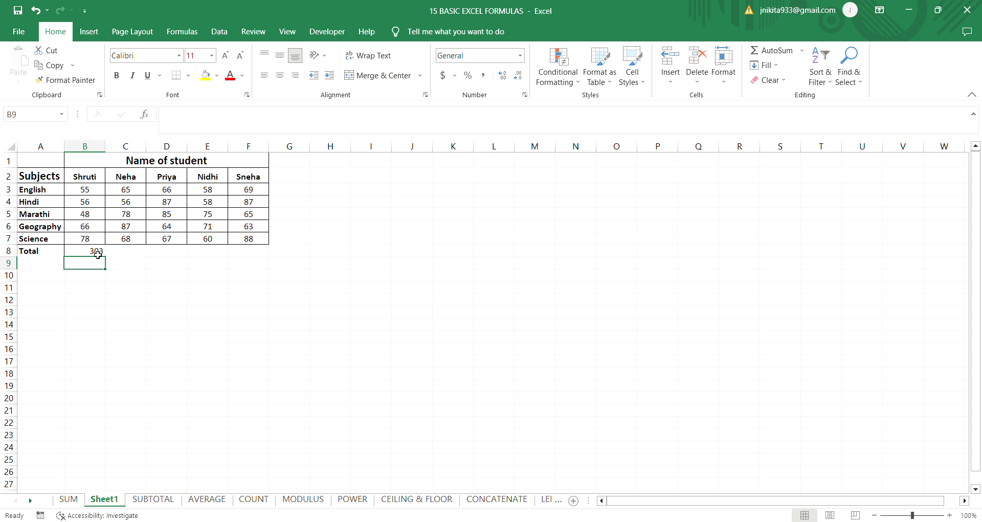
left_click(98, 253)
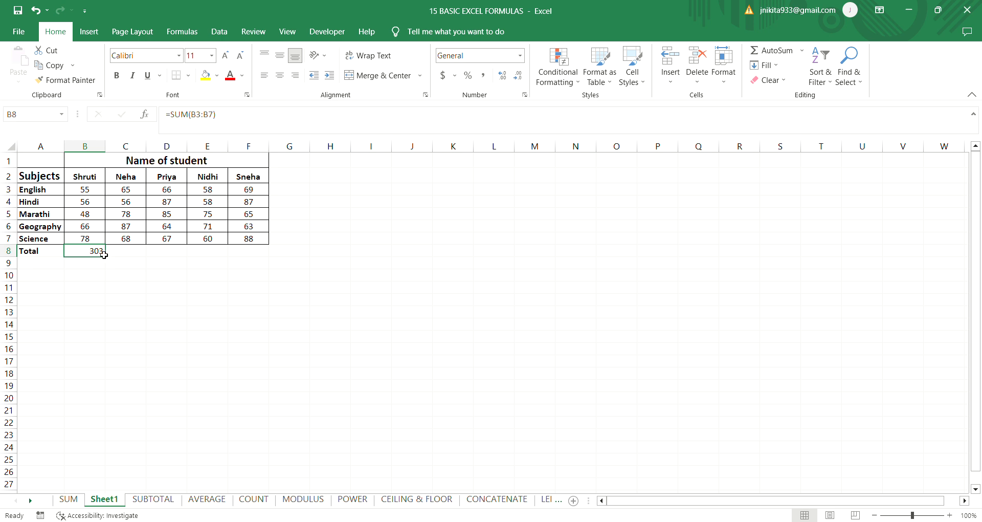
Total the second student's marks in cell C8 with the formula =SUM(C3:C7)
left_click(121, 254)
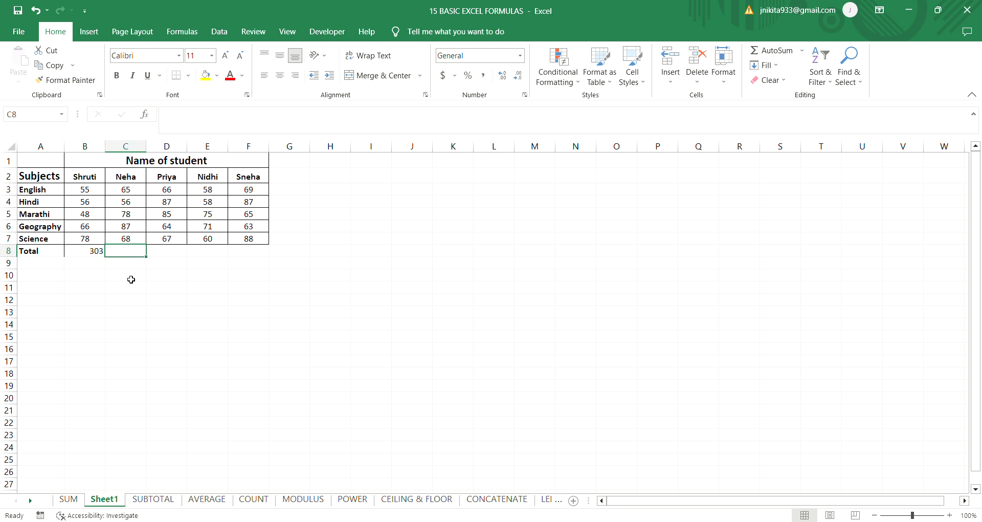
type("=su")
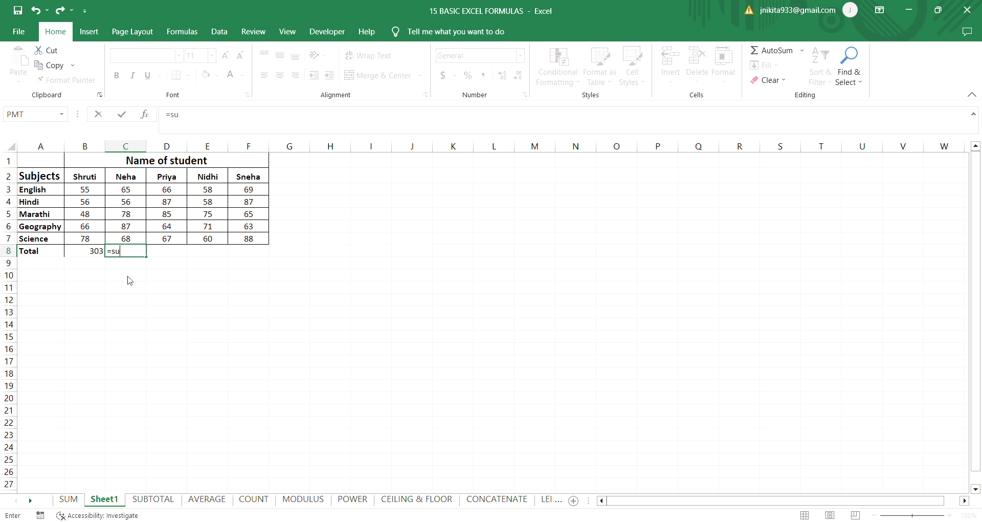
type("m(")
left_click_drag(137, 191, 132, 241)
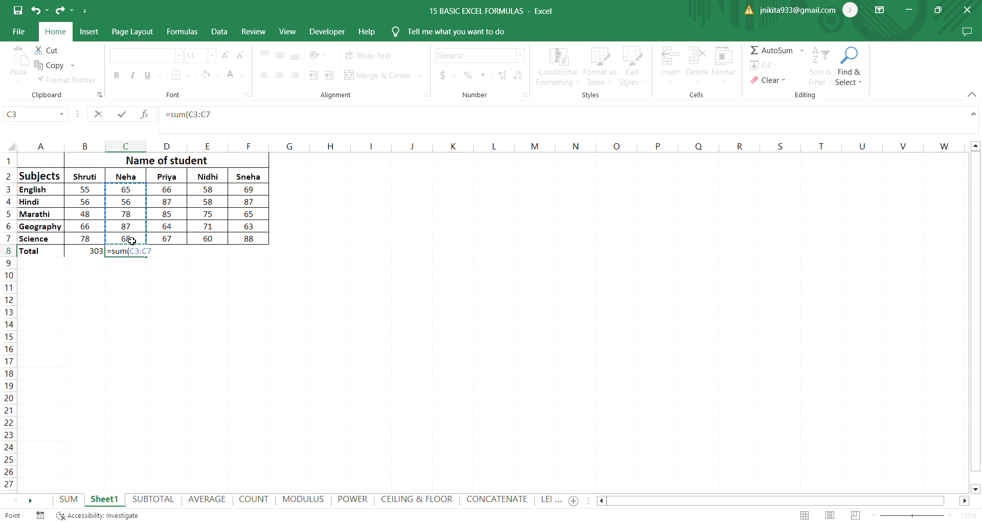
type(")")
key("Return")
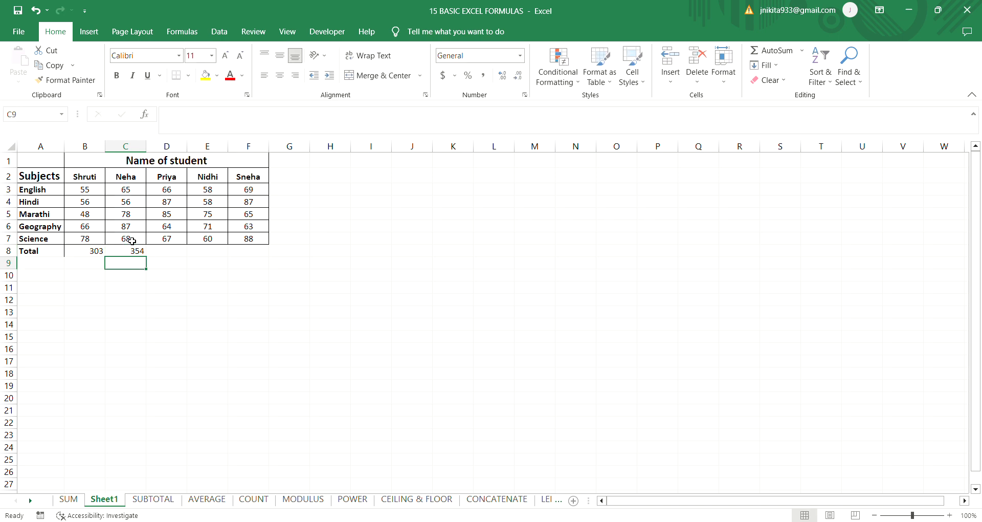
Copy the SUM formula from C8 into D8, E8 and F8 to total the remaining three students' marks
left_click(167, 254)
left_click(204, 255)
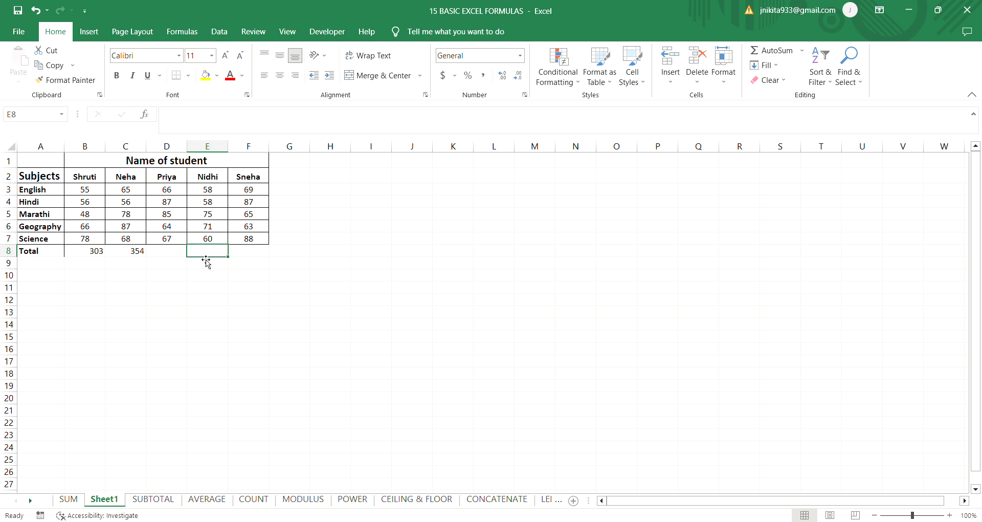
left_click(238, 259)
left_click(144, 258)
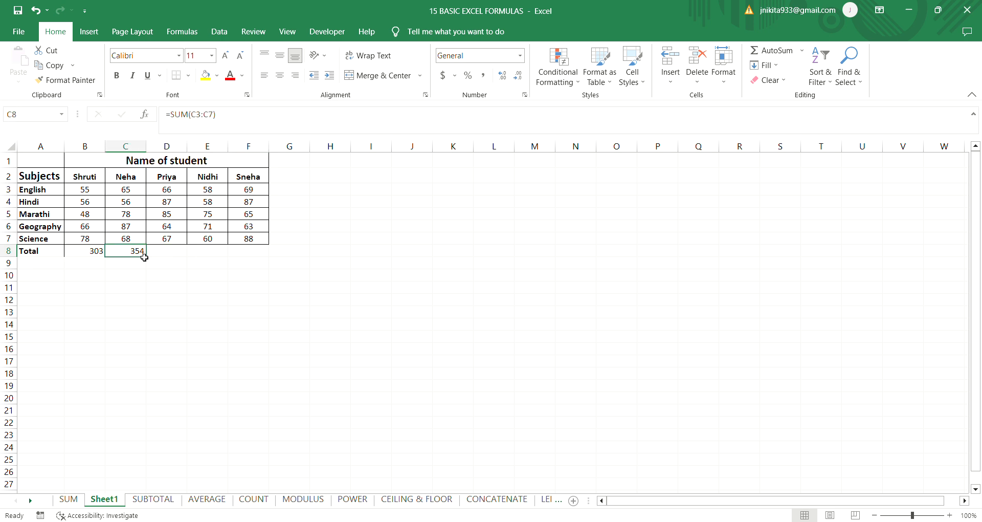
key("ctrl+c")
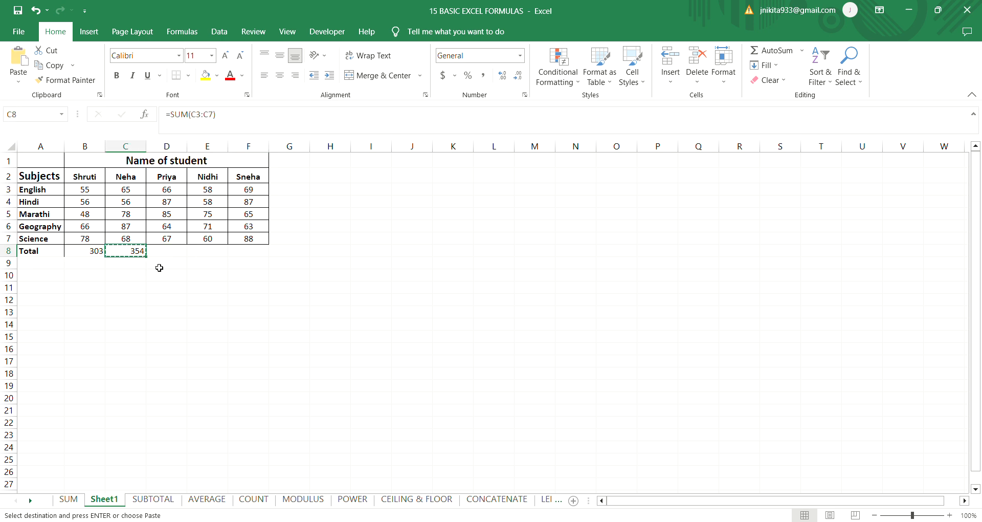
left_click(172, 254)
key("ctrl+v")
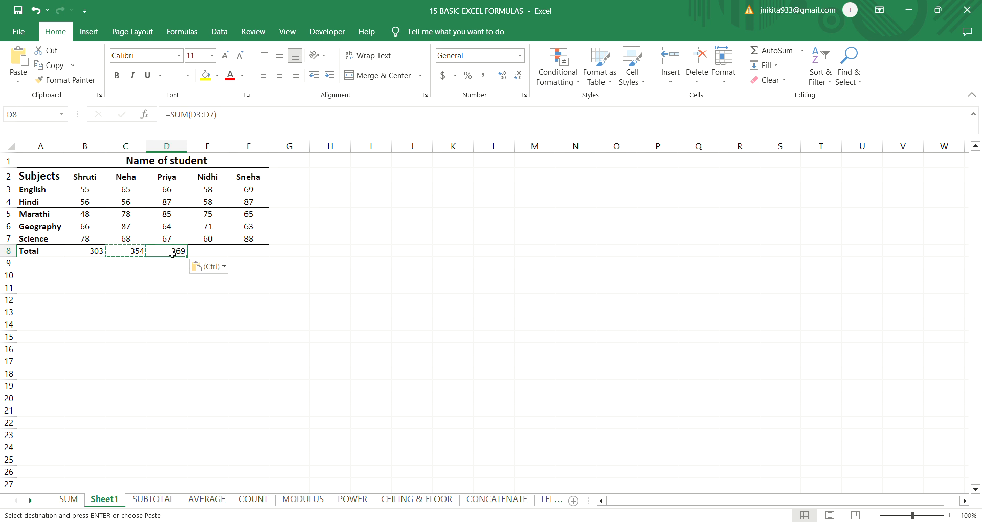
left_click(208, 255)
key("ctrl+v")
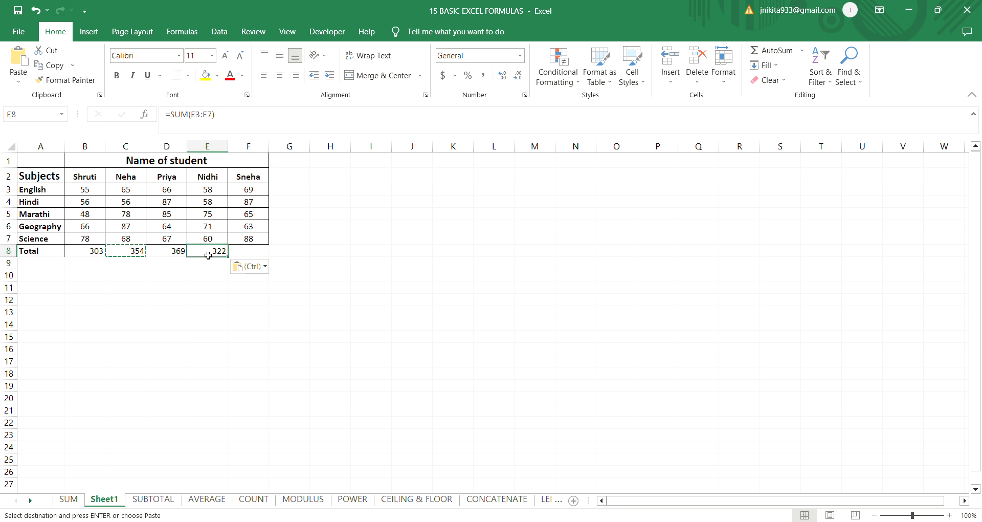
left_click(251, 254)
key("ctrl+v")
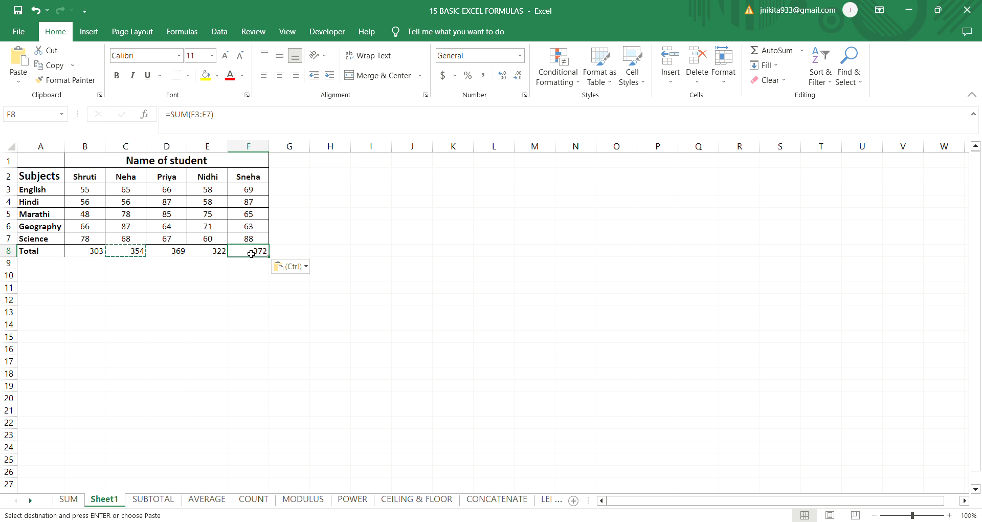
Add a new blank worksheet directly after the SUBTOTAL sheet
left_click(363, 250)
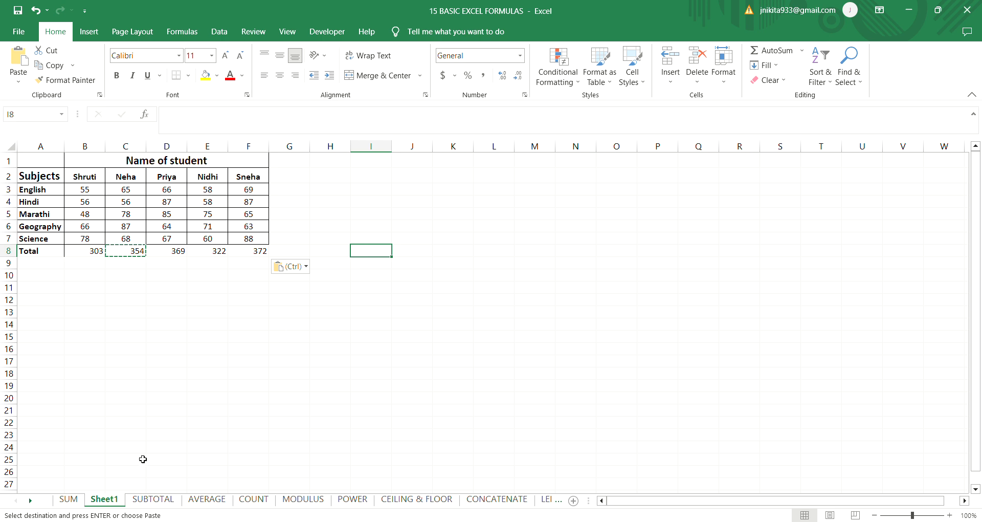
left_click(156, 498)
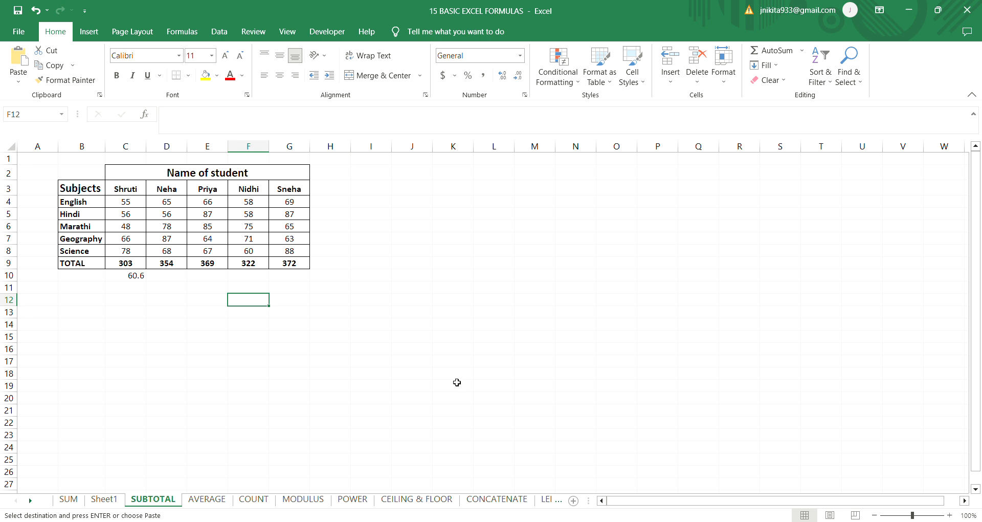
left_click(575, 499)
Copy the marks table B2:G8 from the SUBTOTAL sheet to cell B2 of the new sheet and autofit column B
left_click(154, 499)
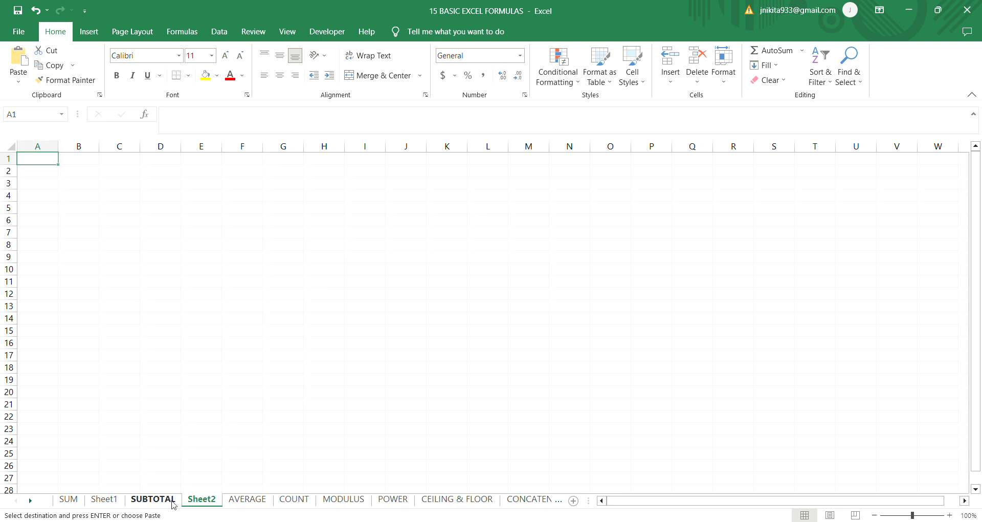
left_click_drag(91, 175, 249, 252)
key("ctrl+c")
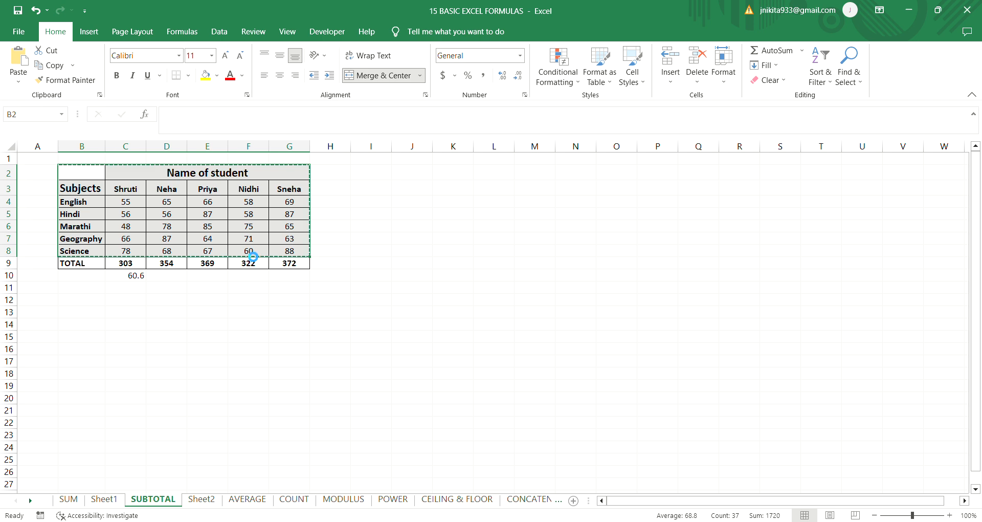
left_click(202, 500)
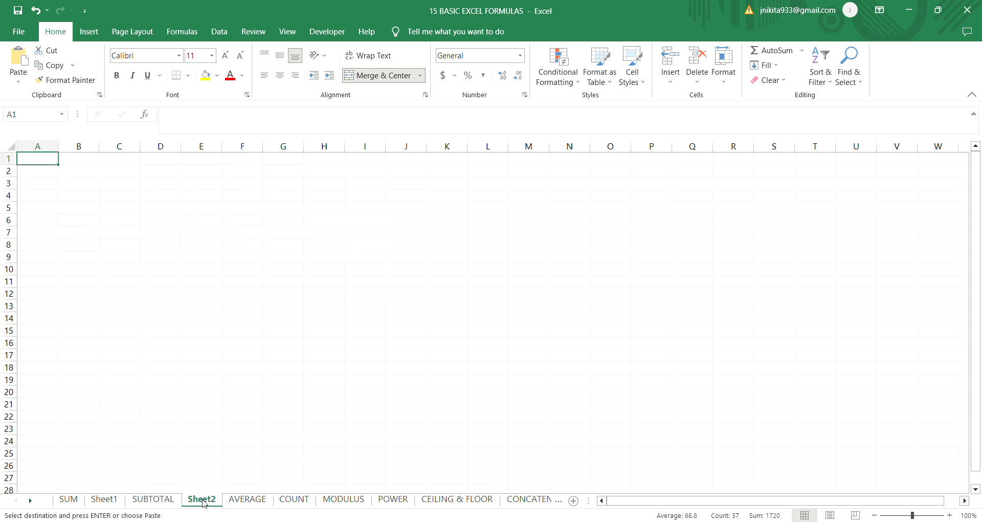
left_click(81, 174)
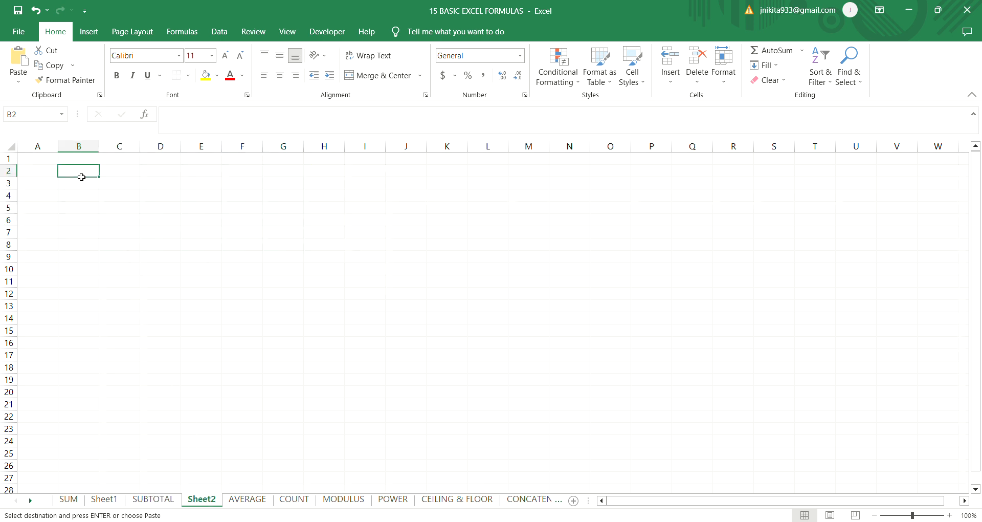
key("ctrl+v")
double_click(102, 153)
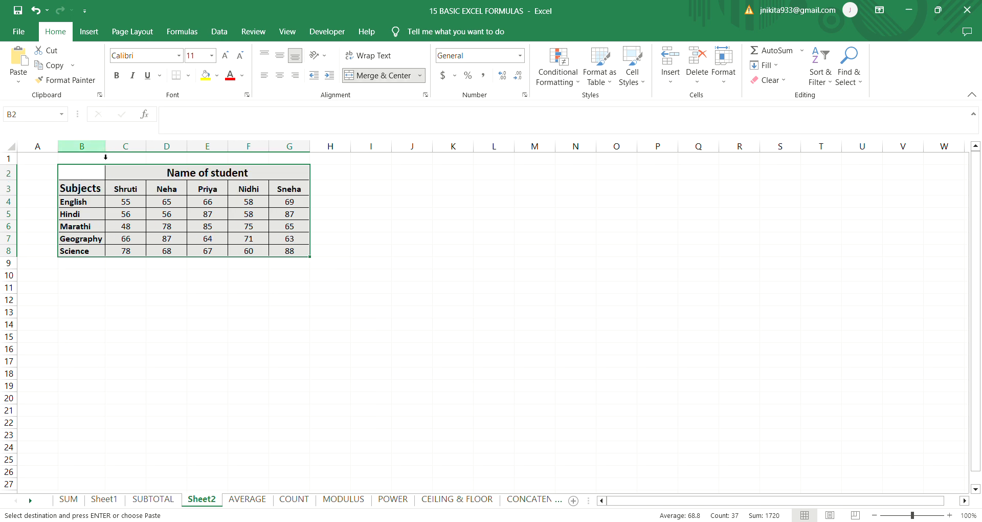
Label the row below Science as "SUBTOTAL" in cell B9
left_click(87, 263)
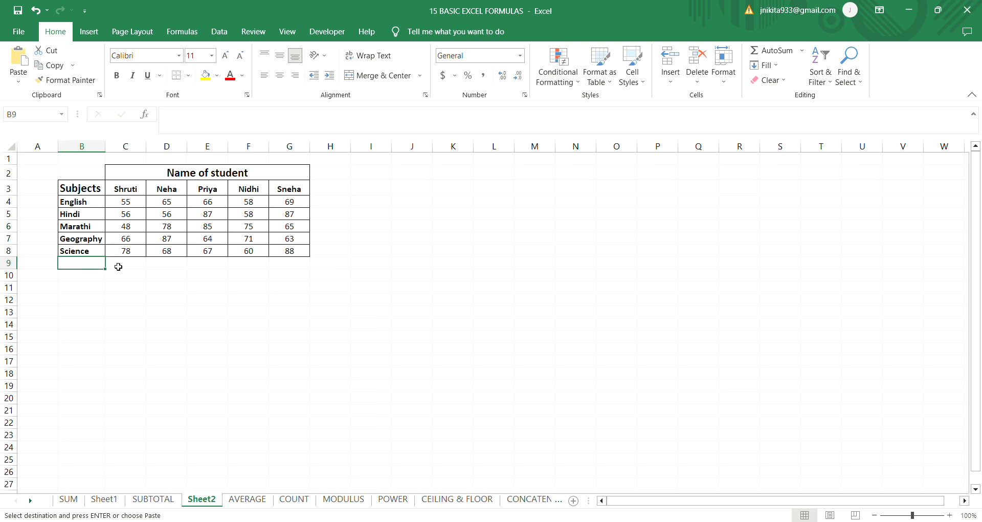
type("SUB")
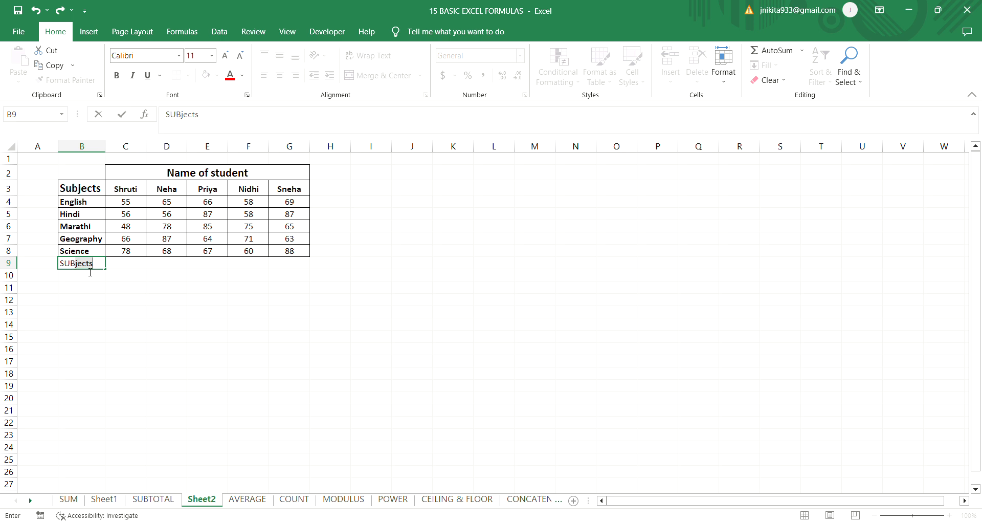
type("TOTAL")
key("Tab")
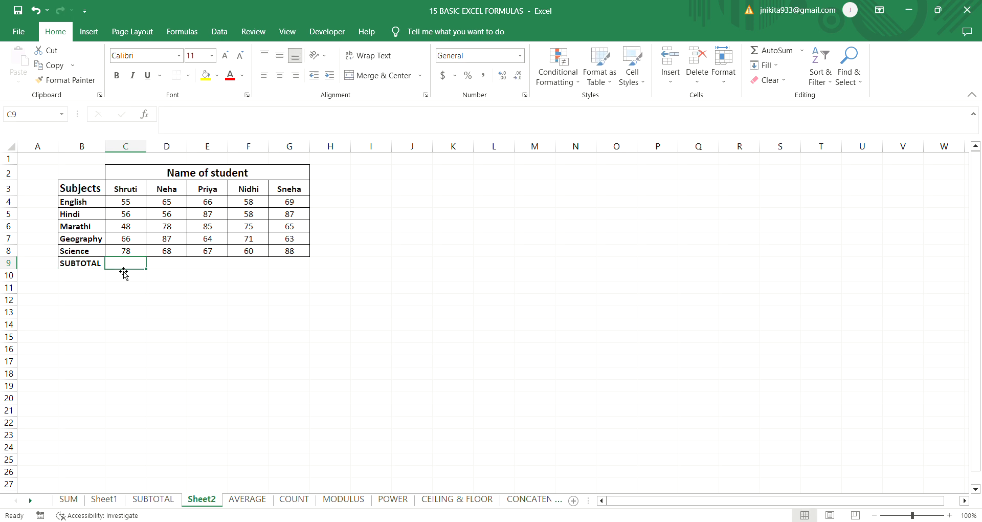
Average the first student's marks in cell C9 with the formula =SUBTOTAL(1,C4:C8)
type("=")
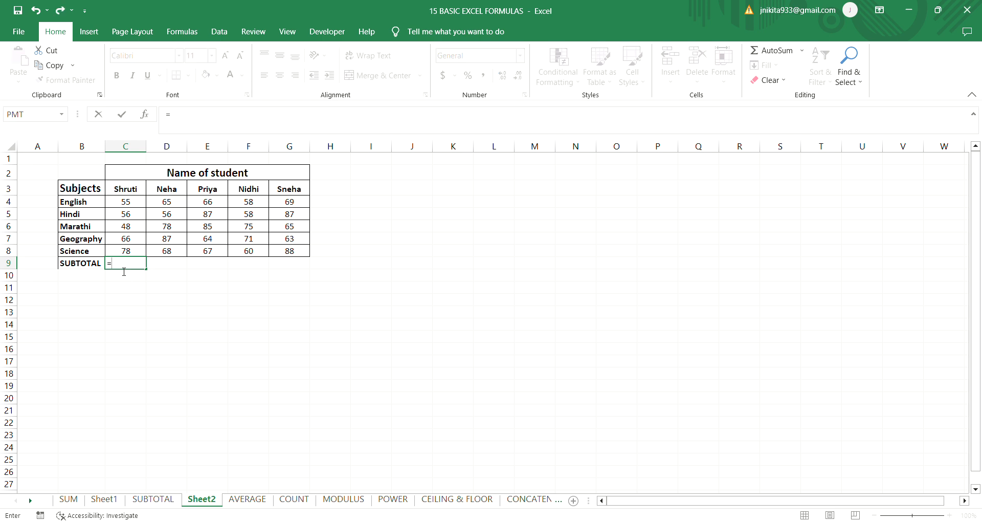
type("SUBTOTAL(1")
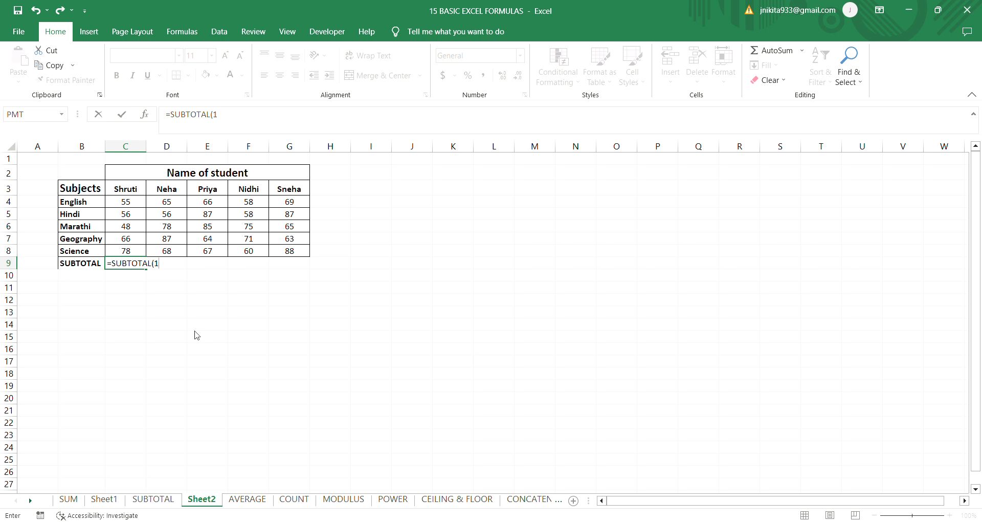
type(",")
left_click_drag(135, 208, 140, 254)
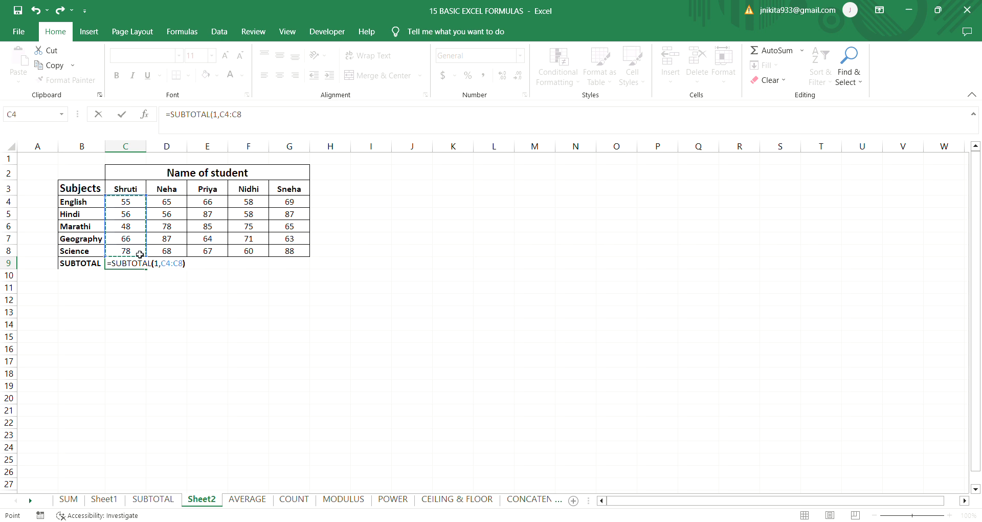
type(")")
key("Return")
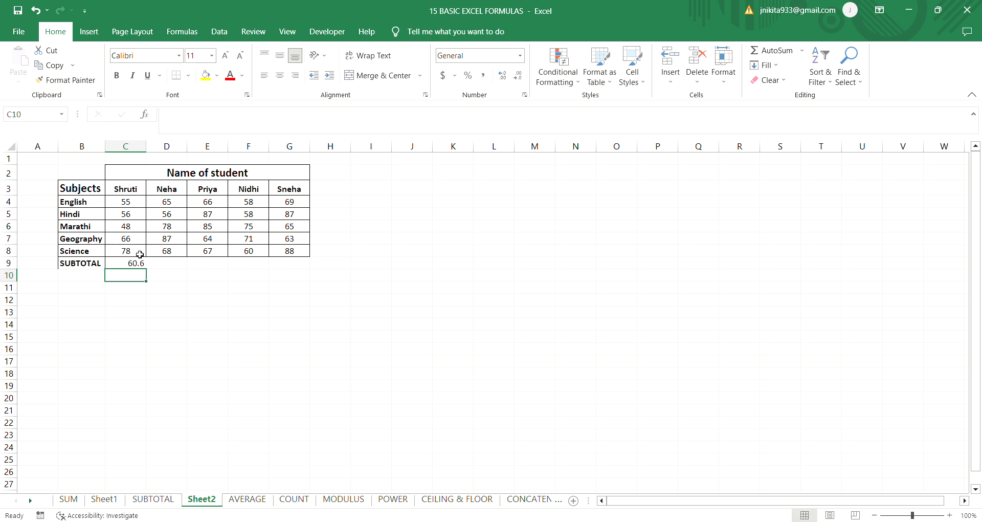
Find the second student's highest mark in cell D9 with the formula =SUBTOTAL(4,D4:D8)
left_click(169, 265)
type("=")
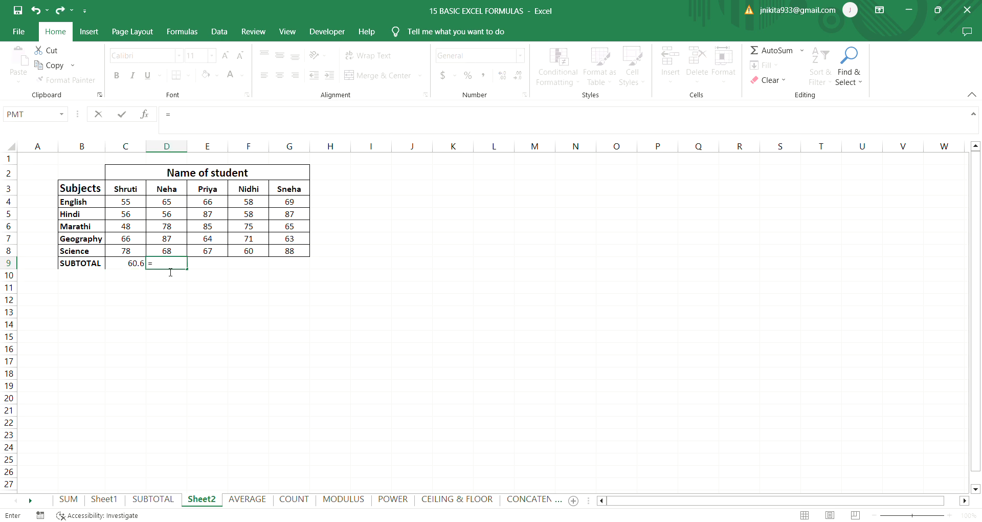
type("SUBTOTAL(")
type("4")
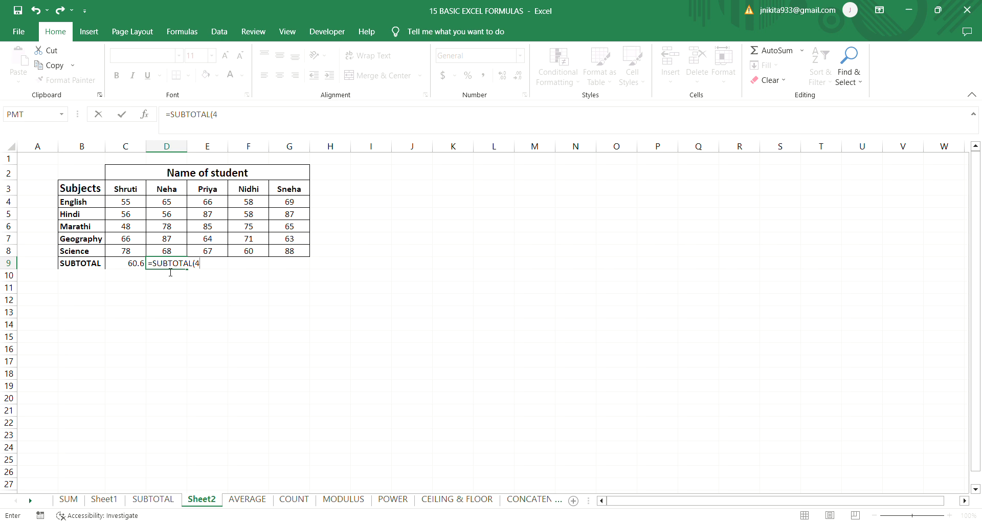
type(",")
left_click(175, 205)
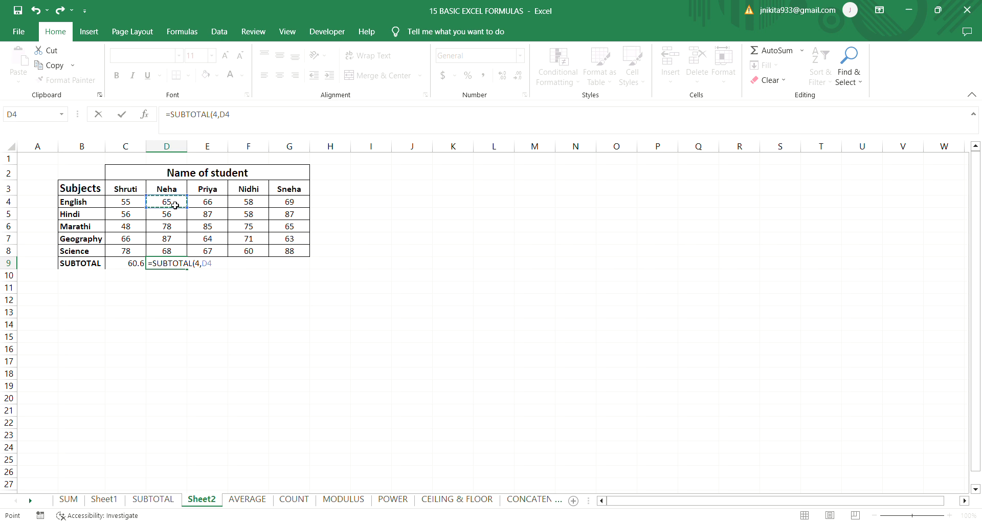
left_click_drag(175, 205, 180, 250)
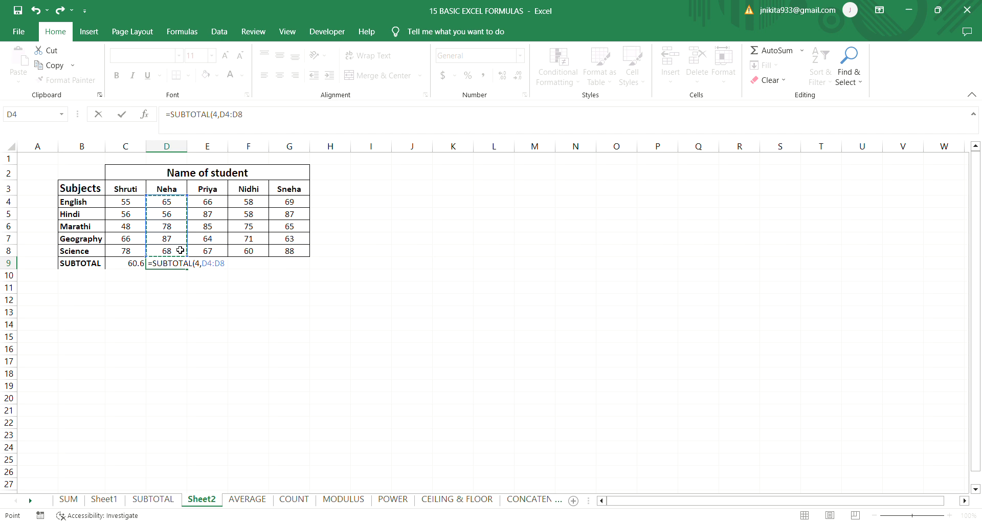
type(")")
key("Return")
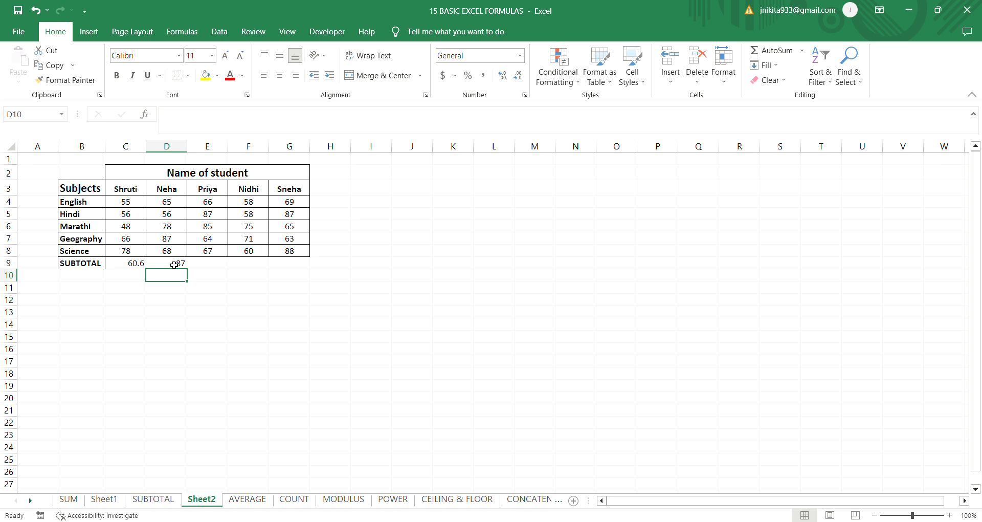
left_click(175, 264)
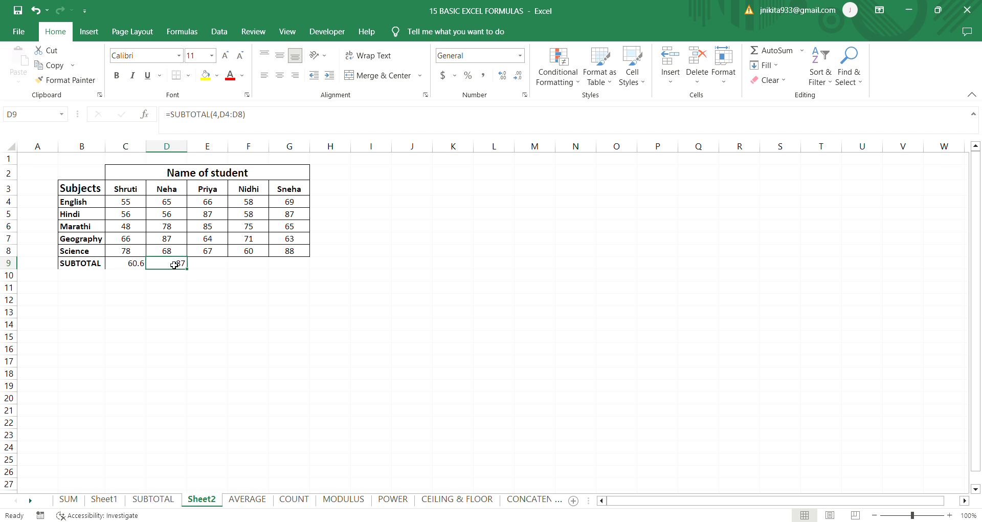
left_click(212, 267)
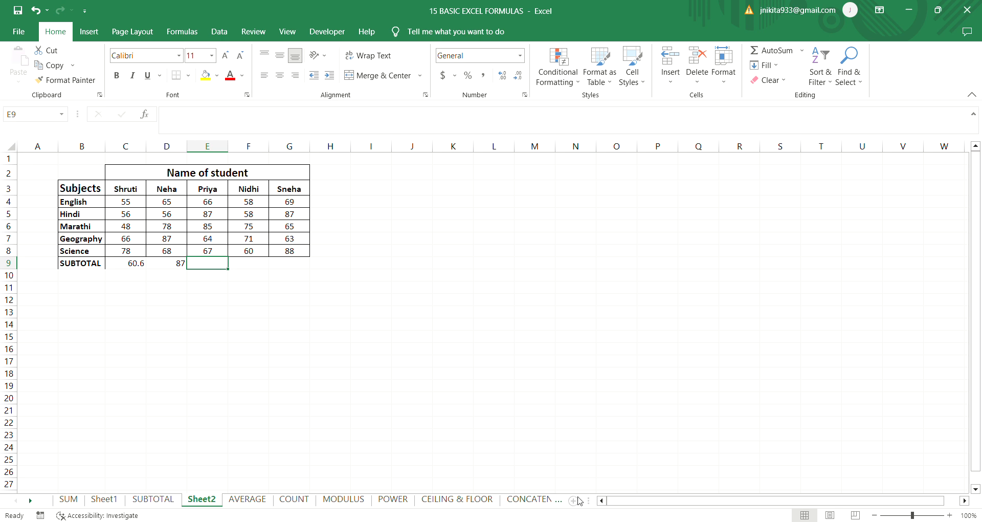
On the AVERAGE sheet, label the row below TOTAL as "AVERAGE" in cell B10
left_click(266, 502)
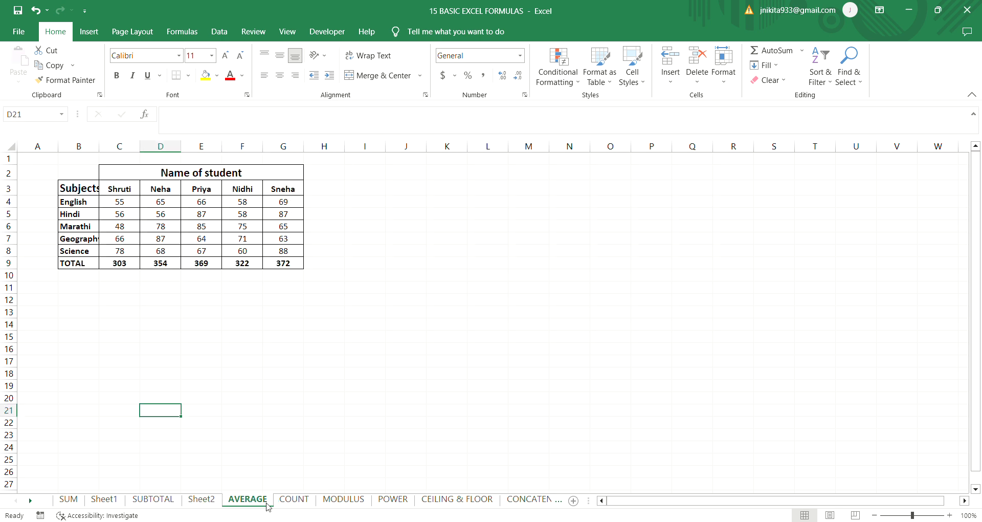
left_click(180, 349)
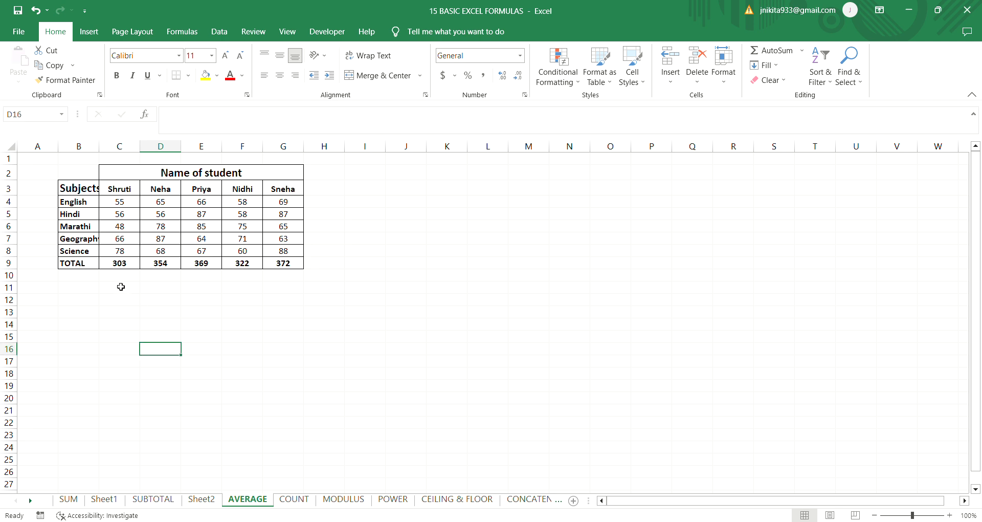
left_click(129, 265)
left_click(131, 280)
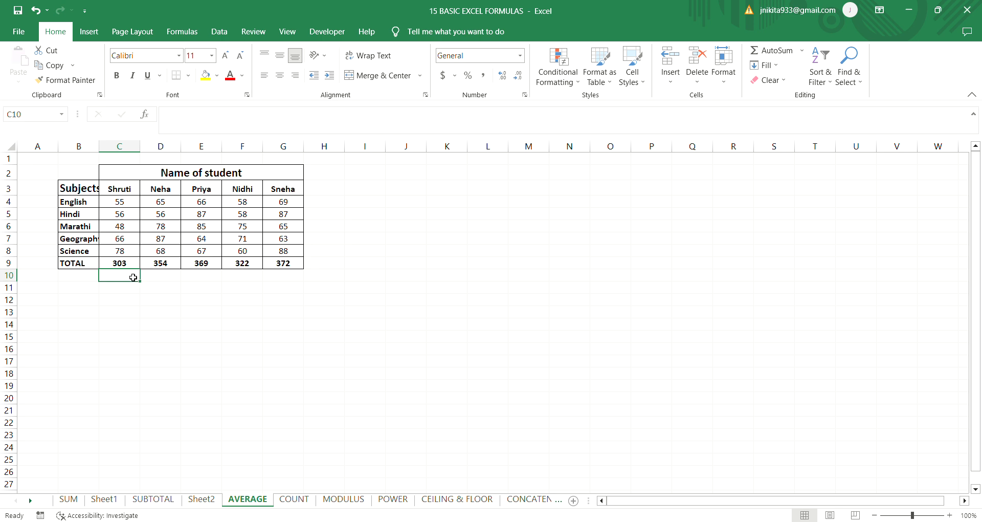
left_click(96, 278)
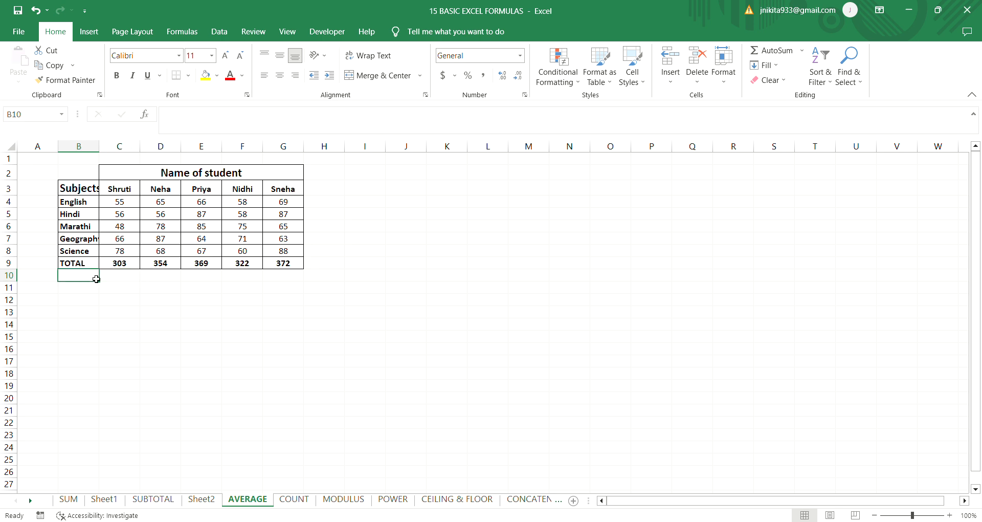
type("AVERAHE")
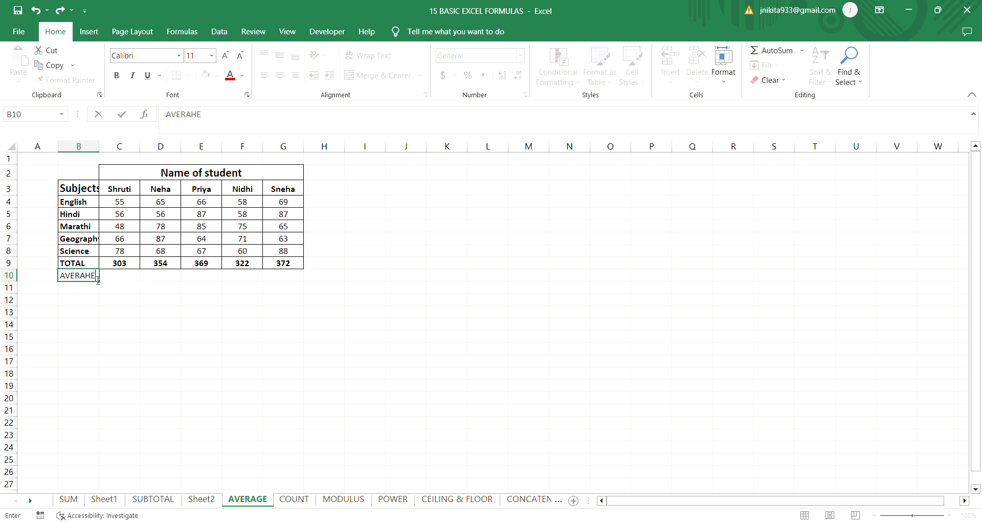
key("BackSpace")
key("BackSpace")
type("GE(")
key("Return")
Average the first student's marks in cell C10 with the formula =AVERAGE(C4:C8)
left_click(95, 278)
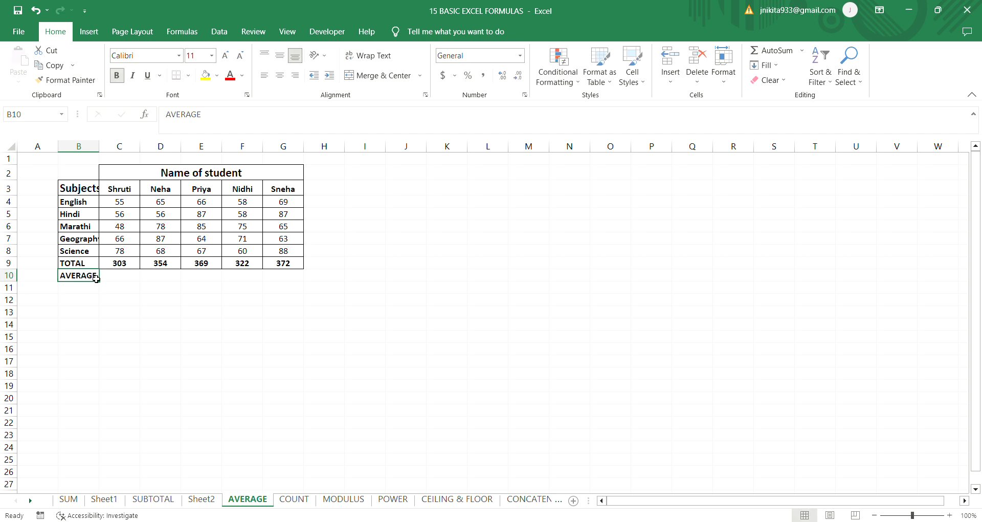
key("Right")
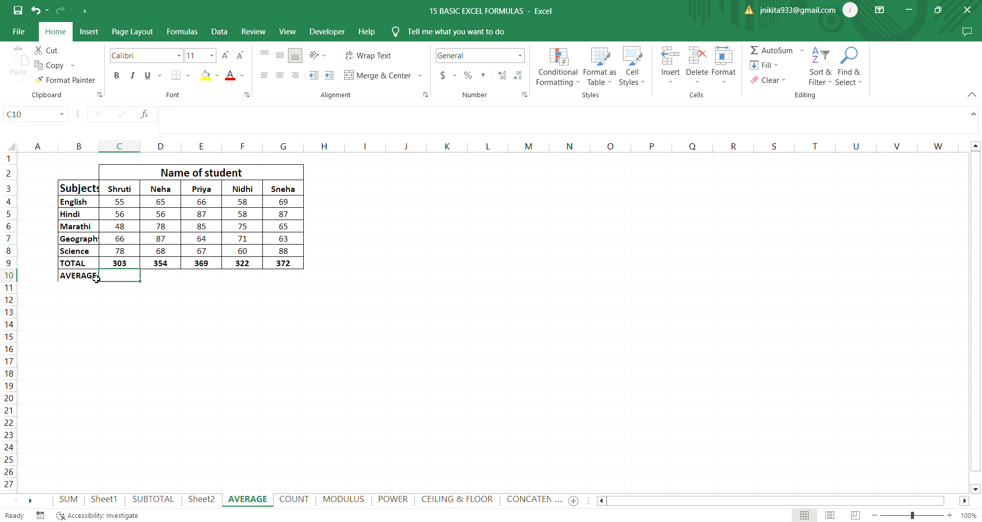
type("=AVE")
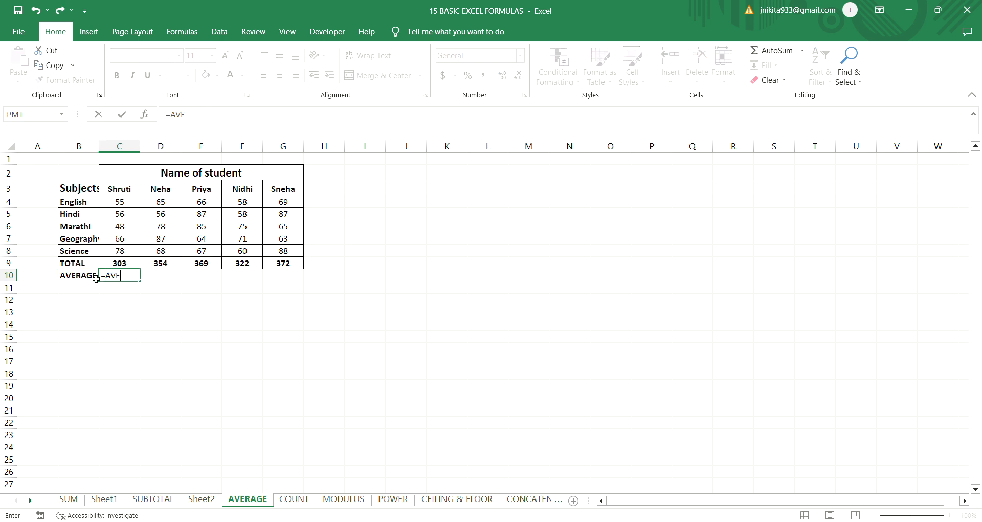
type("RAGE(")
left_click_drag(131, 207, 134, 257)
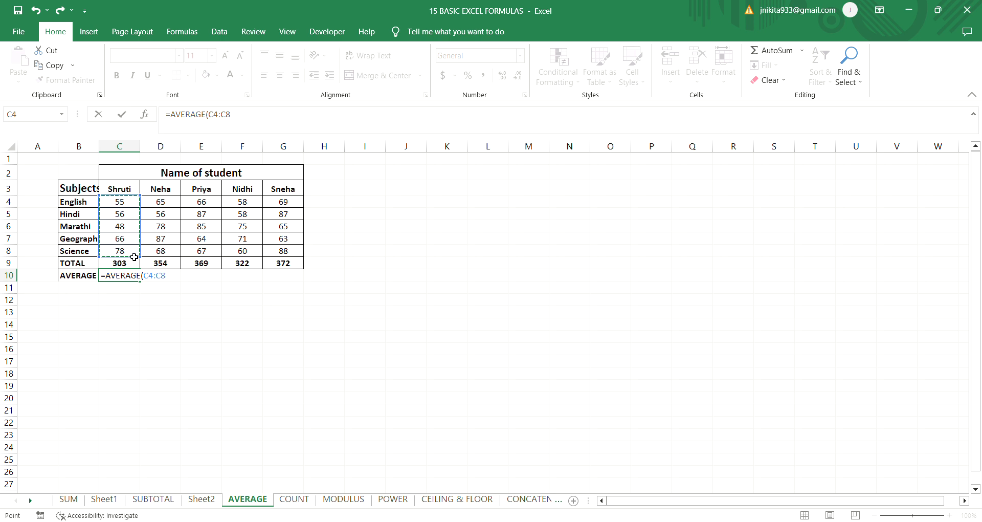
type(")")
key("Return")
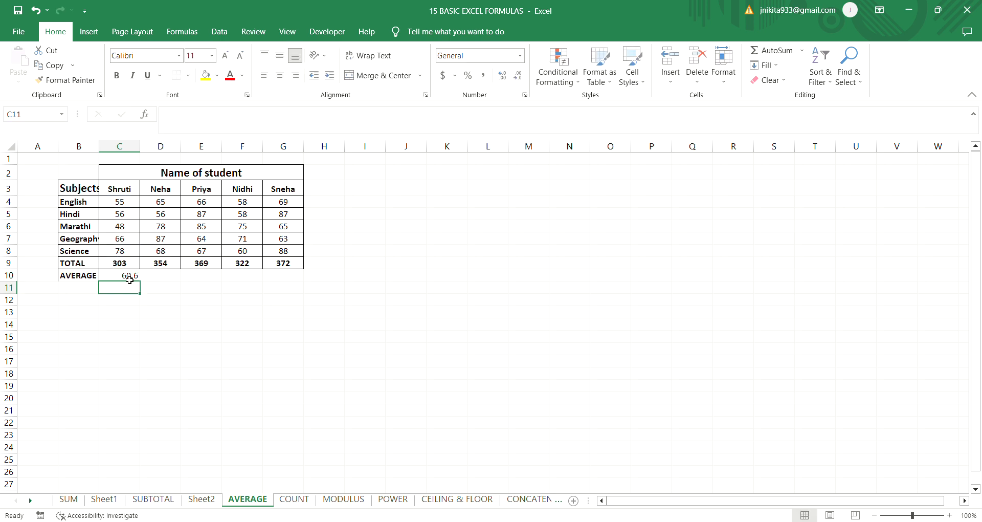
left_click(130, 277)
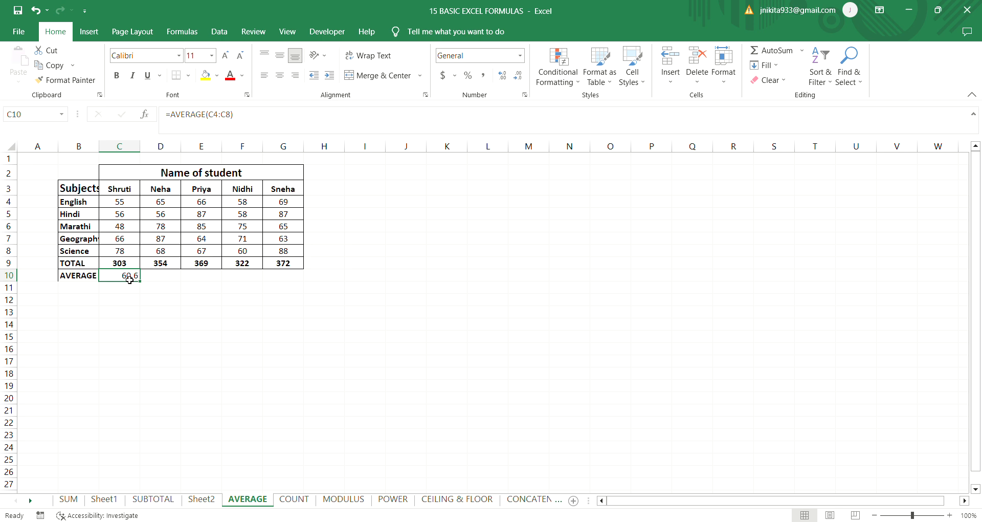
Average the fifth student's marks in cell G10 with the formula =AVERAGE(G4:G8)
left_click(162, 281)
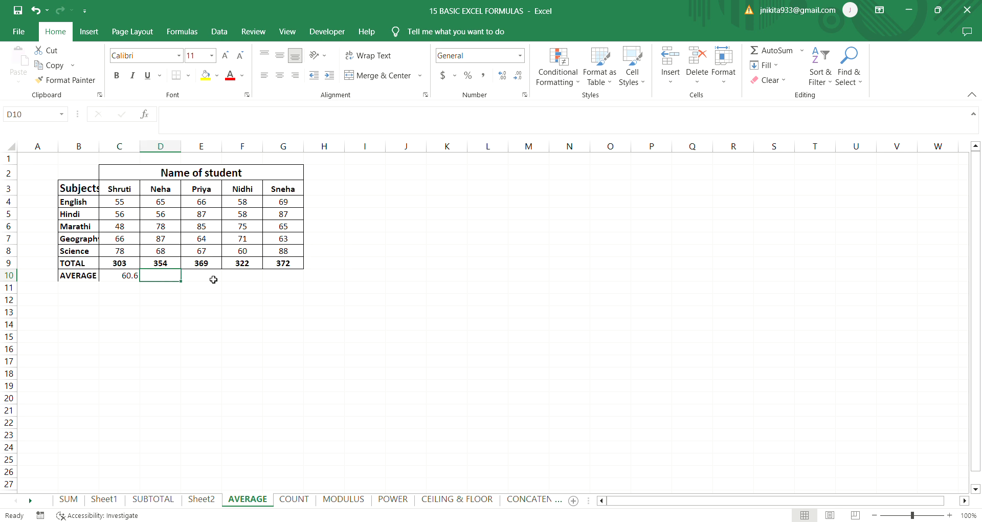
left_click(277, 278)
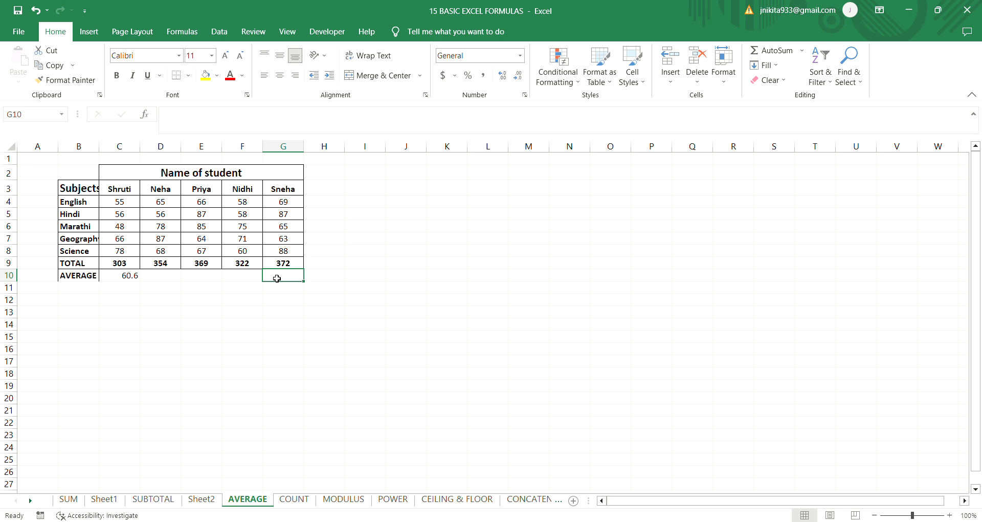
type("=AVERAGE")
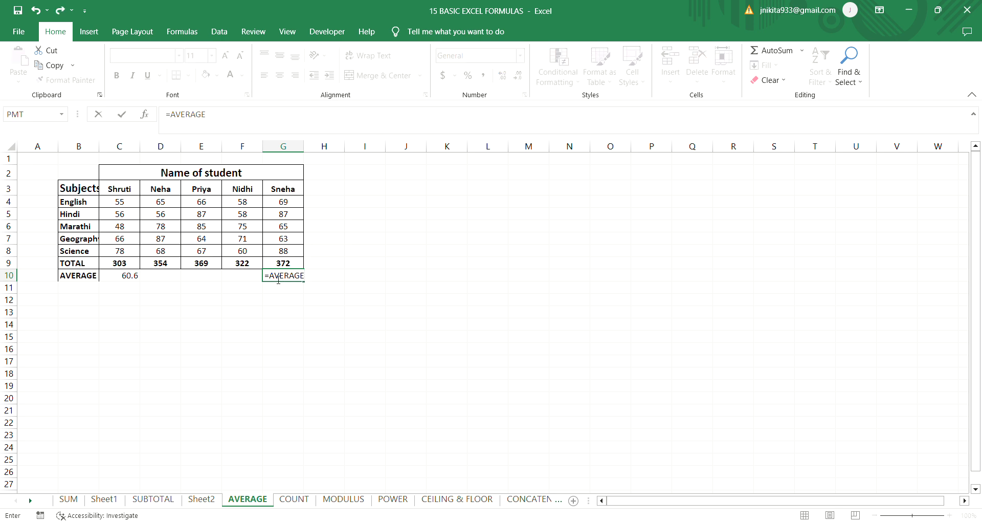
type("(")
left_click_drag(283, 202, 294, 256)
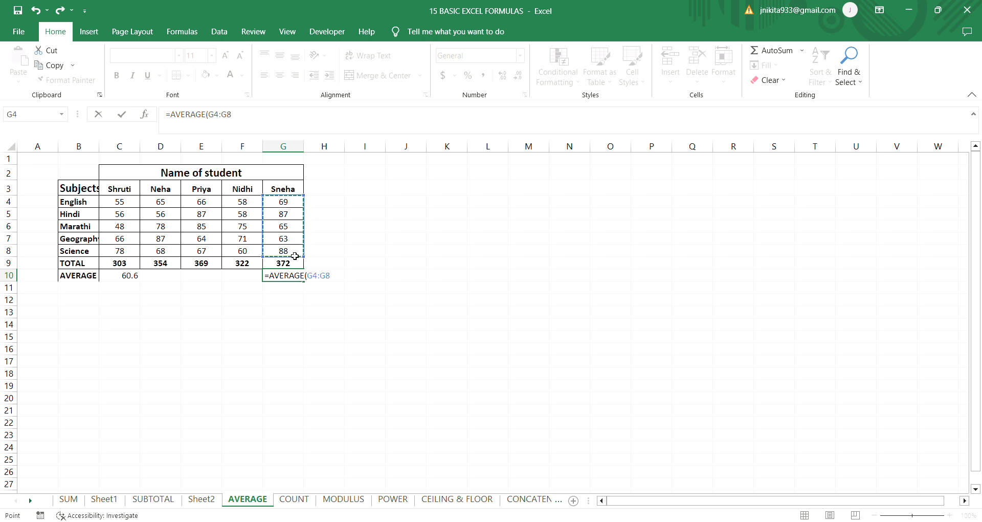
type(")")
key("Return")
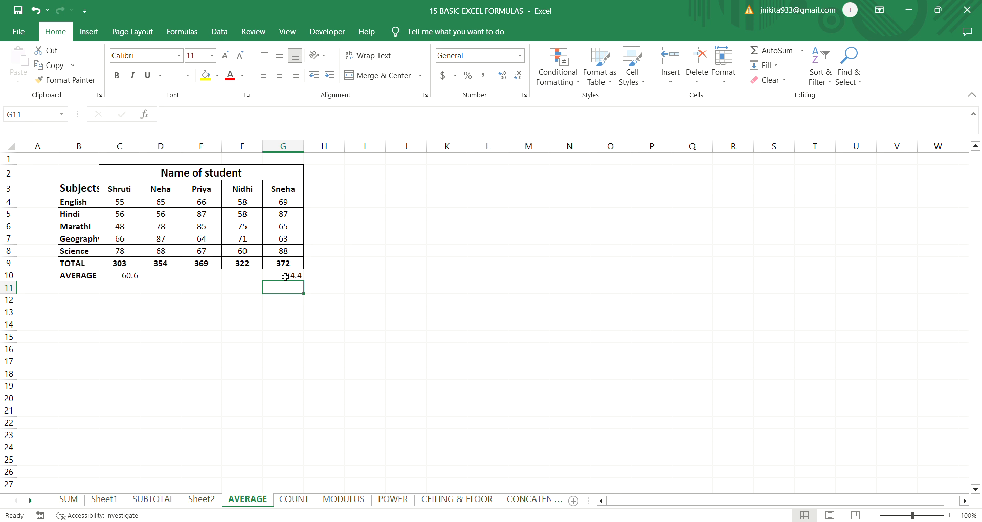
On the COUNT sheet, count the numeric entries in cell C9 with =COUNT(C2:C6) and check the result against the listed numbers
left_click(289, 500)
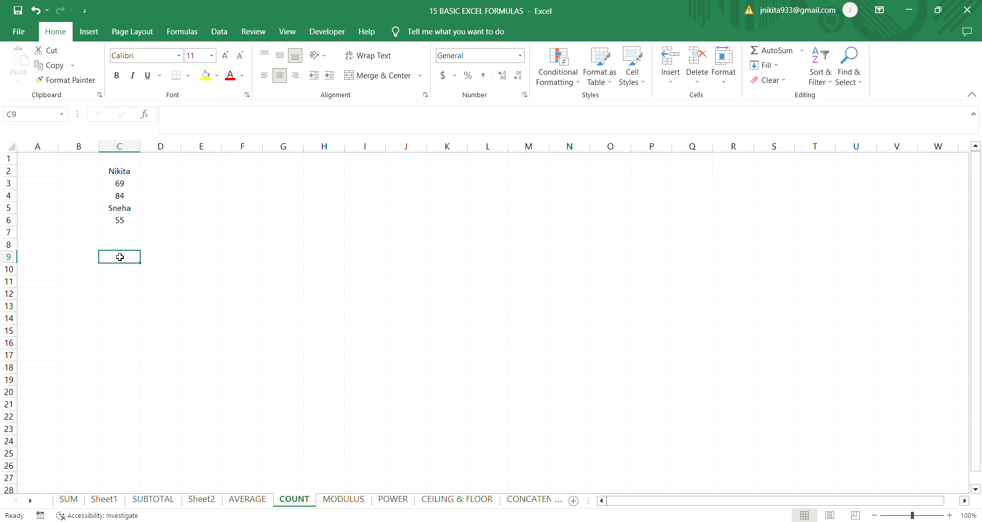
type("=")
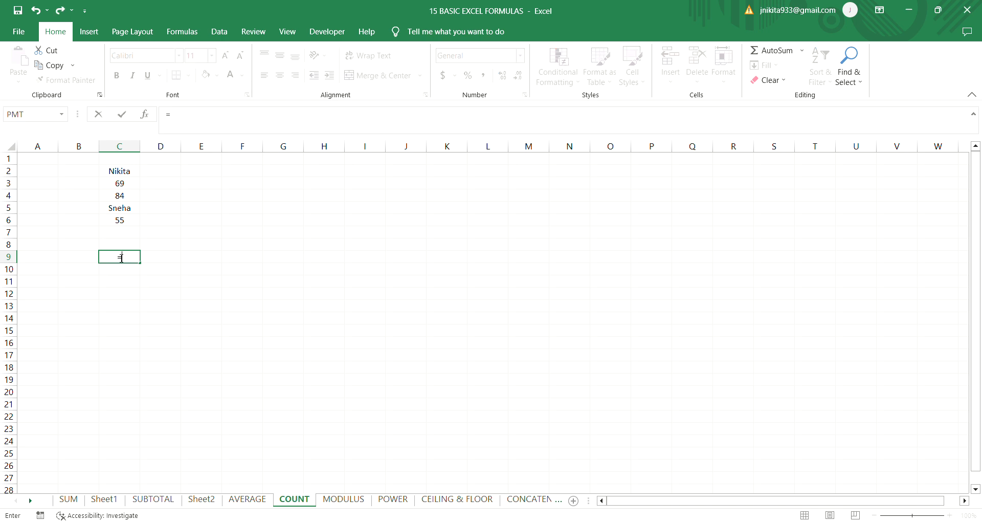
type("COUNT(")
left_click_drag(116, 174, 132, 220)
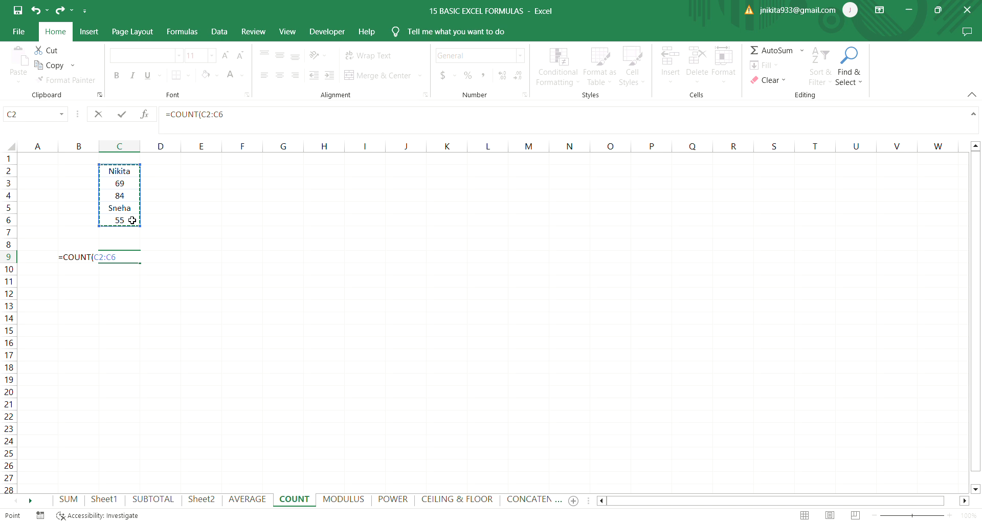
type(")")
key("Return")
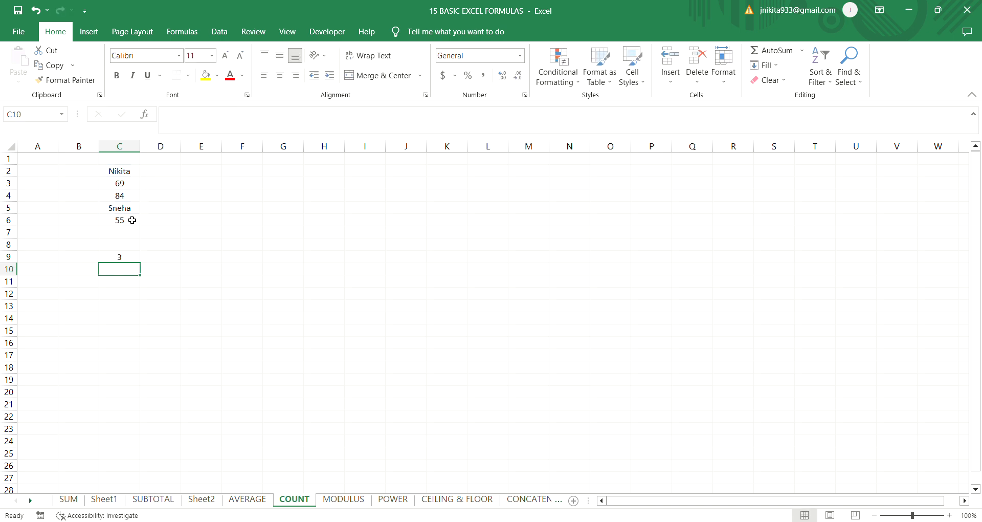
left_click(137, 185)
left_click(134, 196)
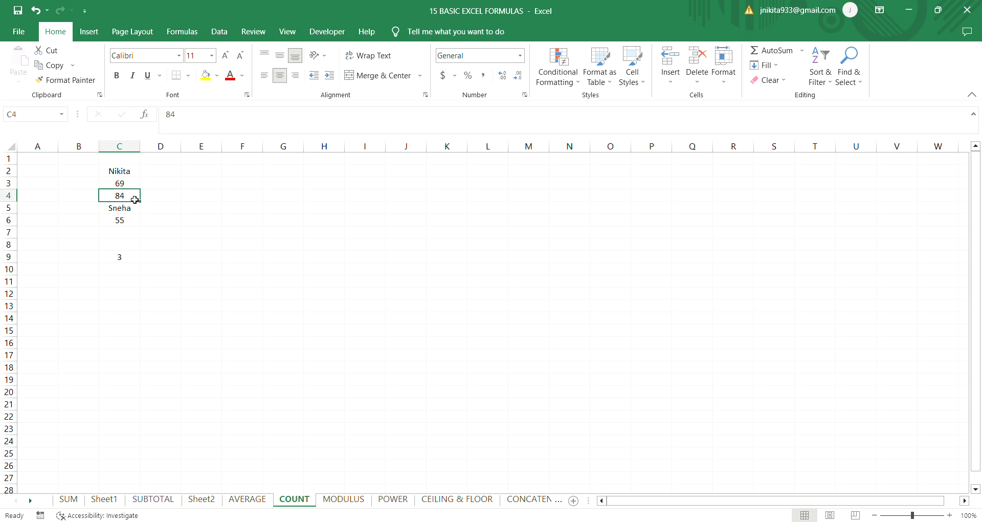
left_click(131, 230)
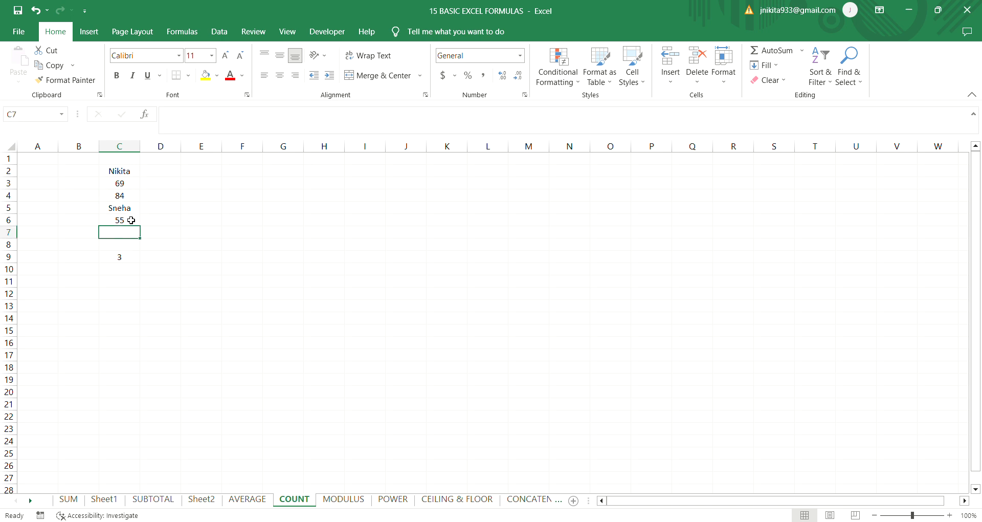
left_click(131, 220)
left_click(126, 261)
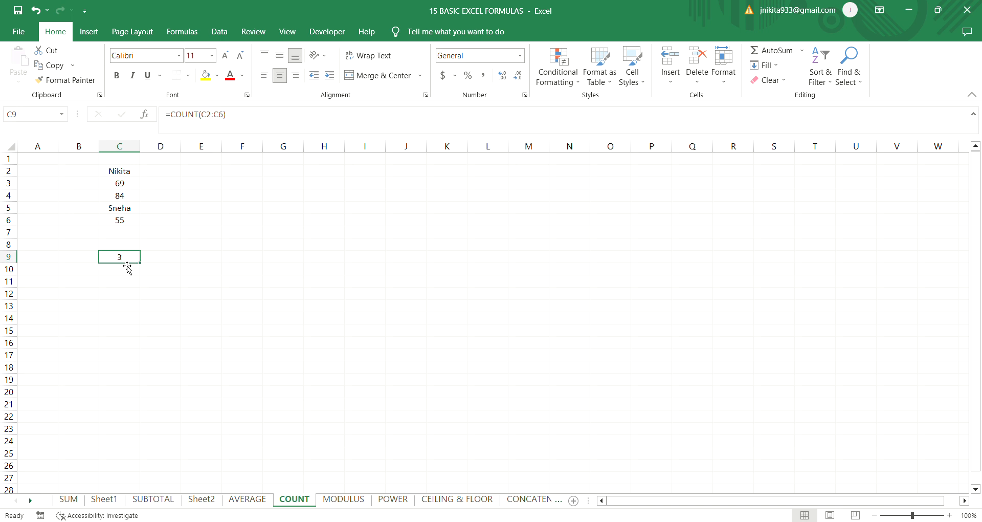
left_click(173, 250)
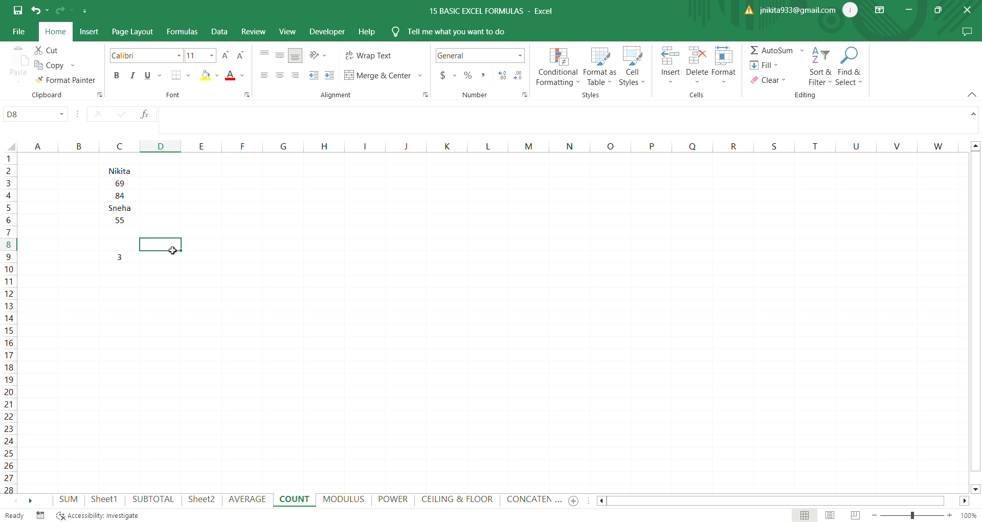
On the MODULUS sheet, replace cell C2's content with the remainder formula =MOD(B2,3)
left_click(336, 501)
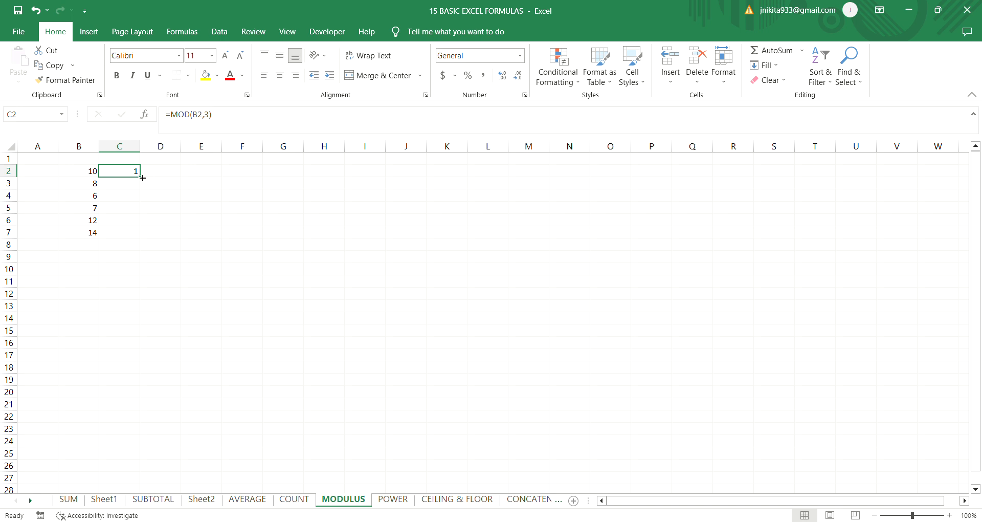
key("Delete")
type("=")
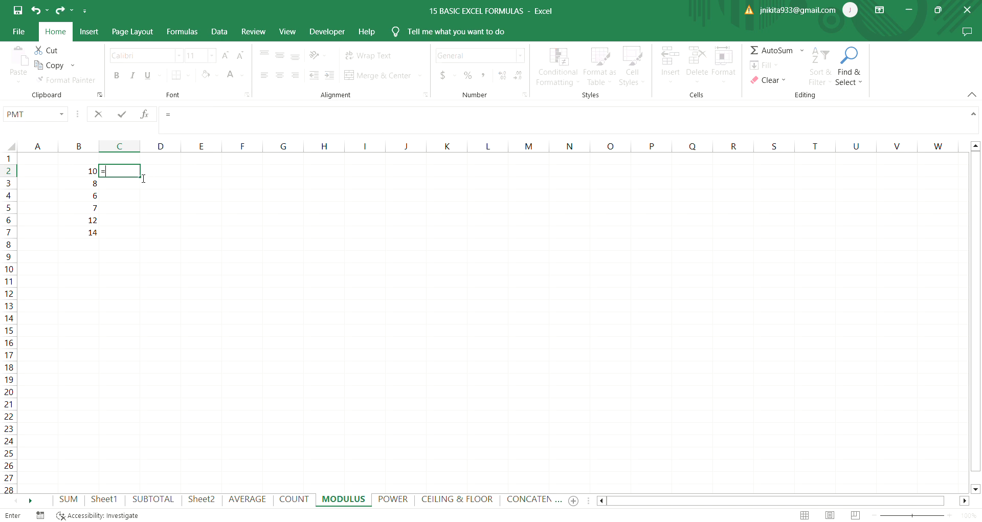
type("MOD(")
left_click(91, 177)
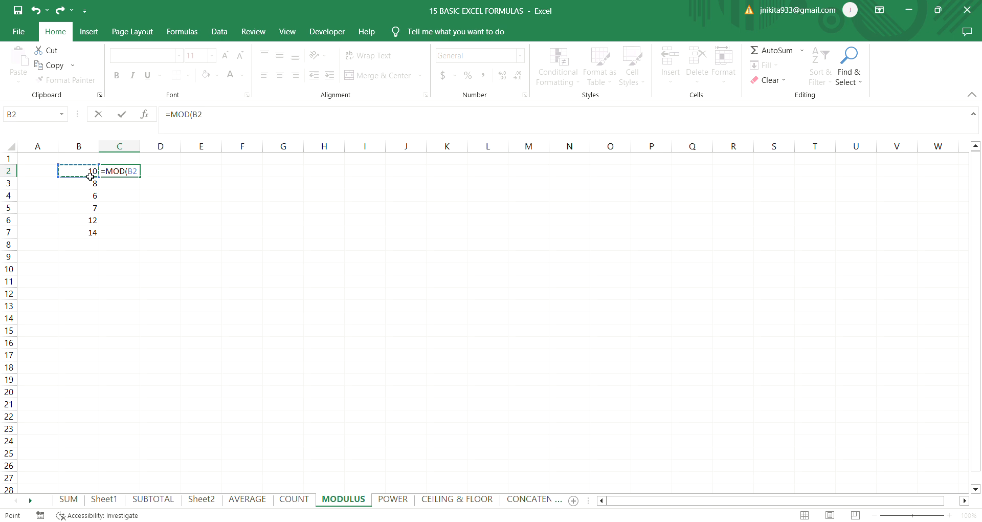
type(",3)")
key("Return")
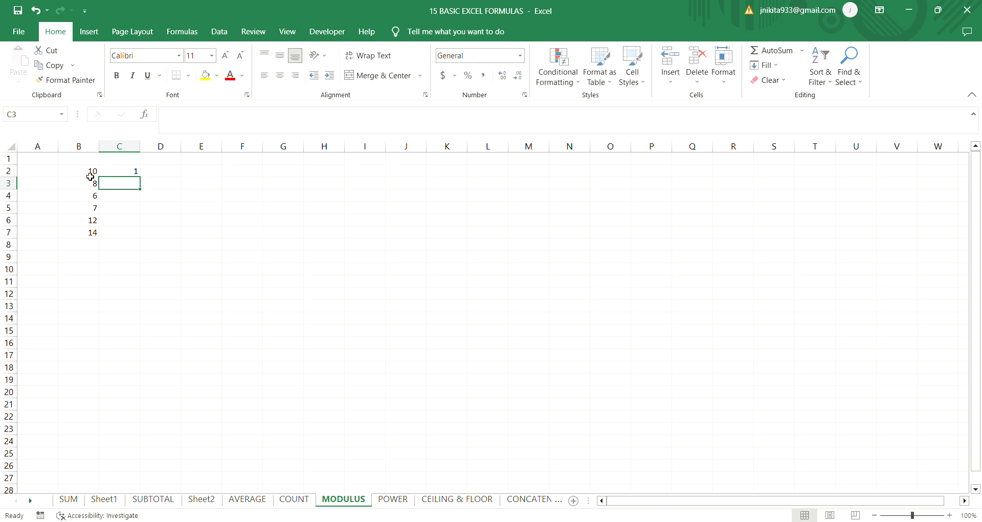
left_click(133, 175)
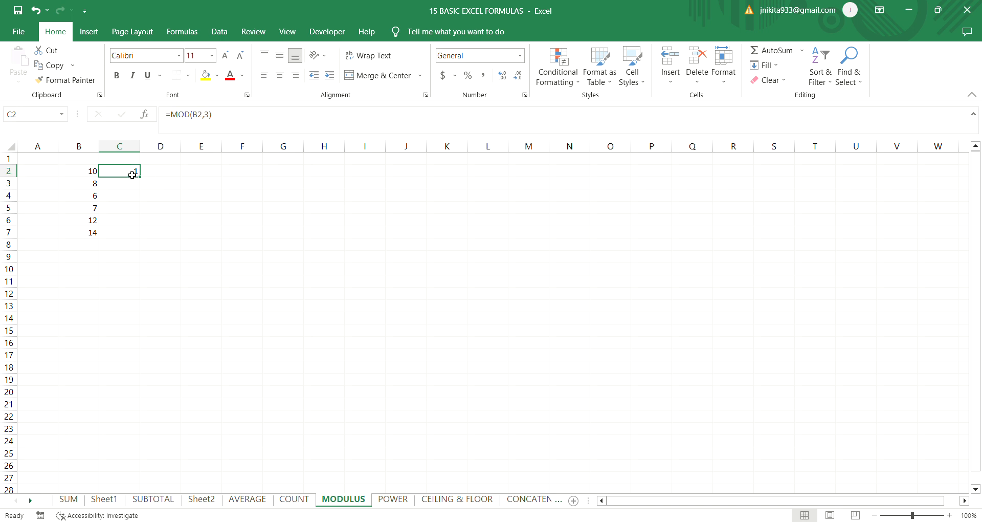
Compute the remainder of B3 divided by 2 in cell C3 with =MOD(B3,2) and review the formula
left_click(129, 187)
type("=")
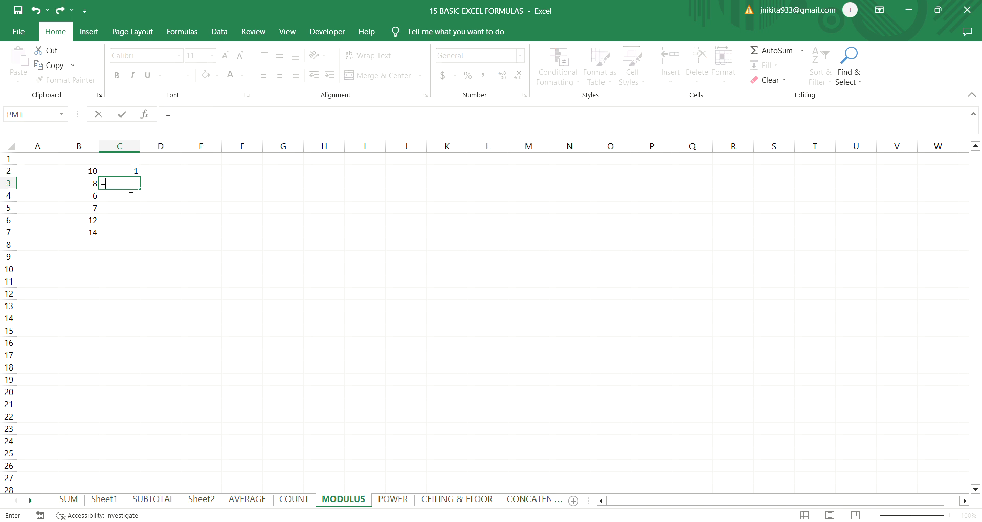
type("MOD(")
left_click(93, 187)
type(",")
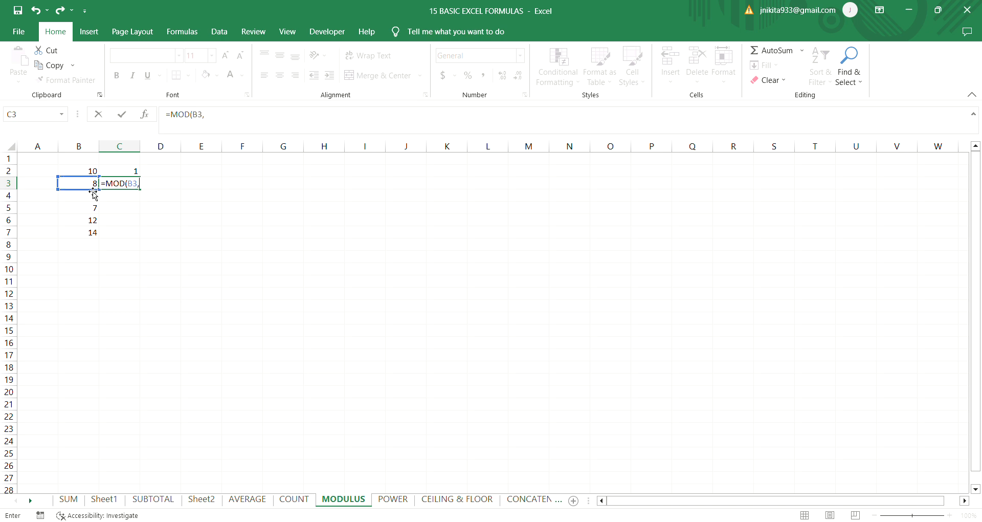
type("2)")
key("Return")
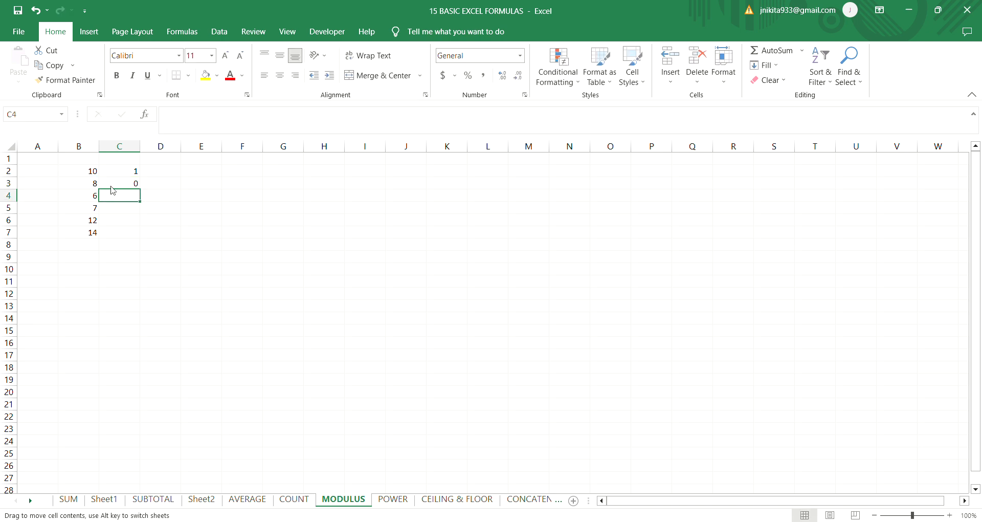
left_click(114, 188)
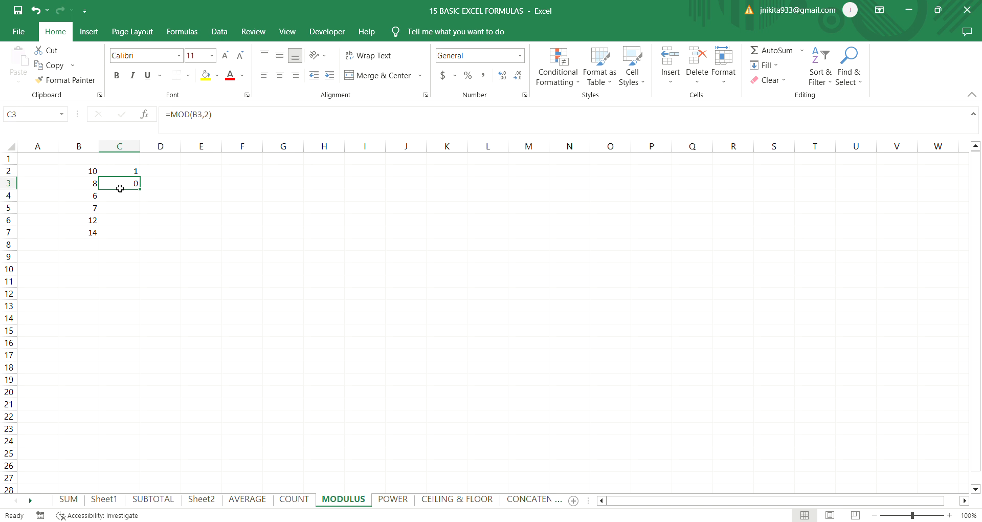
double_click(119, 188)
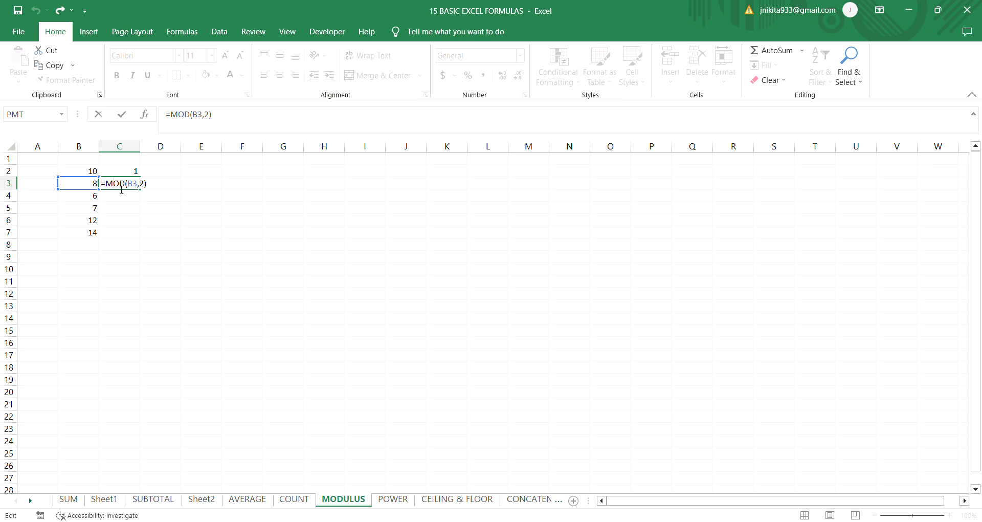
key("Return")
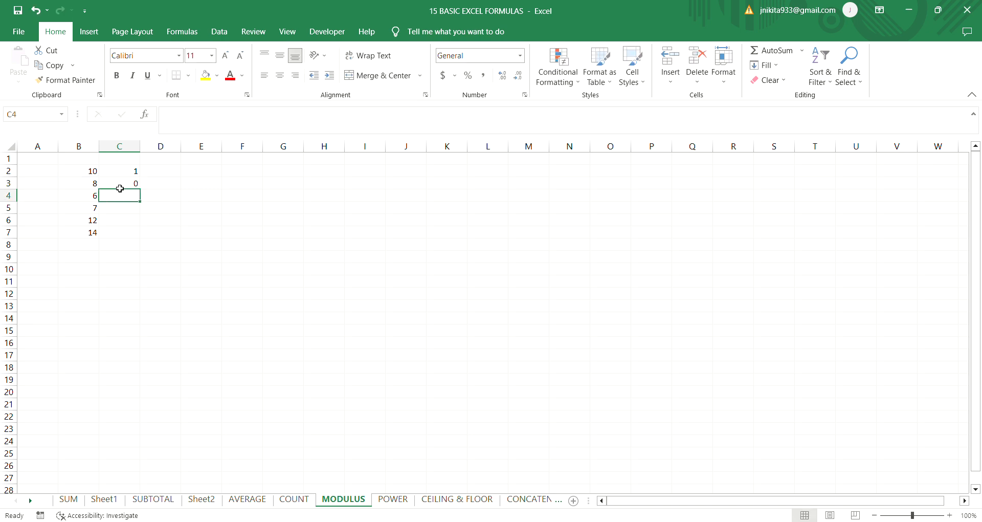
left_click(119, 186)
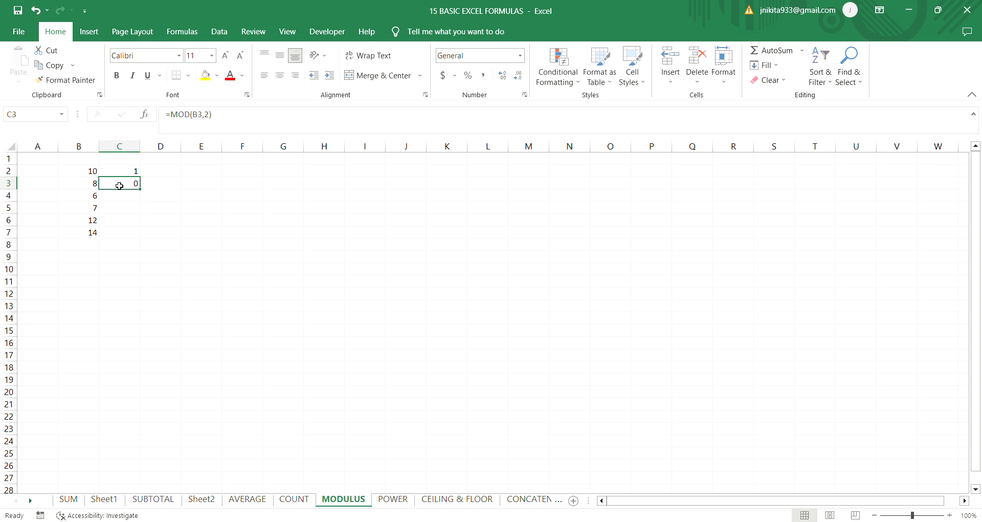
left_click(173, 232)
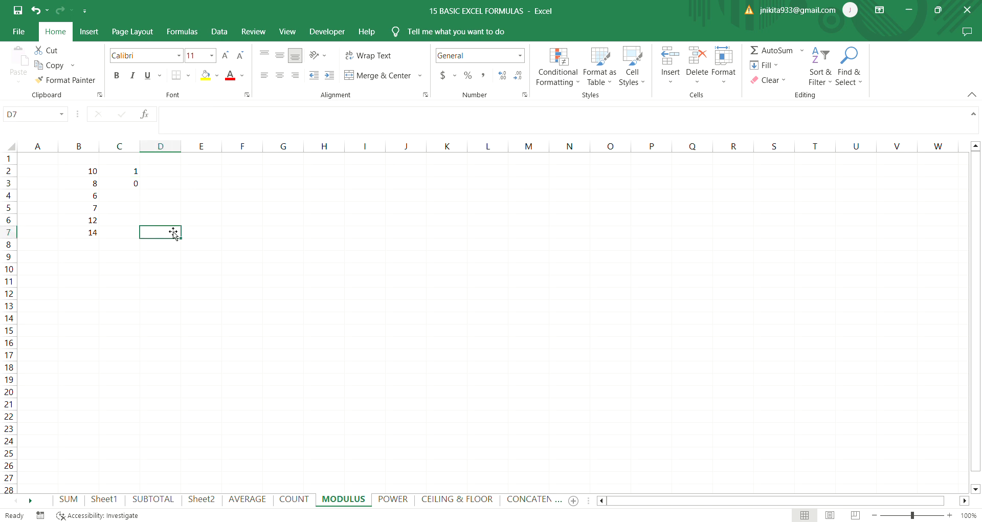
On the POWER sheet, raise the value in B3 to the fourth power in cell D3 with =POWER(B3,4)
left_click(392, 499)
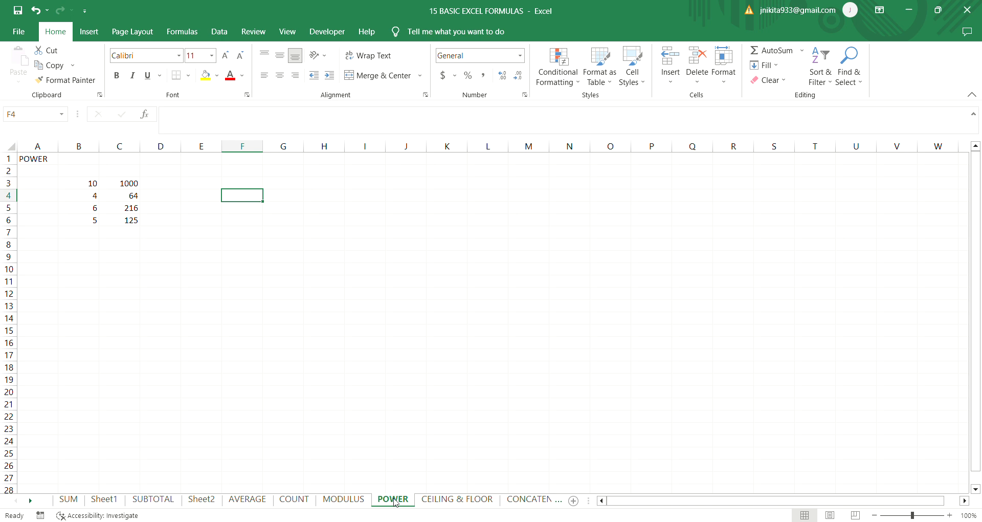
left_click(129, 188)
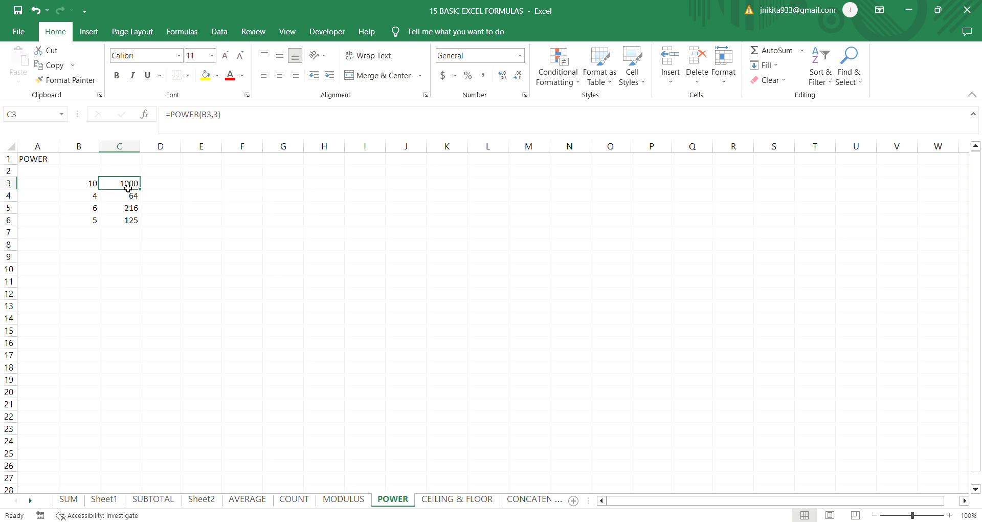
left_click(89, 190)
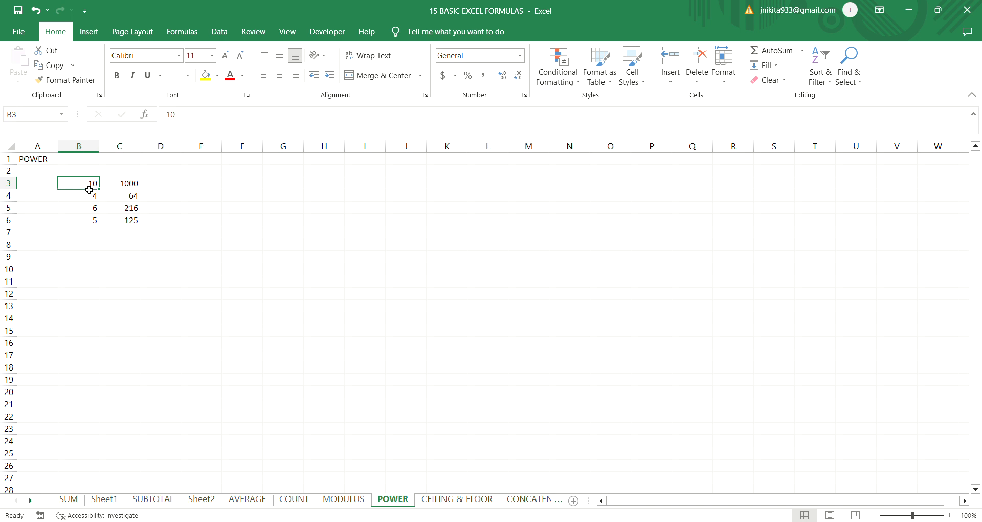
left_click(160, 189)
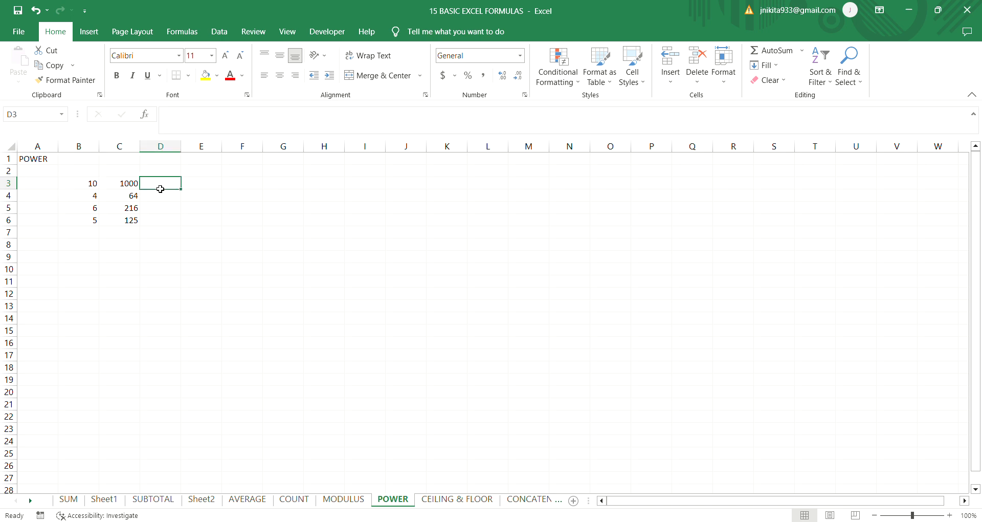
type("=")
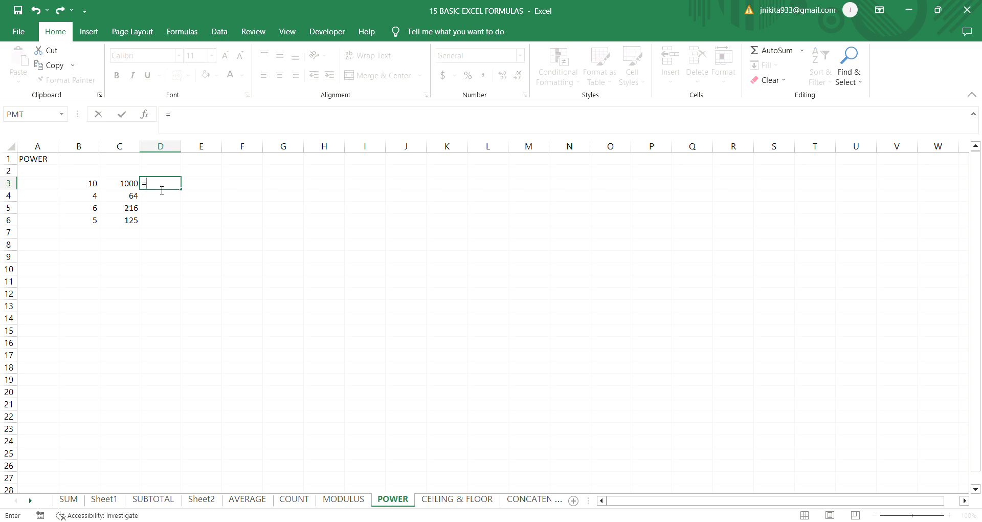
type("POWER(")
left_click(99, 186)
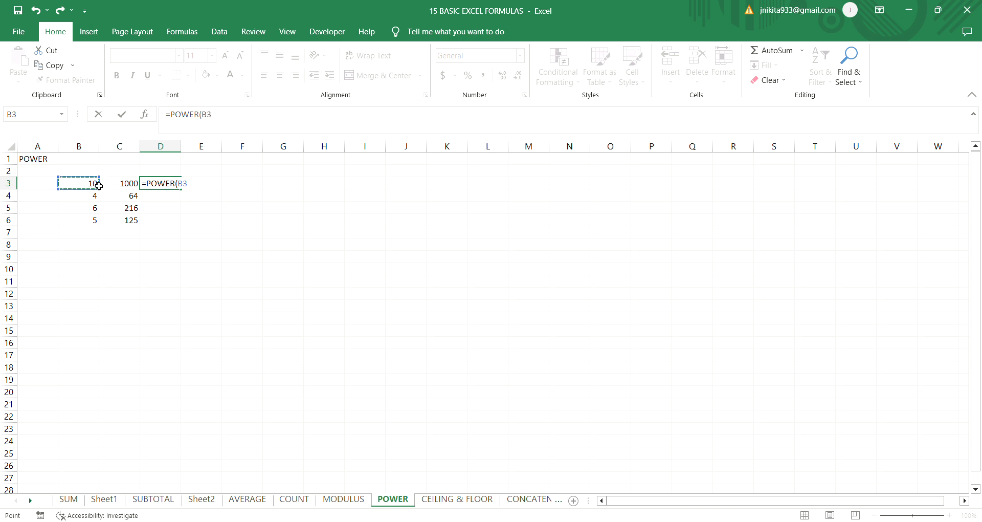
type(",4)")
key("Return")
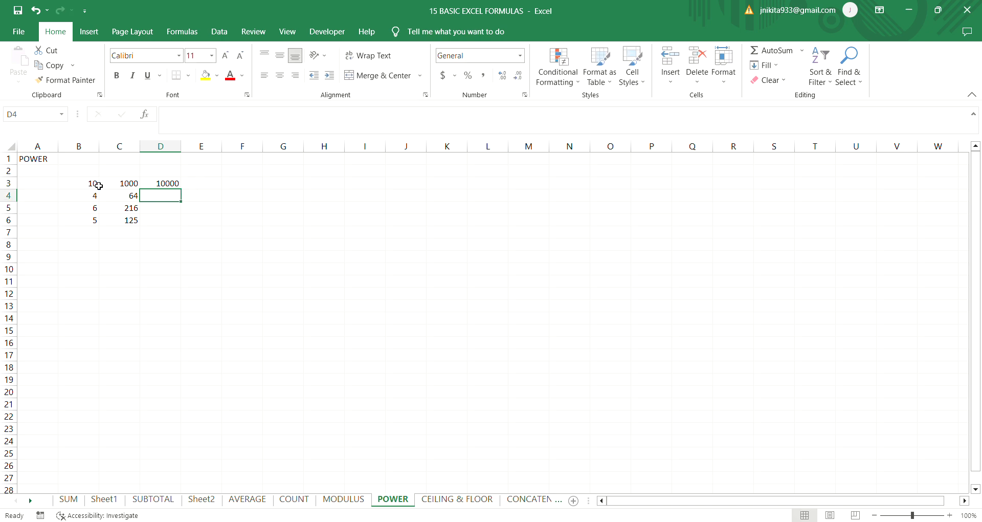
Raise the value in B6 to the fifth power in cell D6 with =POWER(B6,5)
left_click(157, 223)
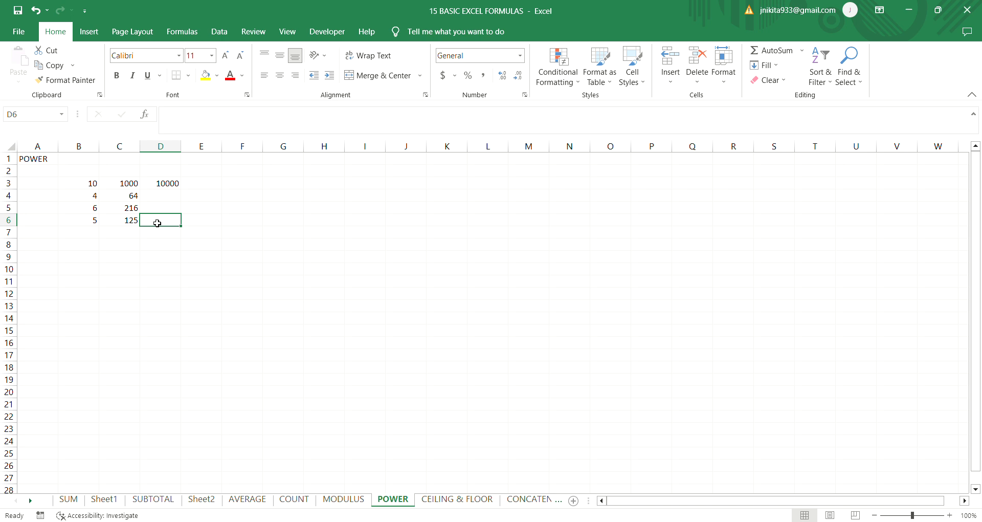
type("=POWE")
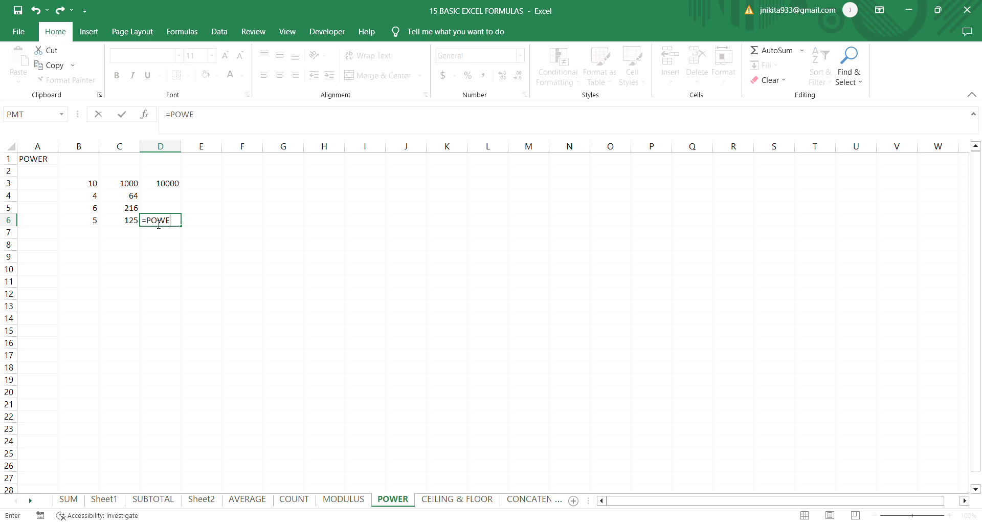
type("R(")
left_click(96, 225)
type(",")
type("5")
key("Return")
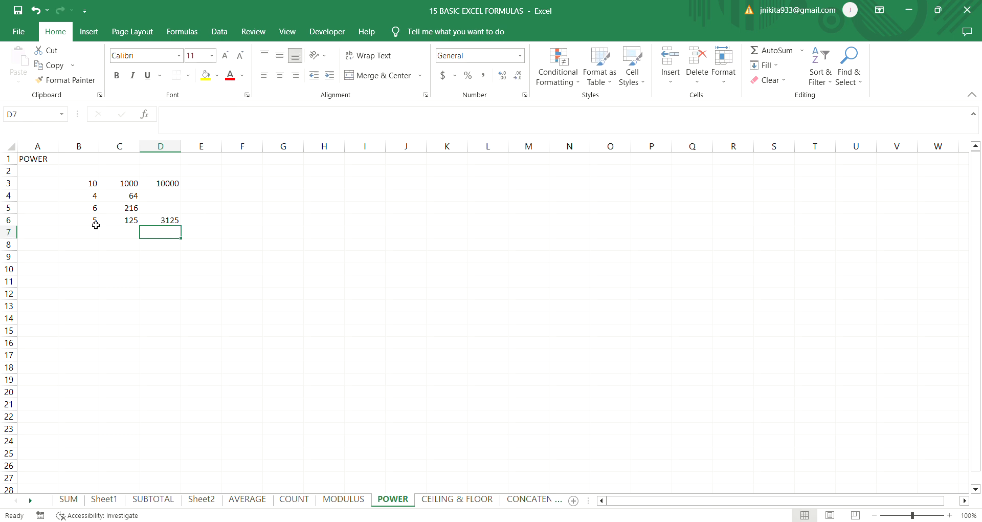
left_click(221, 187)
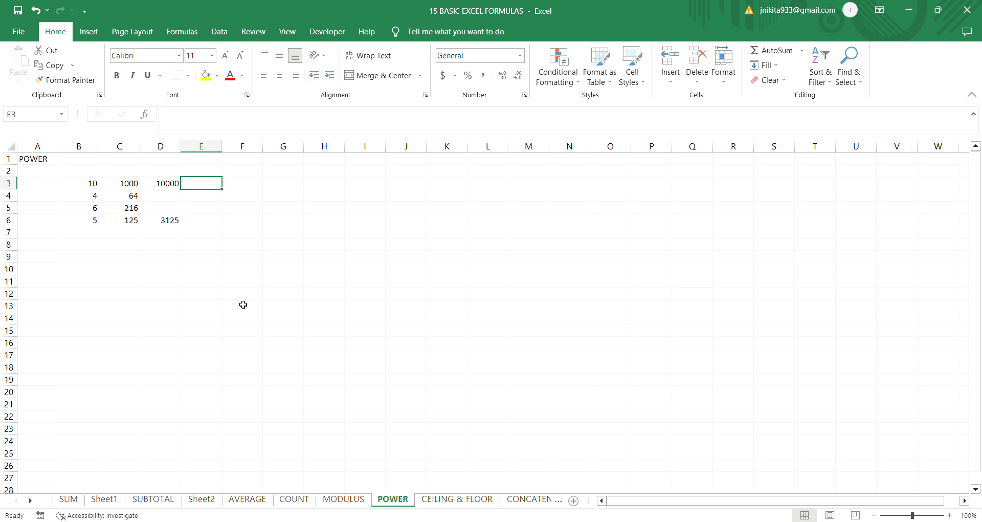
On the CEILING & FLOOR sheet, examine the source numbers in B3 and B6 and the existing formulas in C3 and C6
left_click(452, 500)
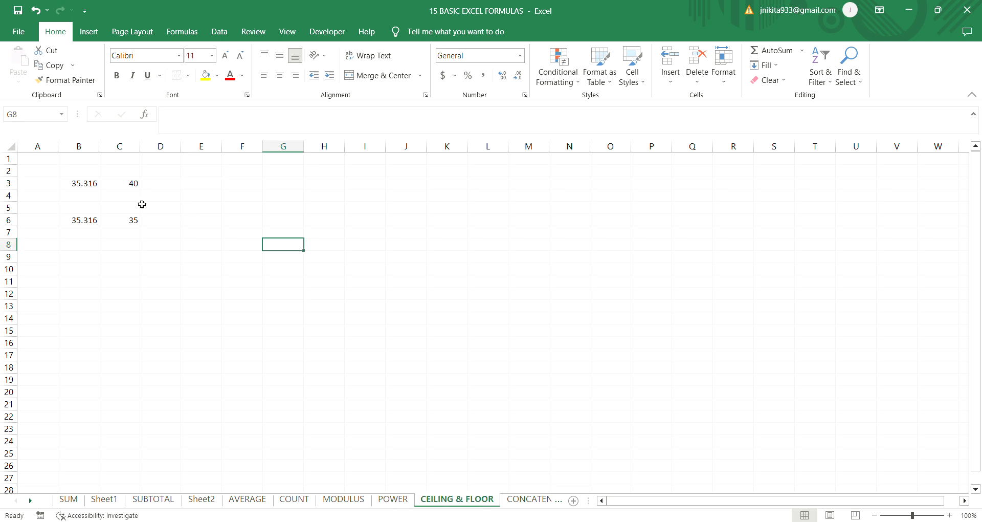
left_click(88, 193)
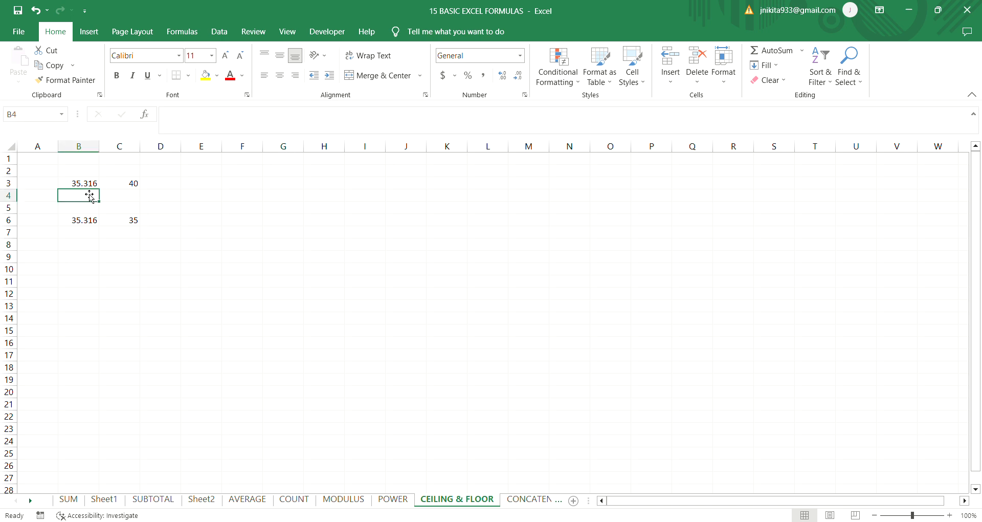
left_click(87, 185)
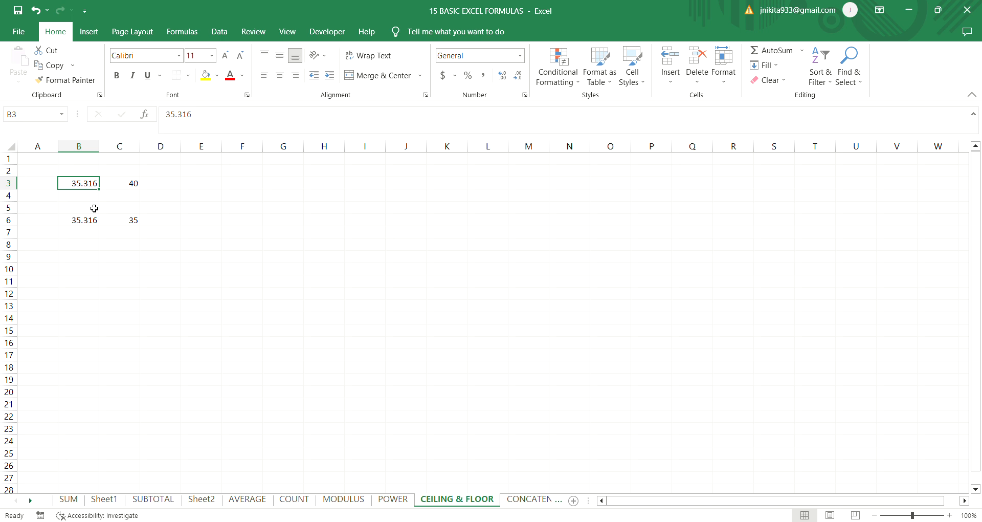
left_click(139, 184)
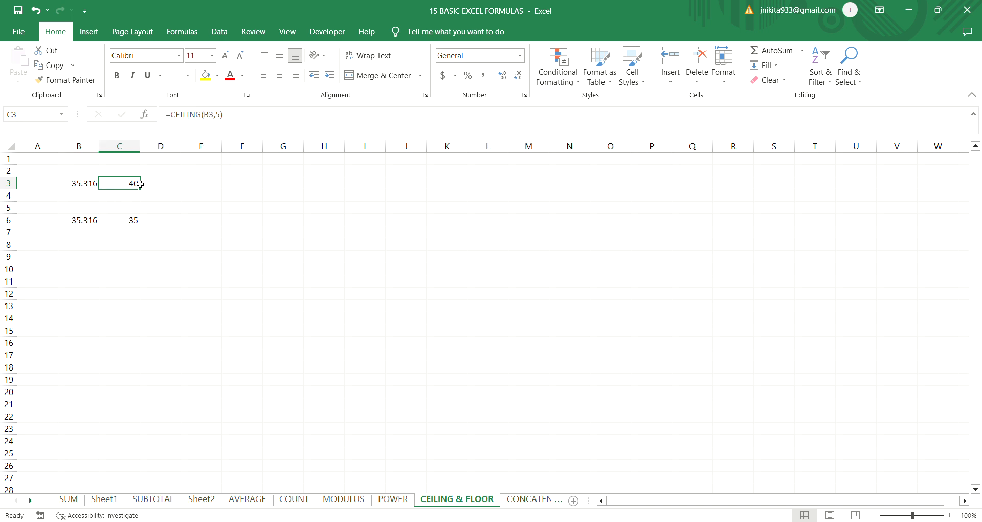
left_click(137, 207)
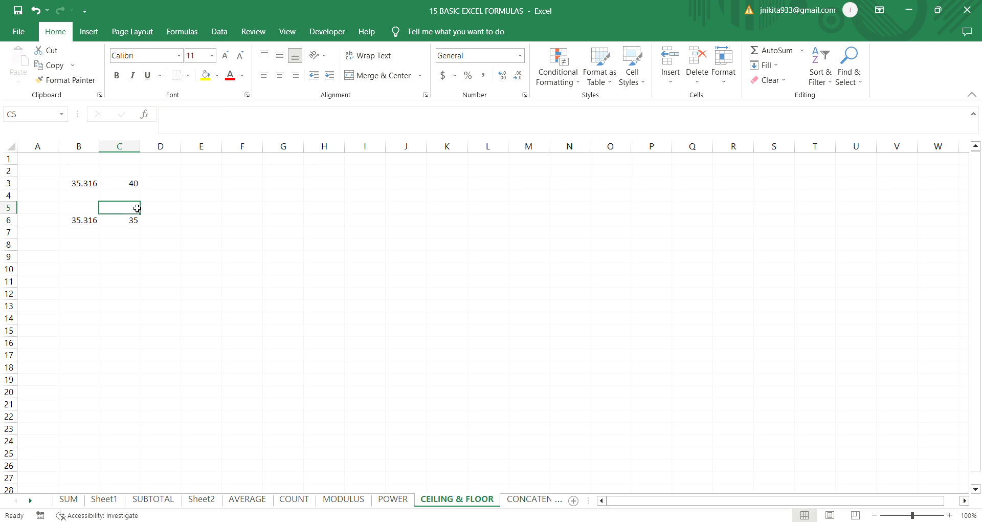
left_click(94, 224)
left_click(129, 225)
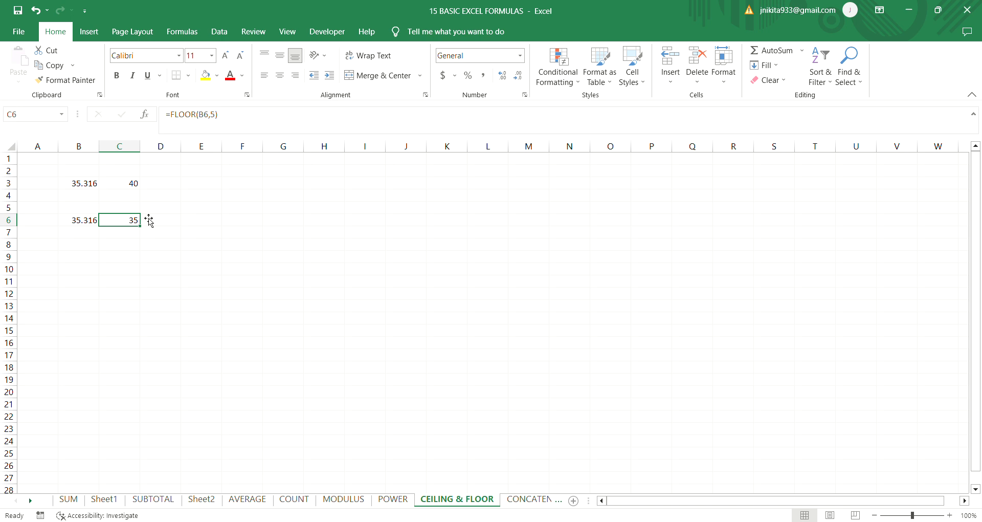
left_click(168, 207)
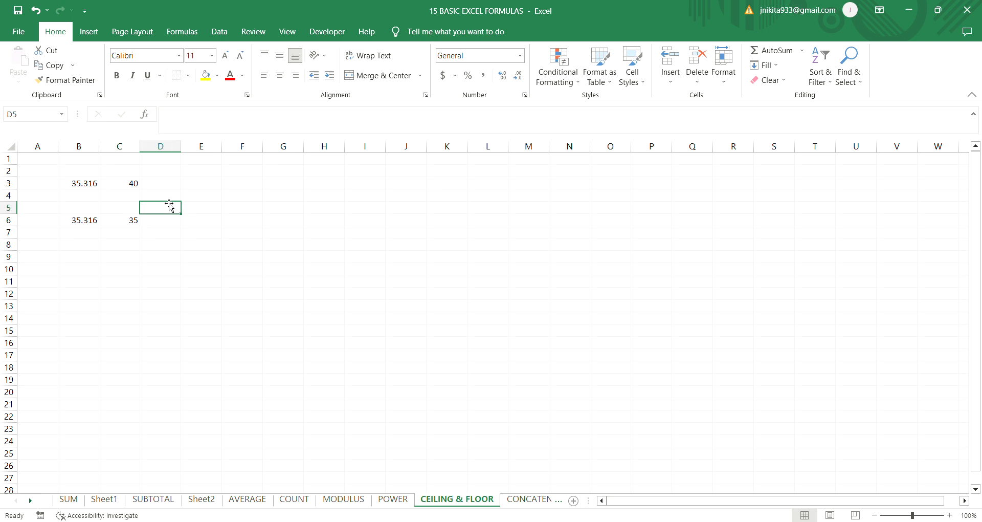
Round B3 up to a multiple of 5 in cell E3 with =CEILING(B3,5) and compare it with the source number
left_click(208, 186)
type("=")
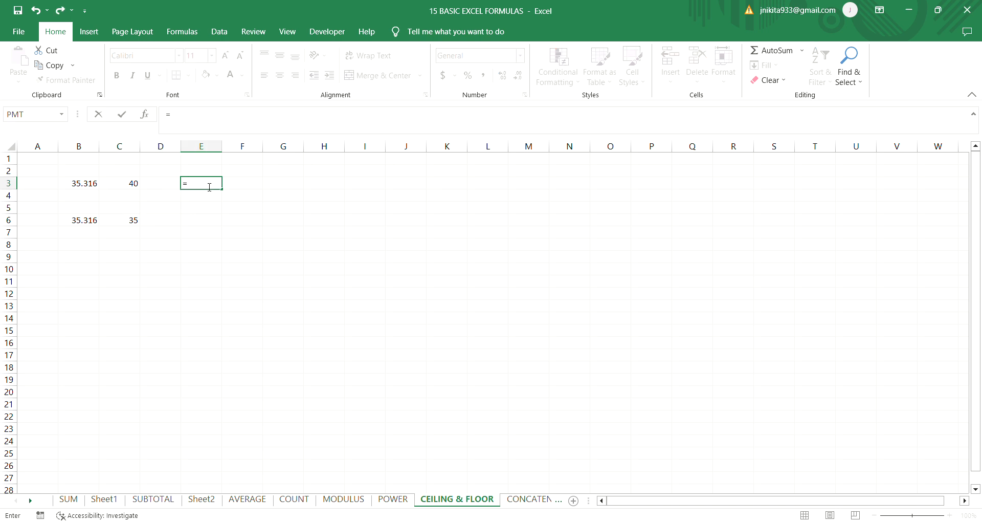
type("CEILING(")
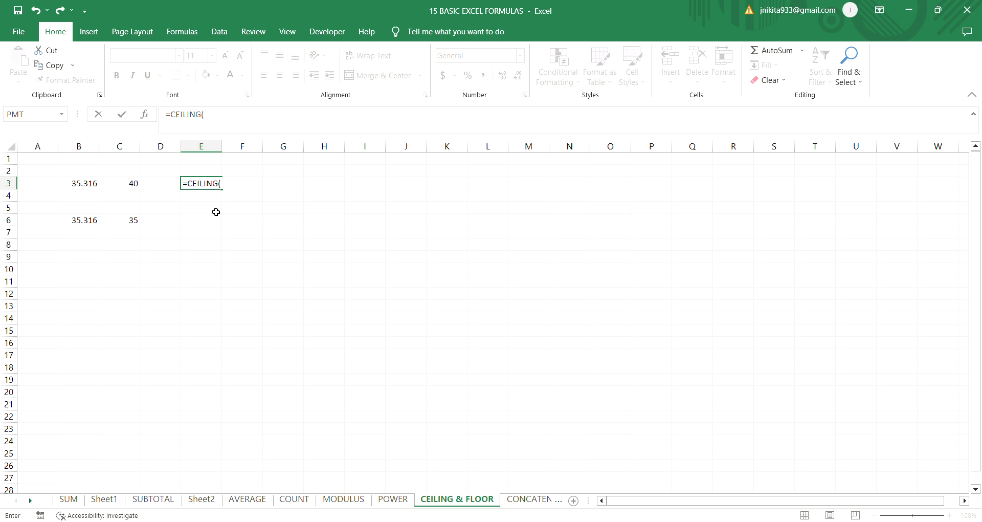
left_click(90, 185)
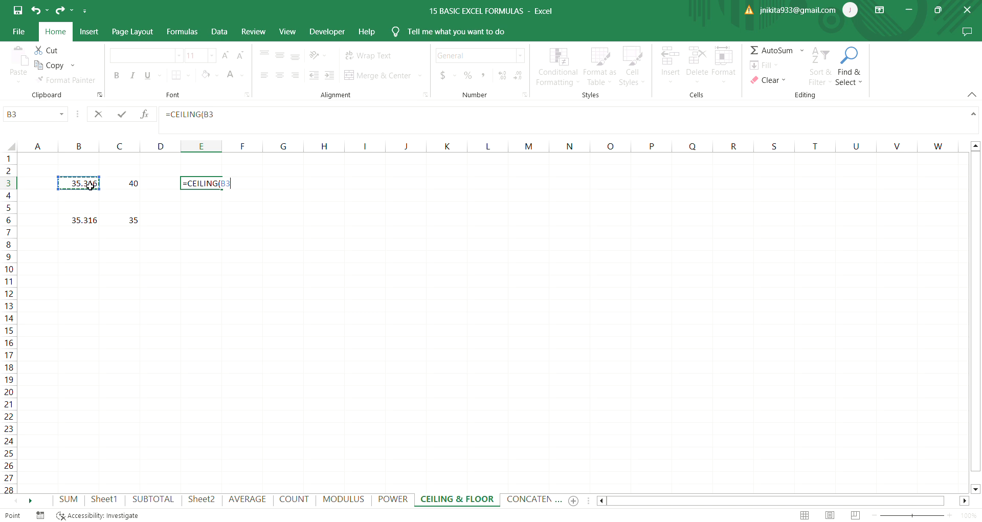
type(",")
type("5)")
key("Return")
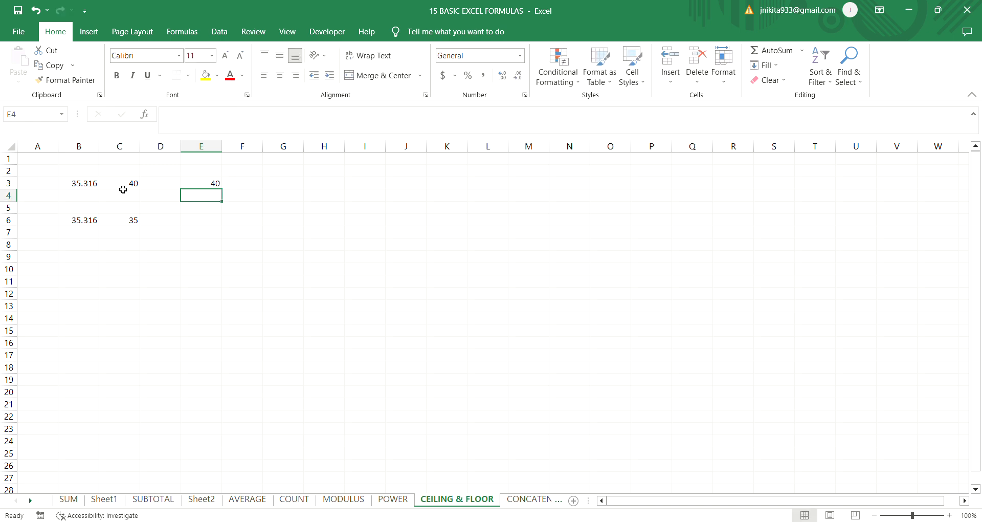
left_click(89, 185)
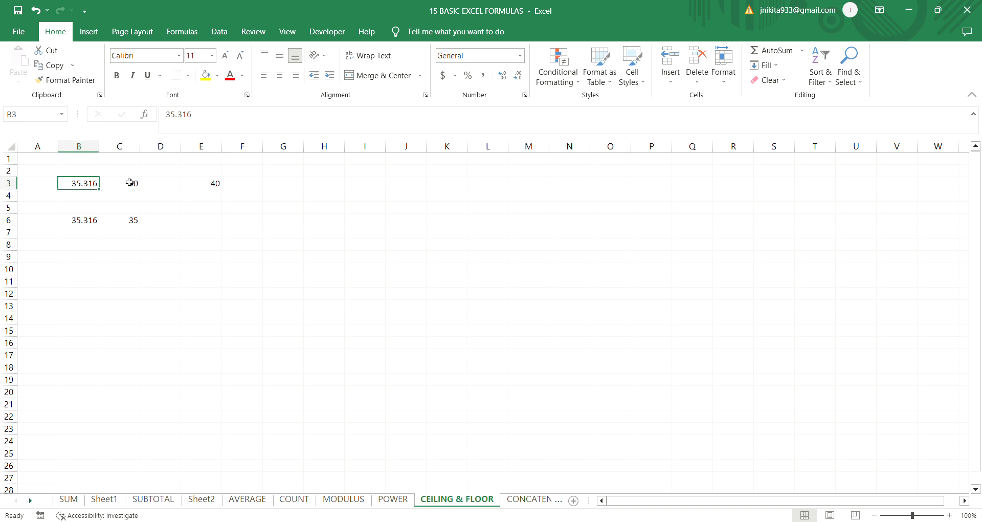
Round B3 up to a multiple of 10 in cell F3 with =CEILING(B3,10) and review the formula
left_click(245, 186)
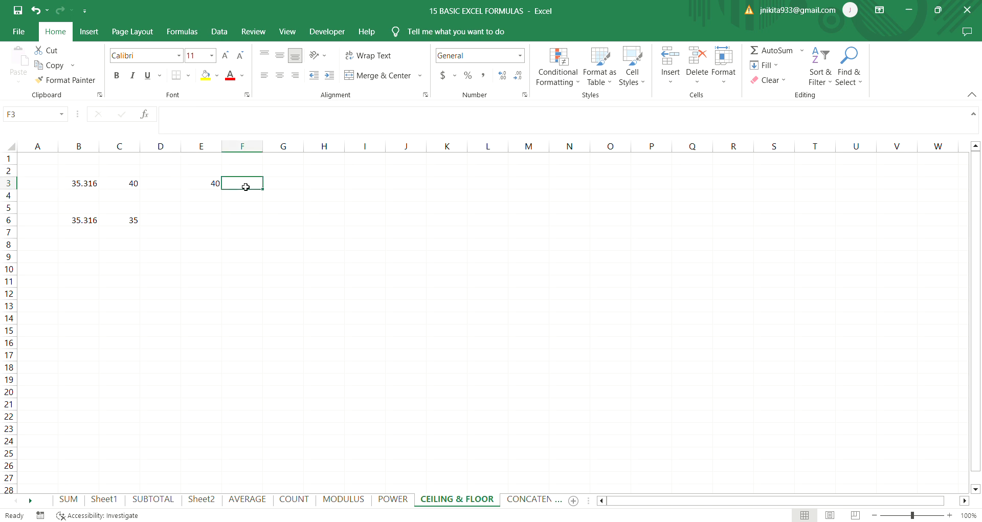
type("=")
type("CEIL")
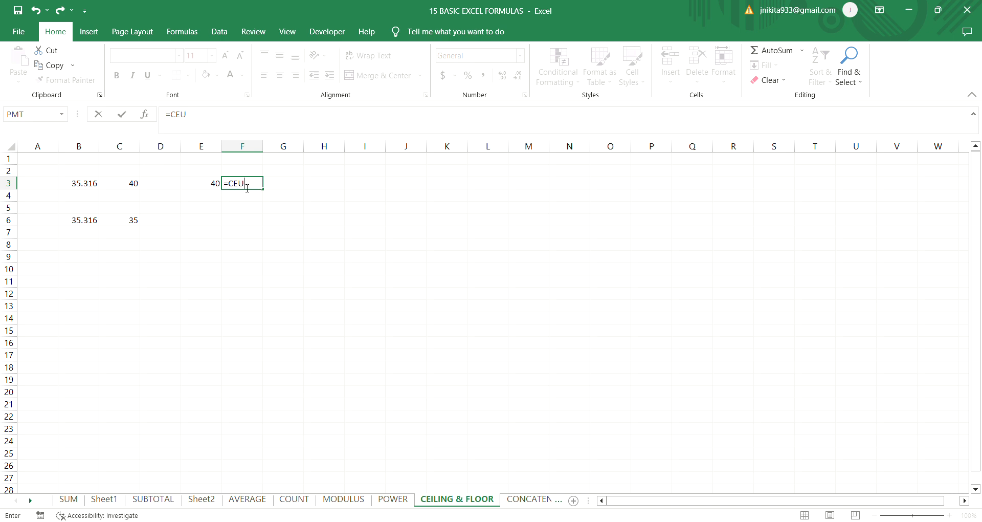
key("BackSpace")
type("ILING(")
left_click(87, 183)
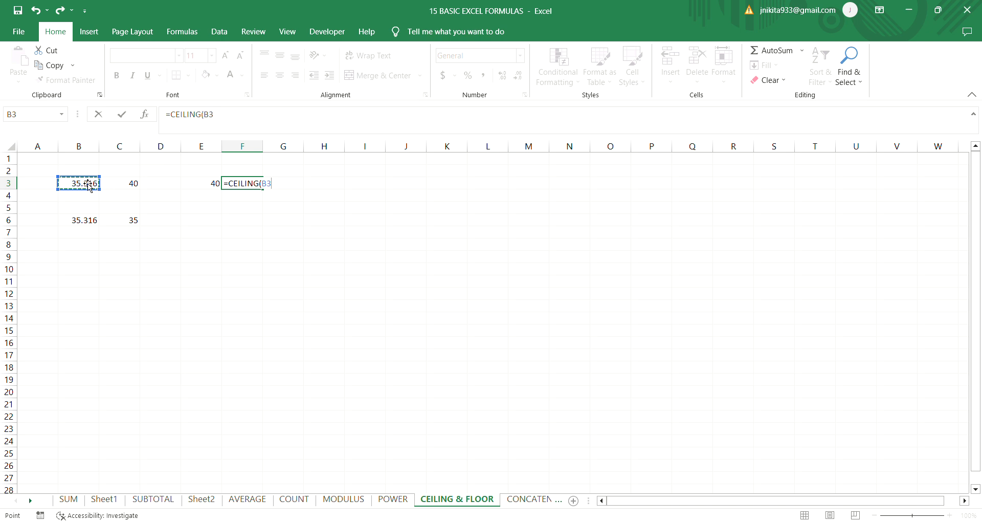
type(",")
type("10)")
key("Return")
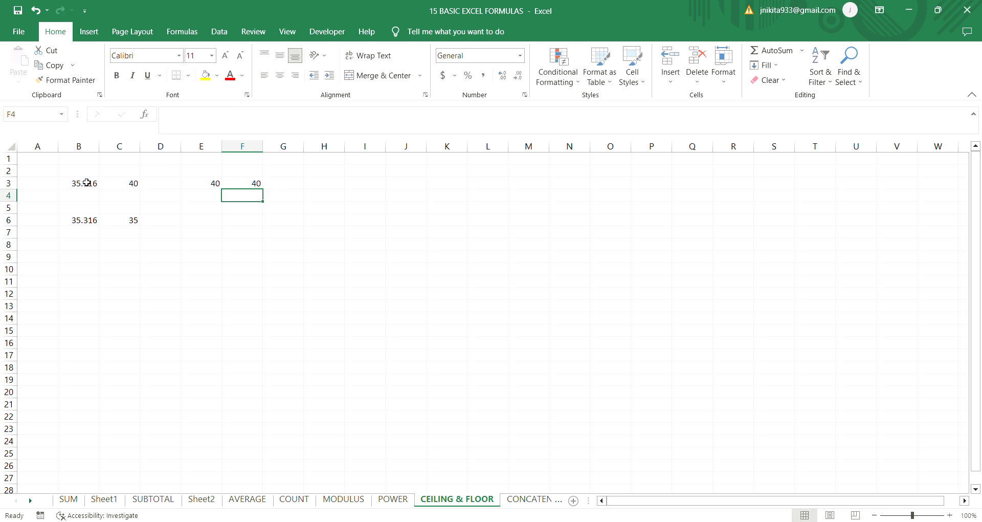
left_click(257, 186)
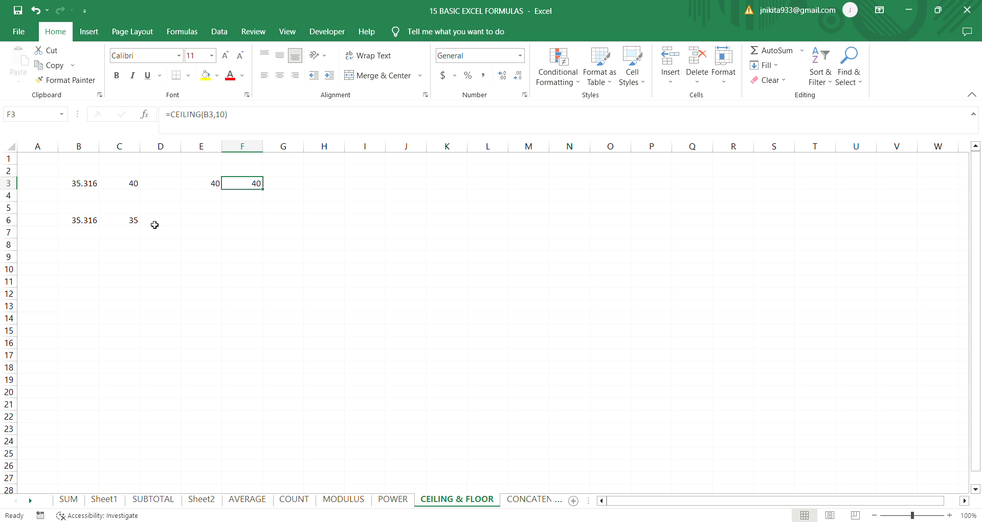
Round B6 down to a multiple of 5 in cell E6 with =FLOOR(B6,5) and compare it with the CEILING formula in E3
left_click(206, 224)
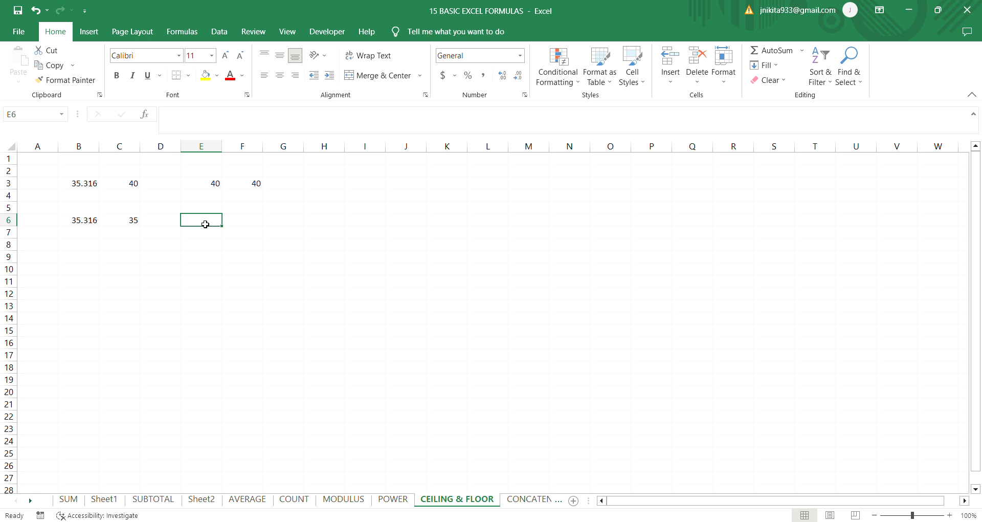
type("=F")
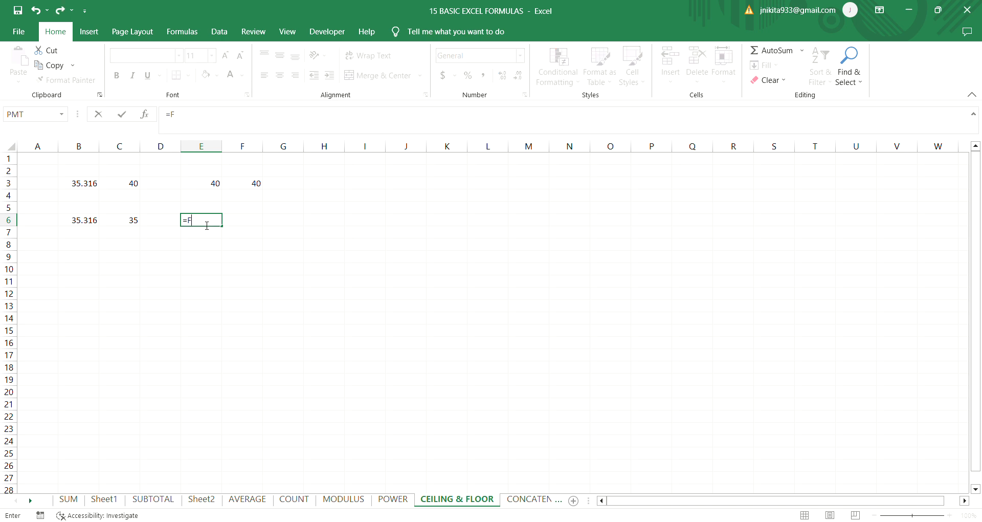
type("LOOR(")
left_click(75, 223)
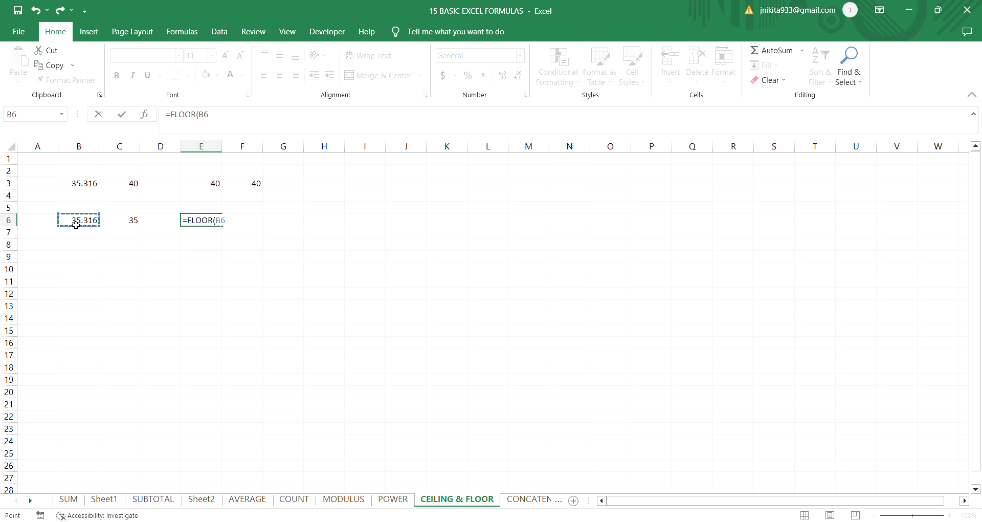
type(",5)")
key("Return")
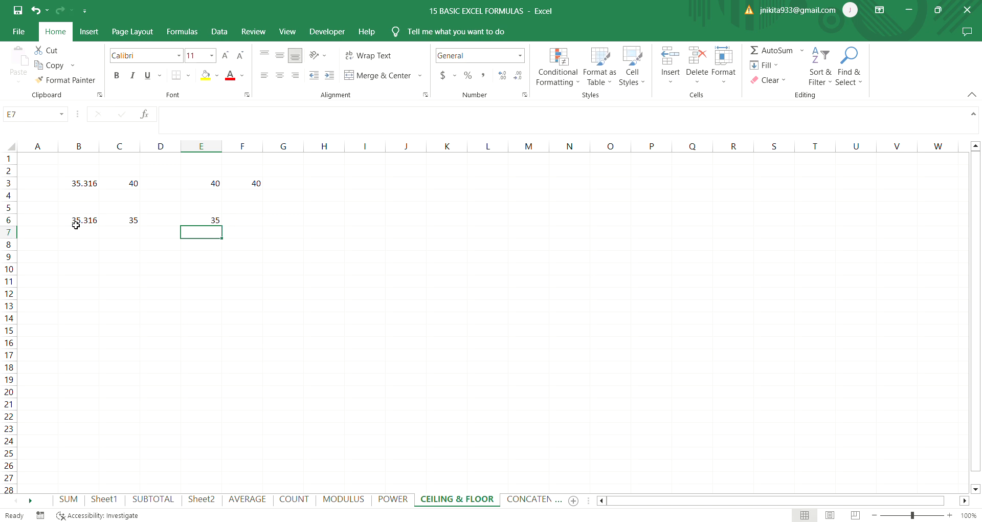
left_click(206, 187)
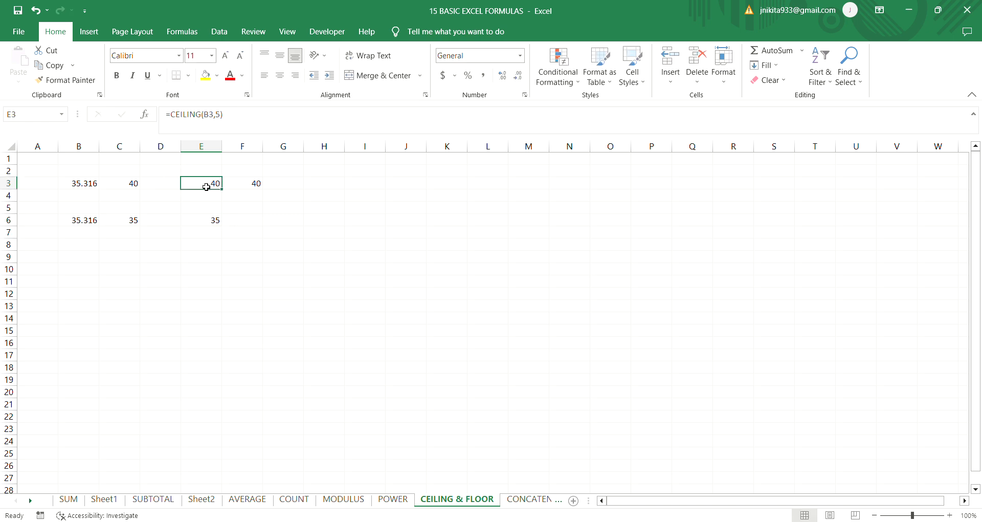
left_click(216, 222)
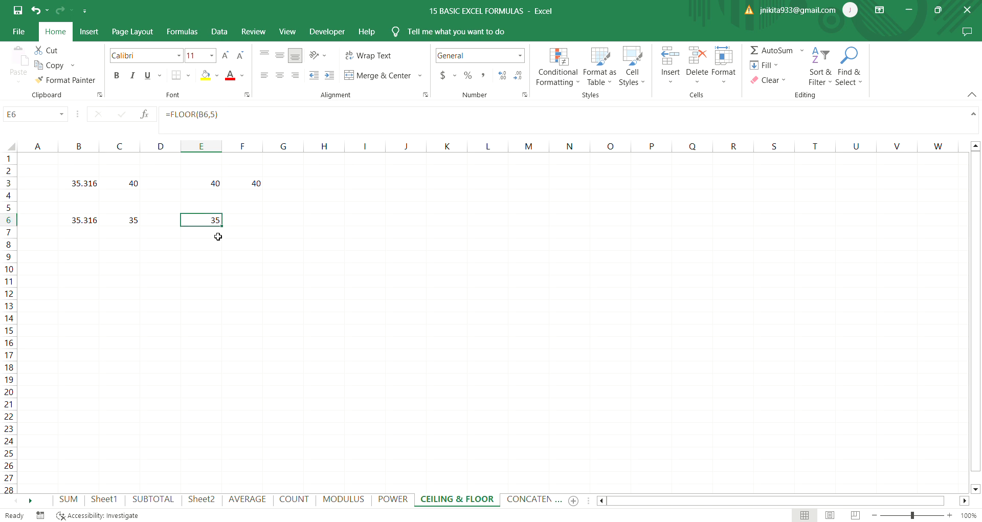
left_click(218, 236)
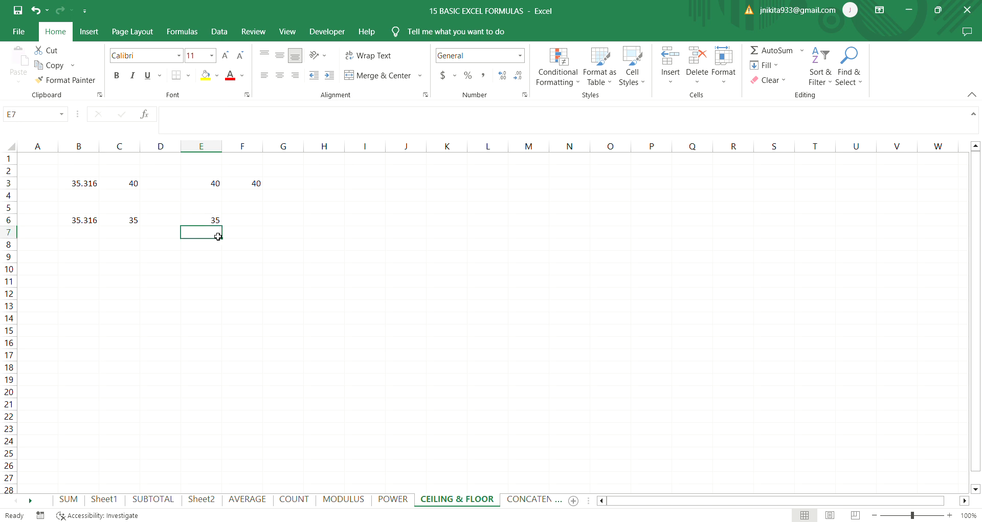
Open the CONCATENATE sheet and examine the sample words in B3:C3
left_click(542, 499)
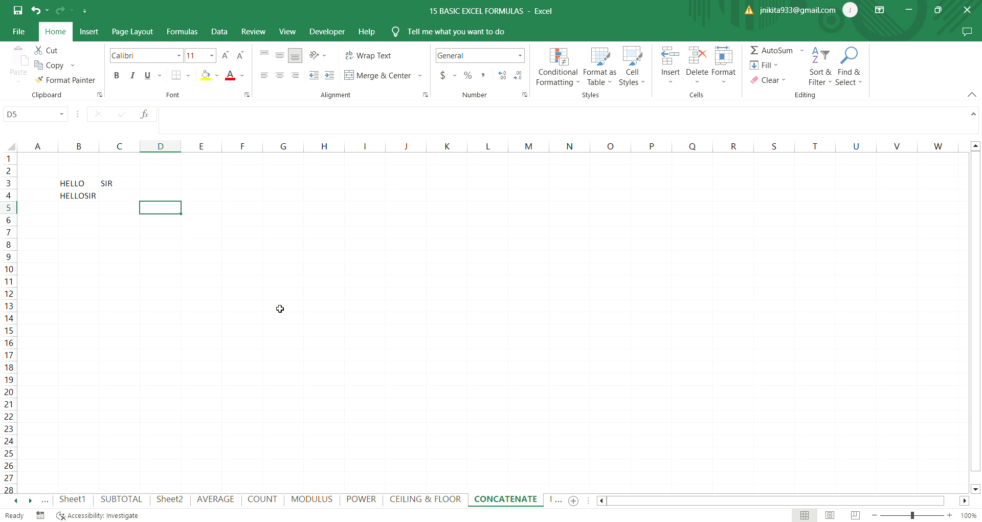
left_click(98, 222)
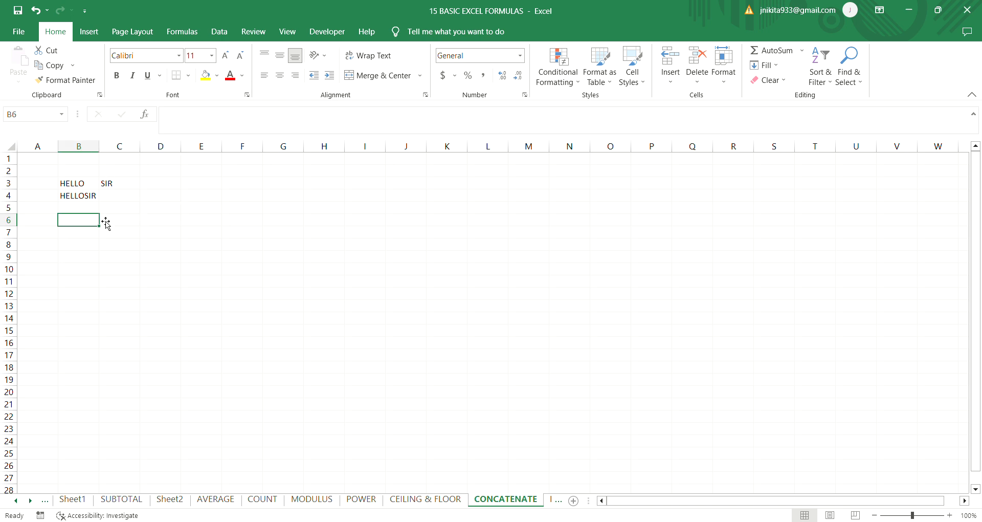
left_click(195, 191)
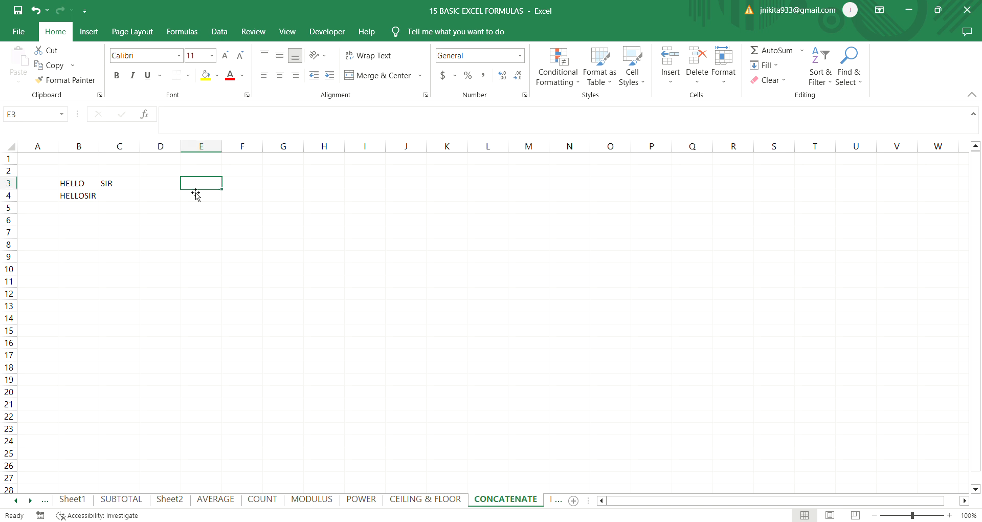
left_click(85, 191)
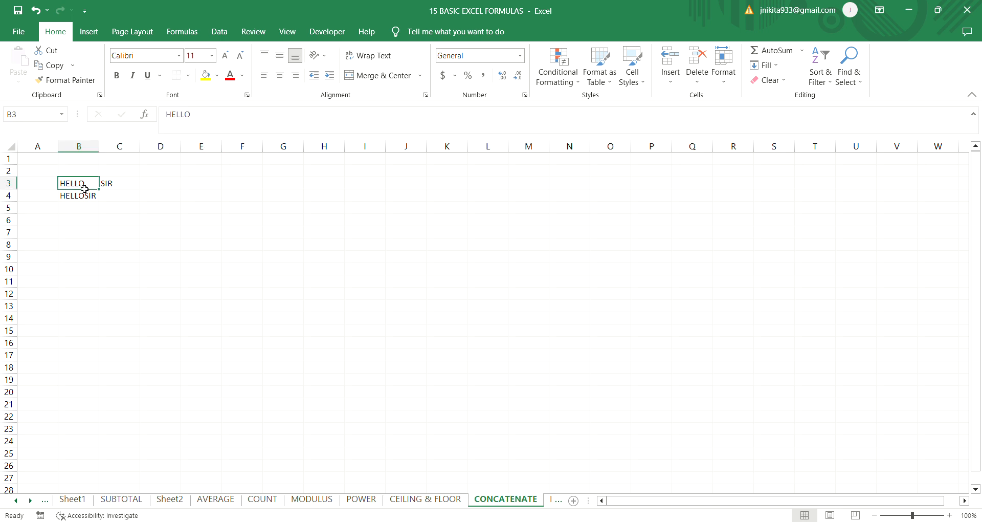
left_click_drag(86, 189, 121, 188)
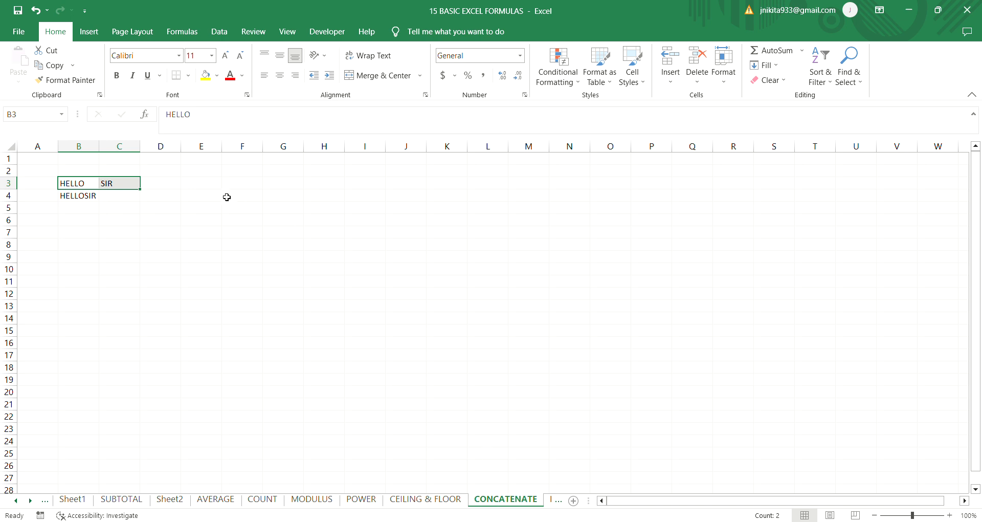
Enter the sample words Beautiful in E3 and Flower in F3
left_click(207, 188)
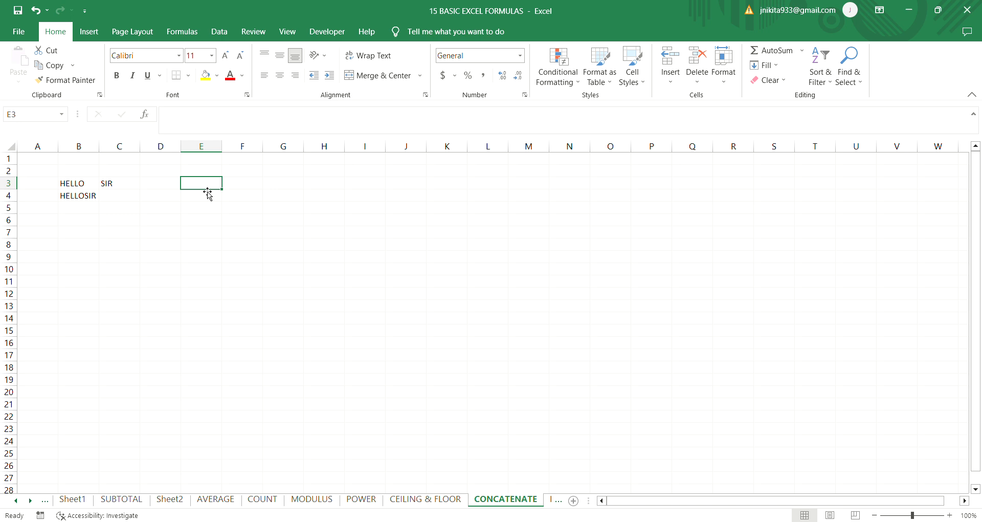
type("Beaut")
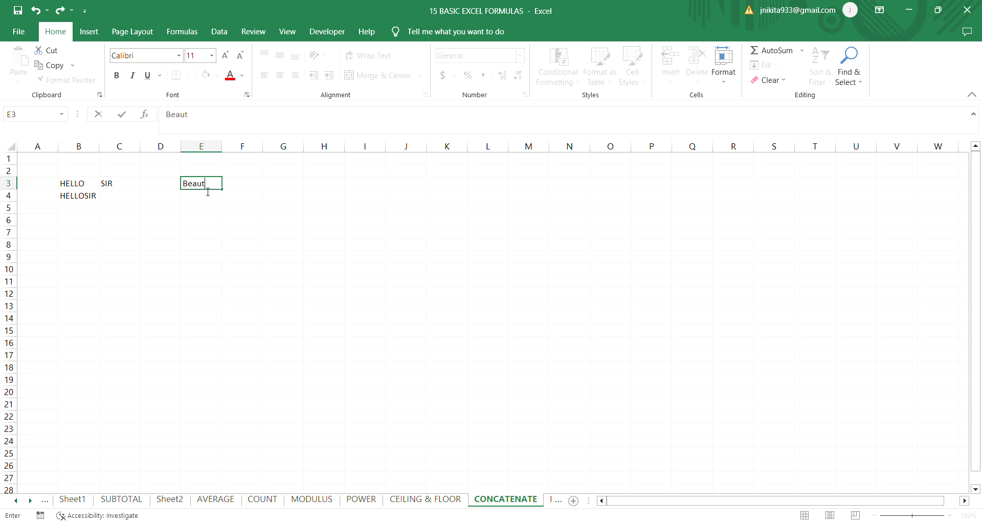
type("iful")
key("Tab")
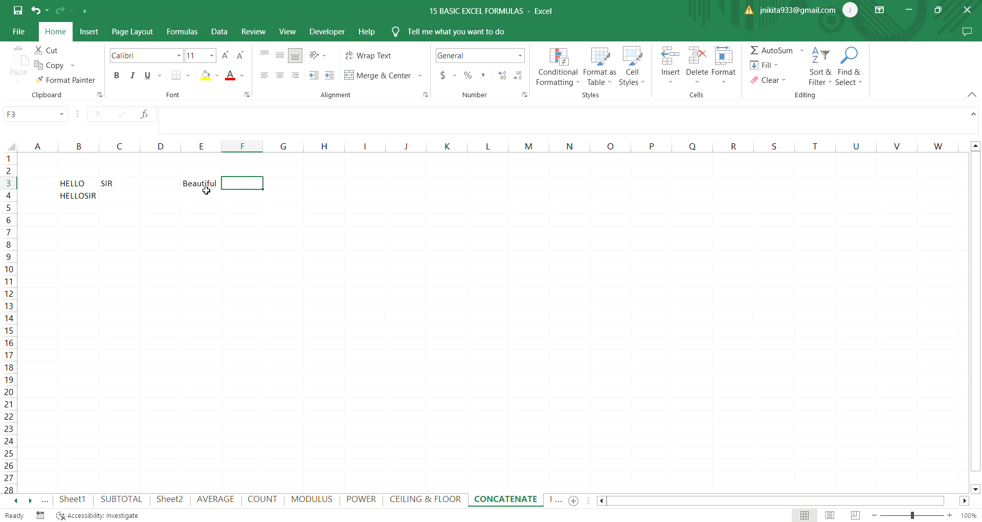
type("Flower")
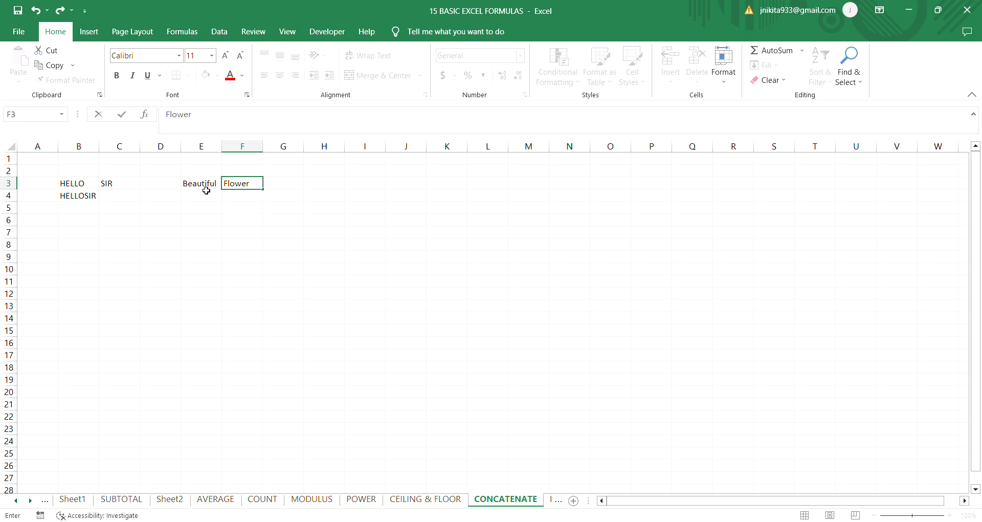
key("Return")
Join the two words from E3 and F3 in cell E4 with =CONCATENATE(E3,F3)
key("Left")
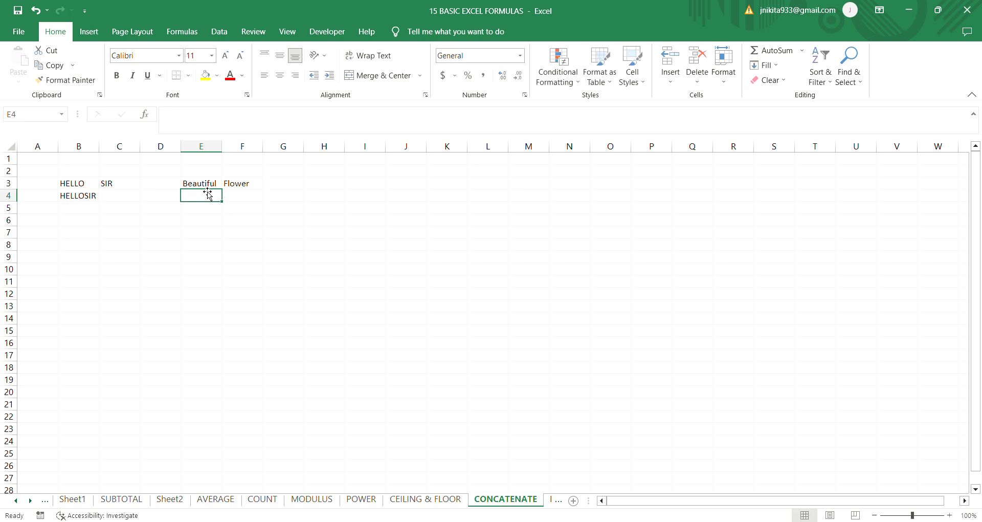
key("Right")
left_click(206, 191)
type("=")
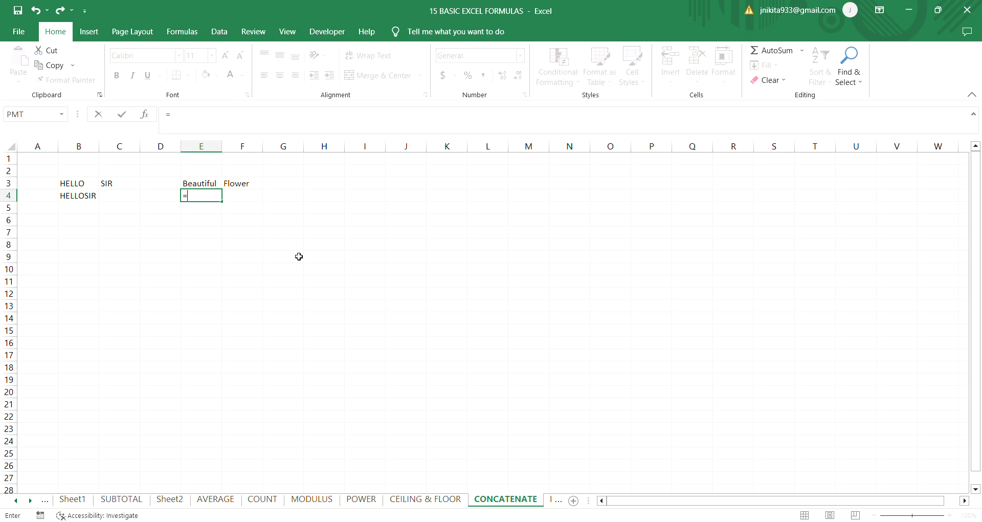
type("con")
key("BackSpace")
type("ncatenta")
key("BackSpace")
key("BackSpace")
key("BackSpace")
key("BackSpace")
type("(")
key("BackSpace")
key("Tab")
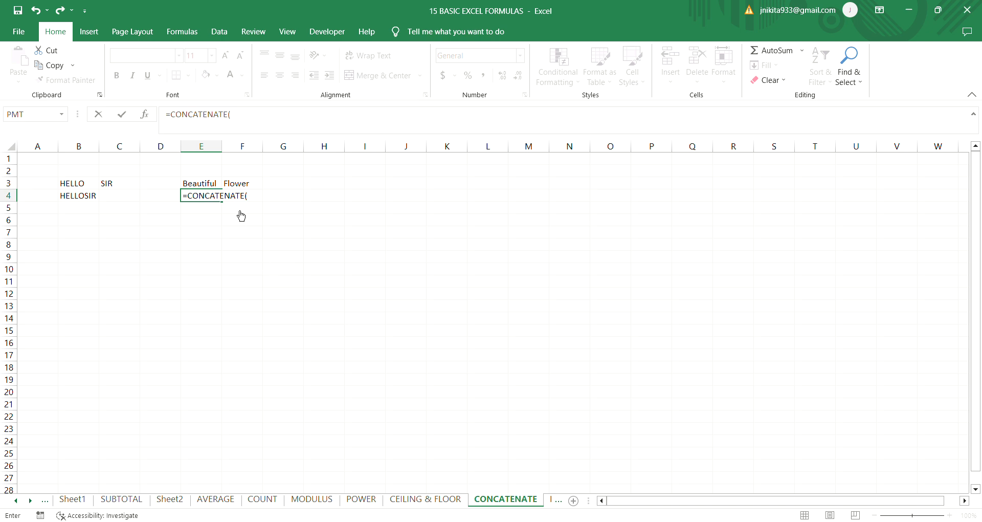
left_click(205, 184)
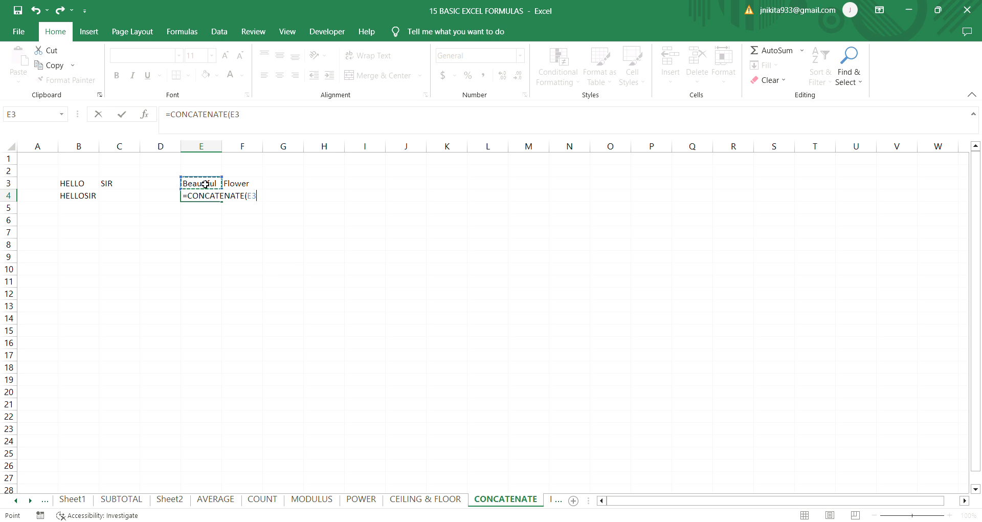
type(",")
left_click(240, 186)
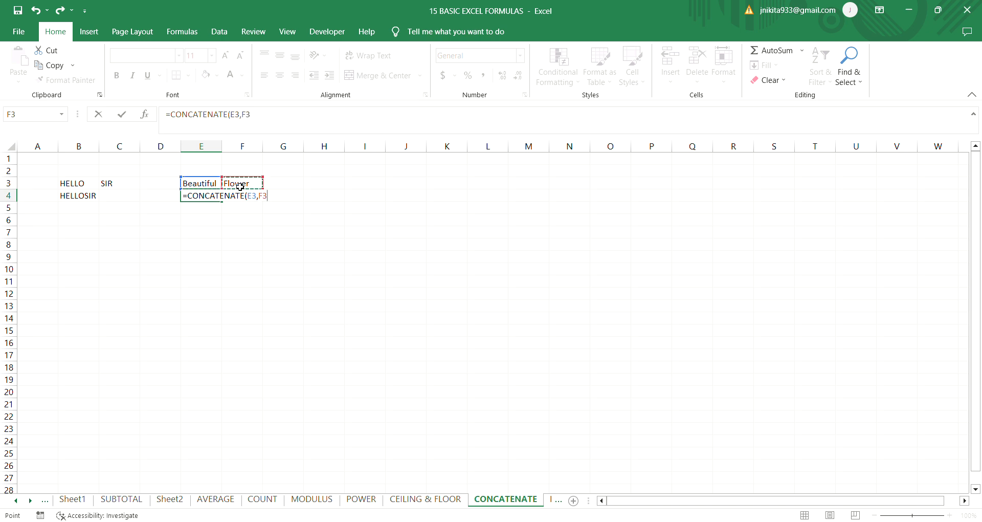
type(")")
key("BackSpace")
type(")")
key("Return")
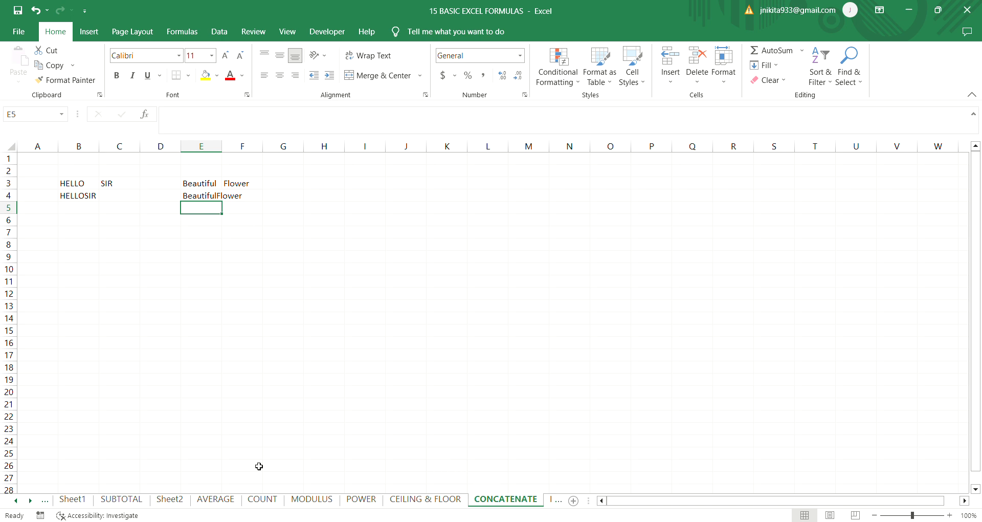
Open the LENGTH sheet without renaming it and go to the empty cells in column E
left_click(31, 502)
left_click(31, 501)
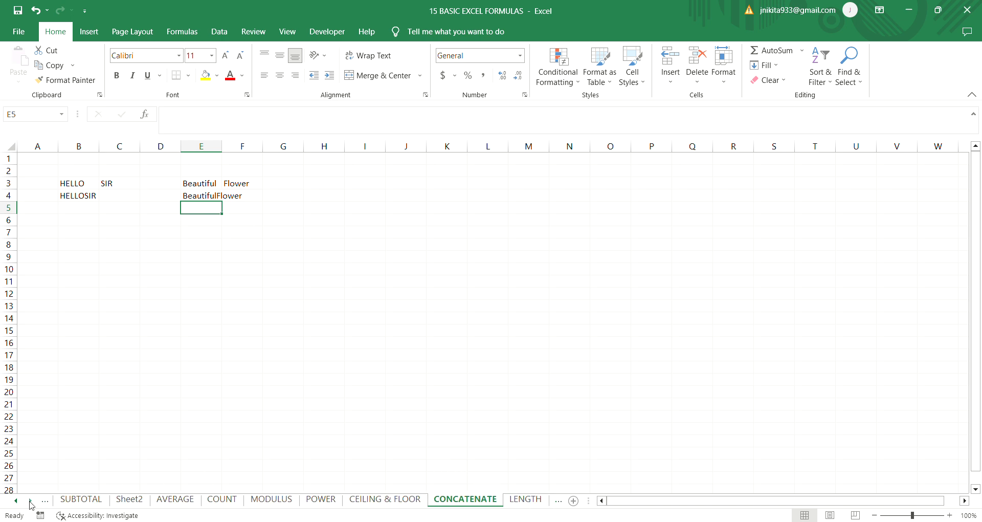
double_click(530, 500)
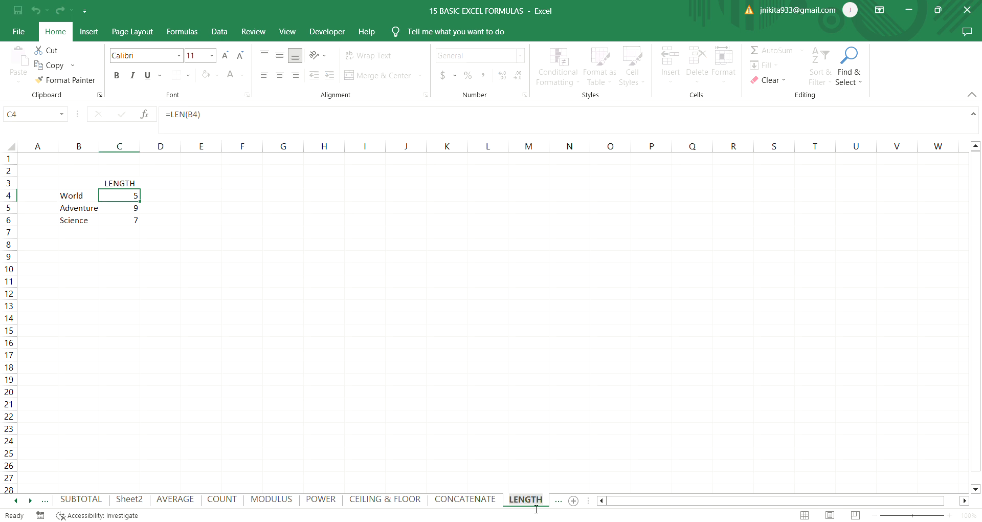
left_click(188, 268)
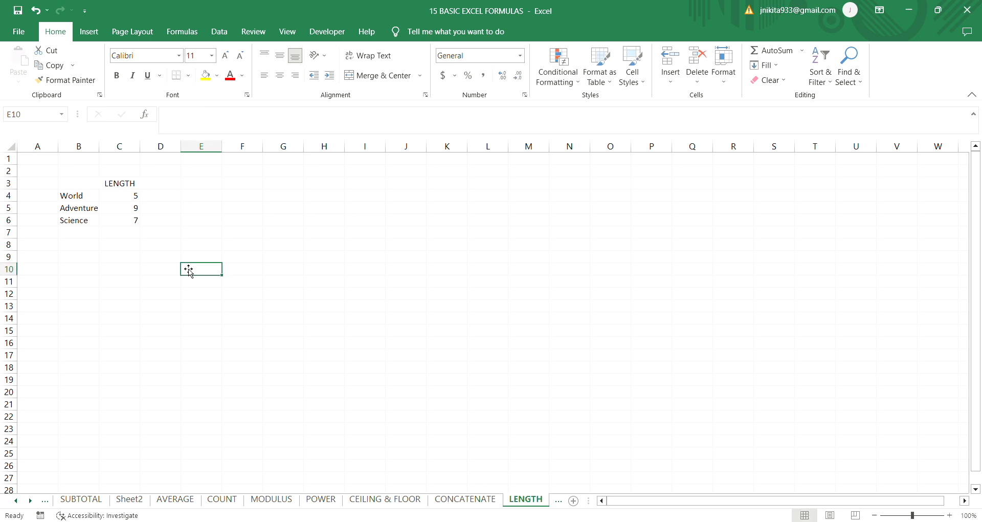
left_click(220, 188)
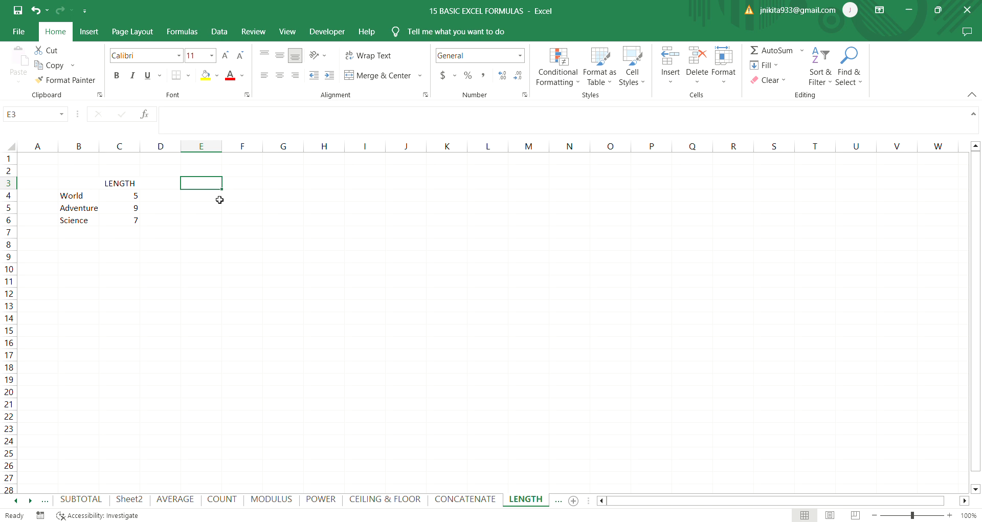
Enter MICROSOFT in cell E4 and auto-fit the width of column E to the text
left_click(219, 199)
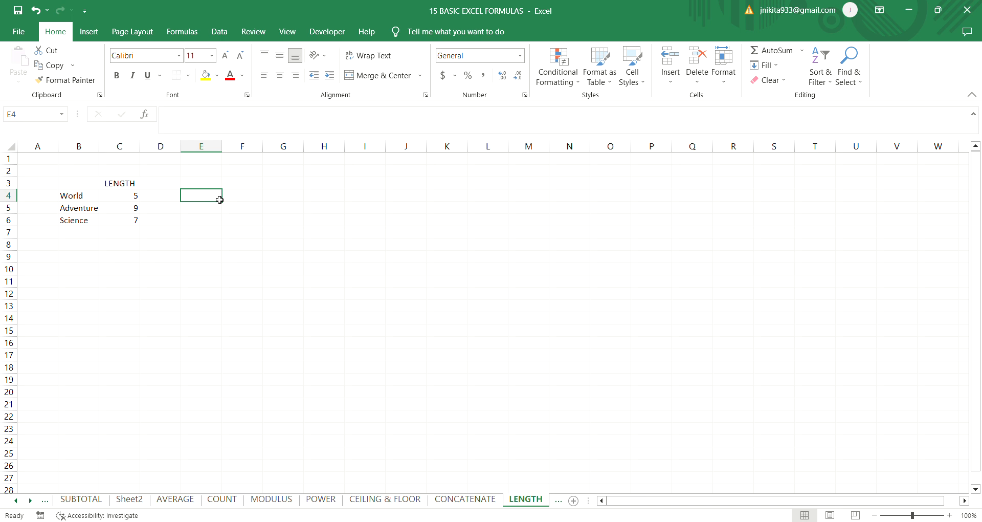
type("MICR")
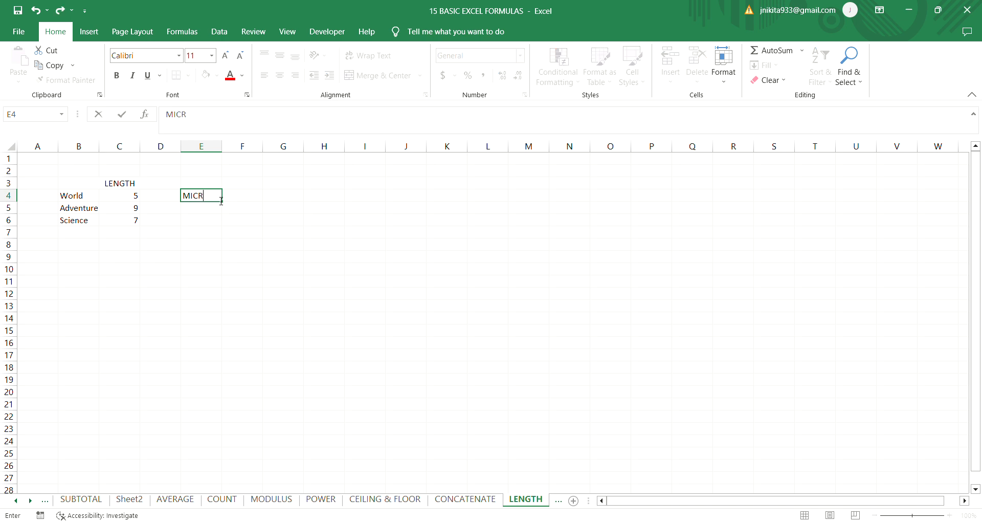
type("OSOFT")
key("Tab")
left_click(210, 197)
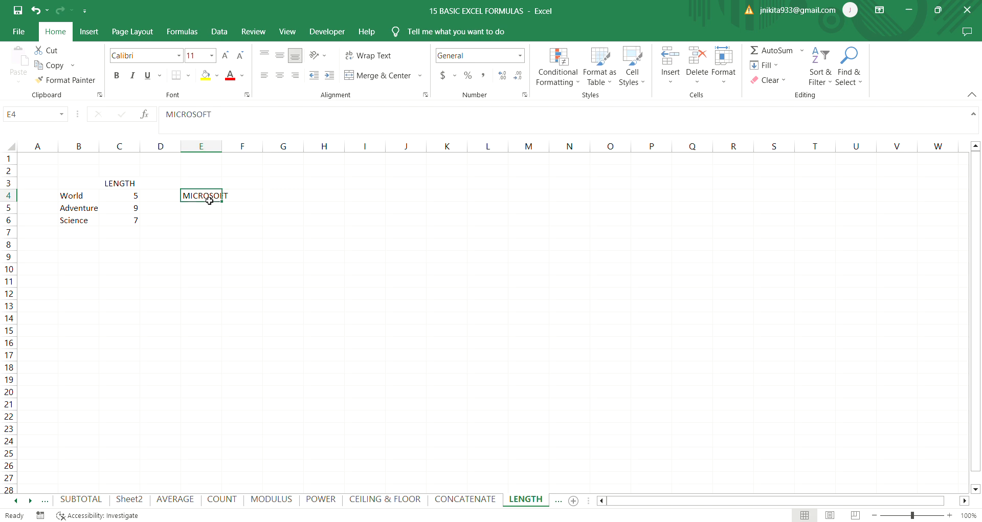
double_click(228, 155)
Count the characters of the word in E4 with =LEN(E4) in cell F4 and review the formula
left_click(261, 204)
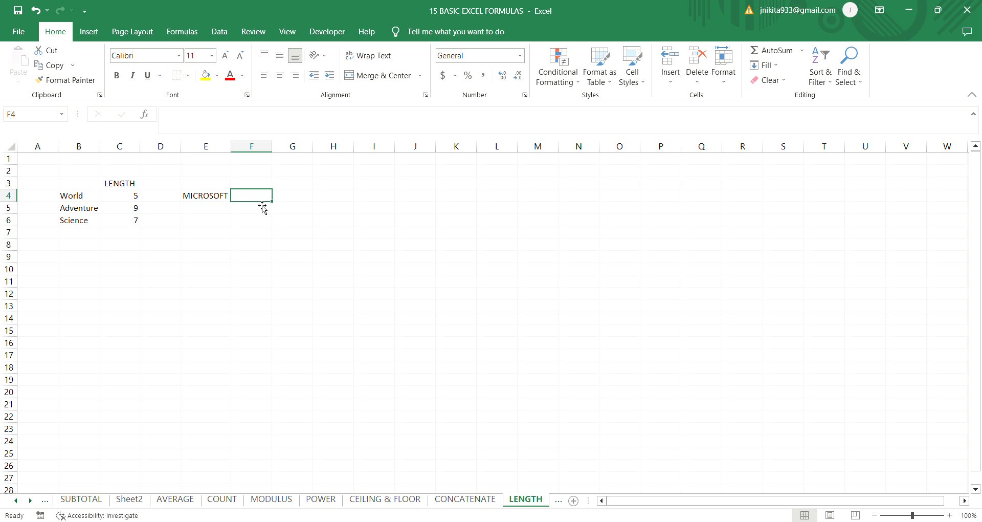
type("=LE")
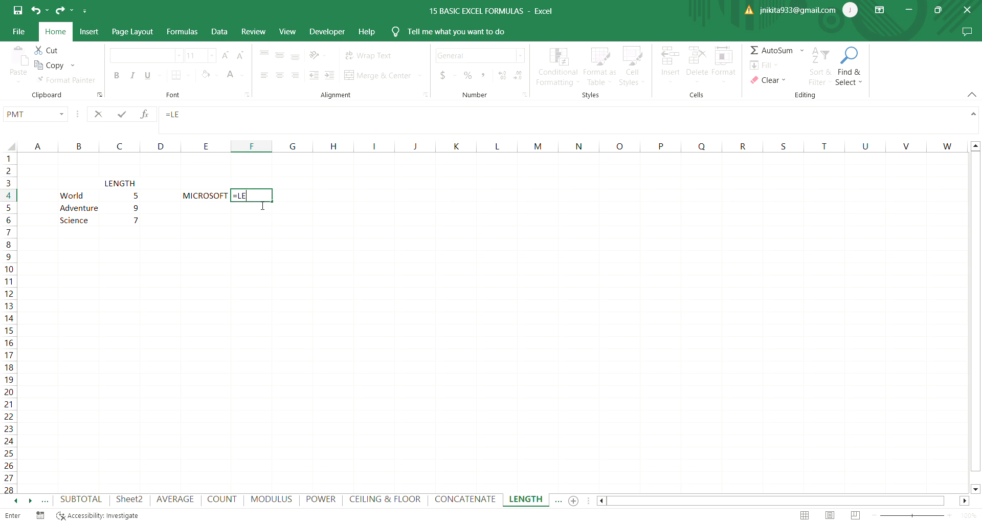
type("NGTH")
type("(")
key("BackSpace")
key("BackSpace")
key("BackSpace")
key("BackSpace")
left_click(203, 199)
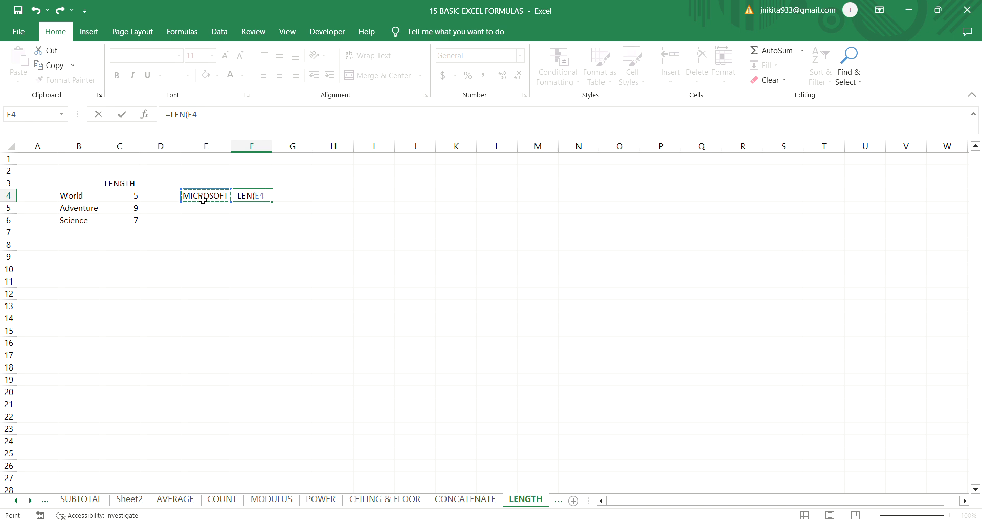
type(")")
key("Return")
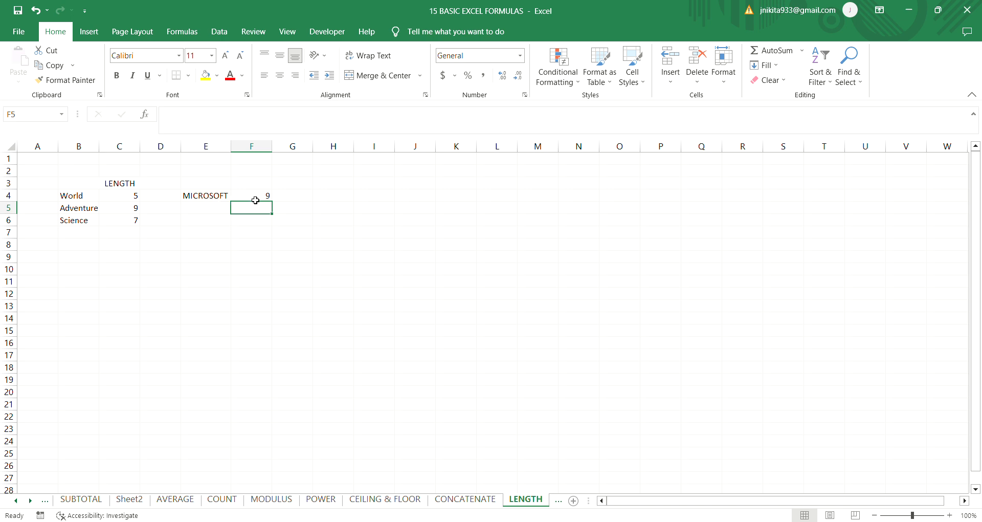
left_click(255, 200)
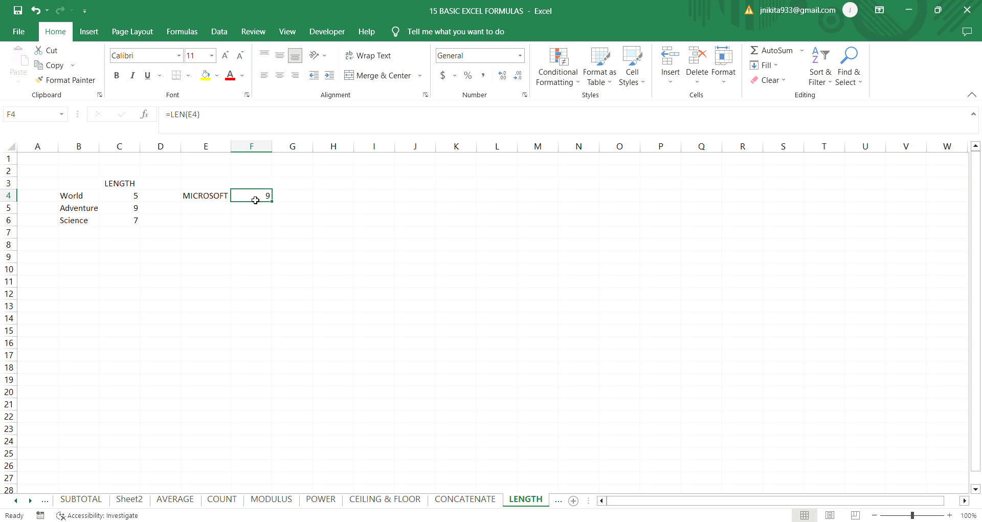
left_click(299, 234)
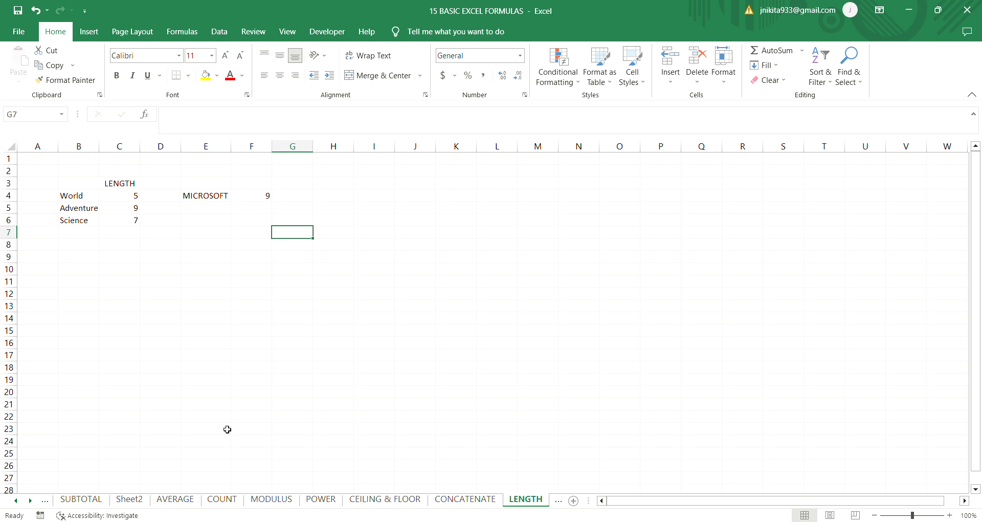
Open the REPLACE sheet and examine the source text in C3 and the existing REPLACE formula in D3
left_click(29, 501)
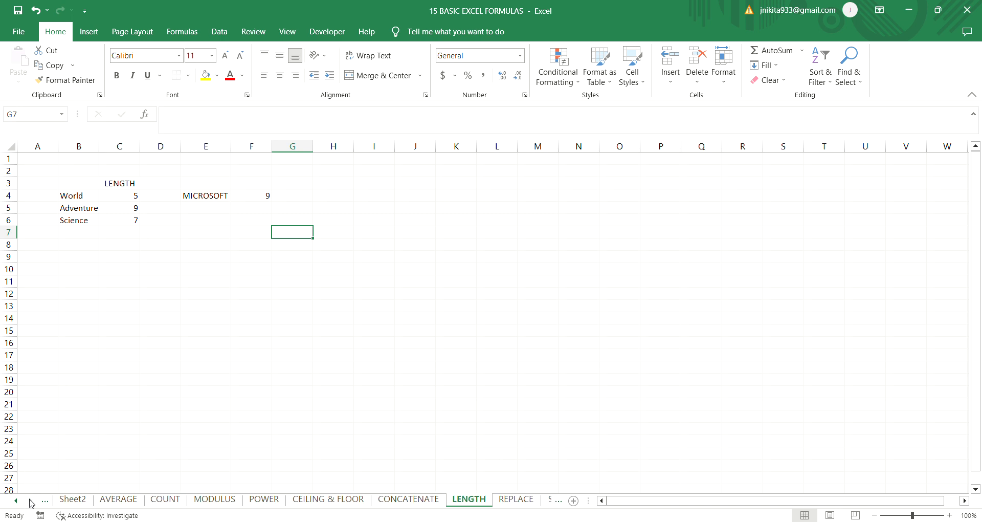
left_click(30, 501)
left_click(475, 499)
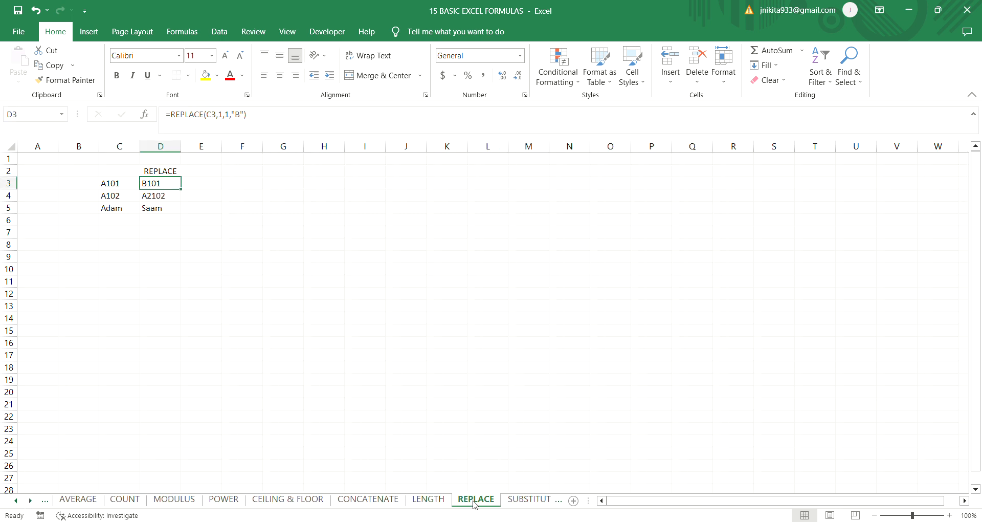
left_click(185, 236)
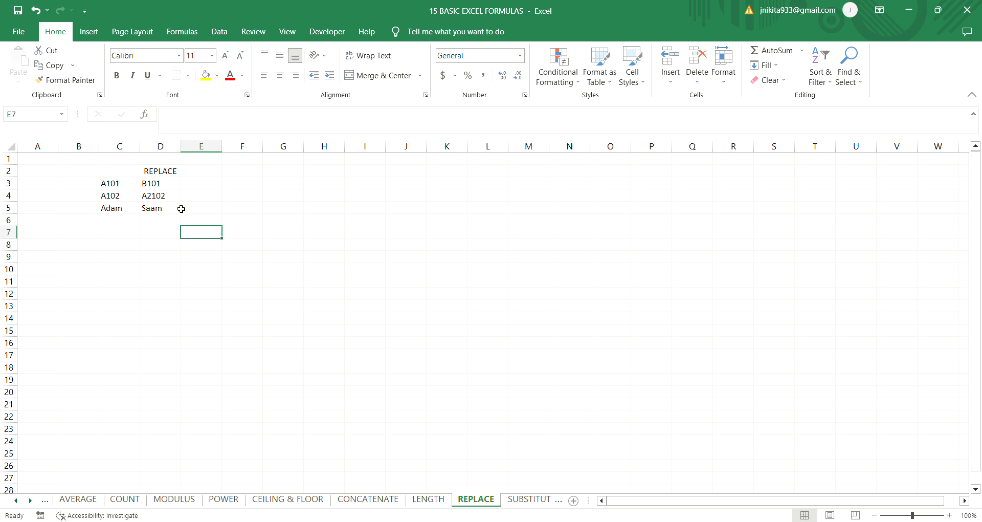
left_click(169, 189)
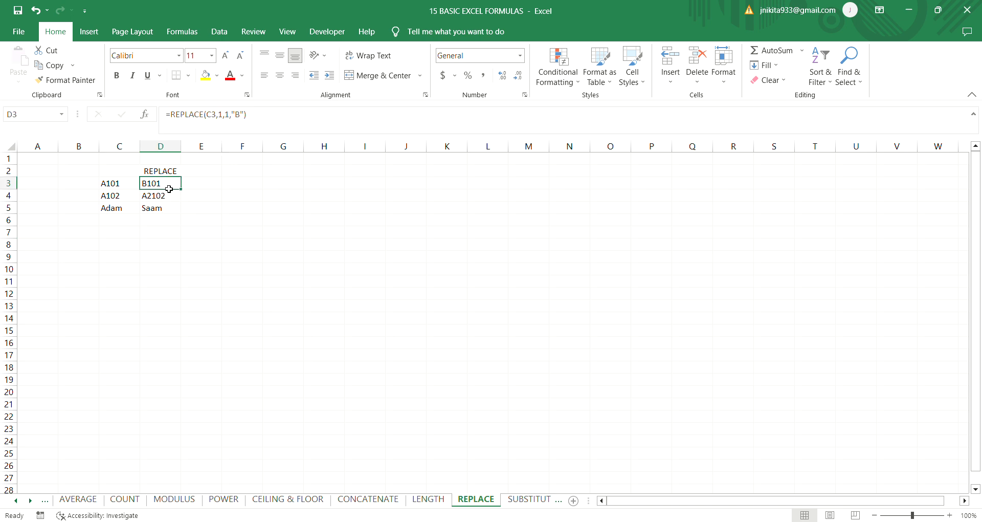
left_click(130, 187)
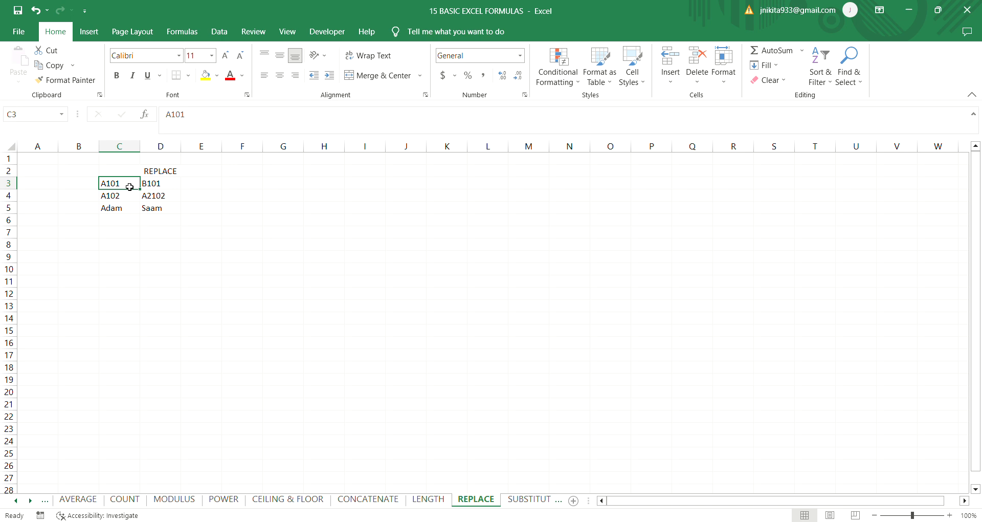
left_click(218, 187)
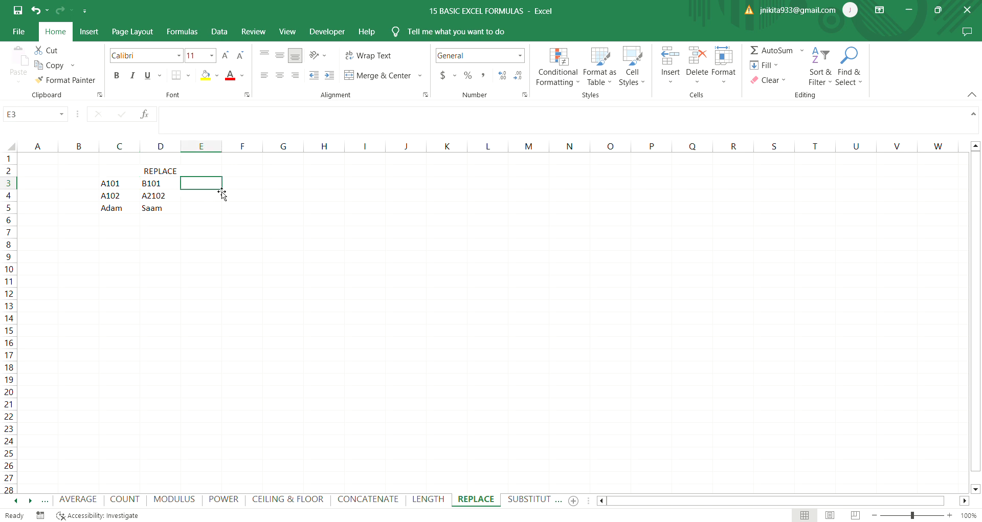
left_click(162, 187)
left_click(121, 185)
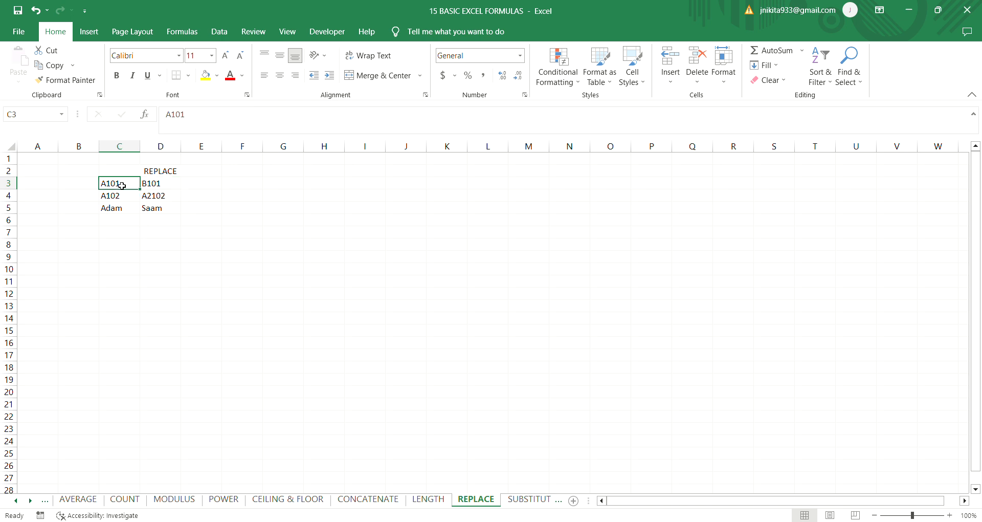
Replace the first character of the code in C3 by entering =REPLACE(C3,1,1,"B") in cell E3, and review the formula
left_click(166, 185)
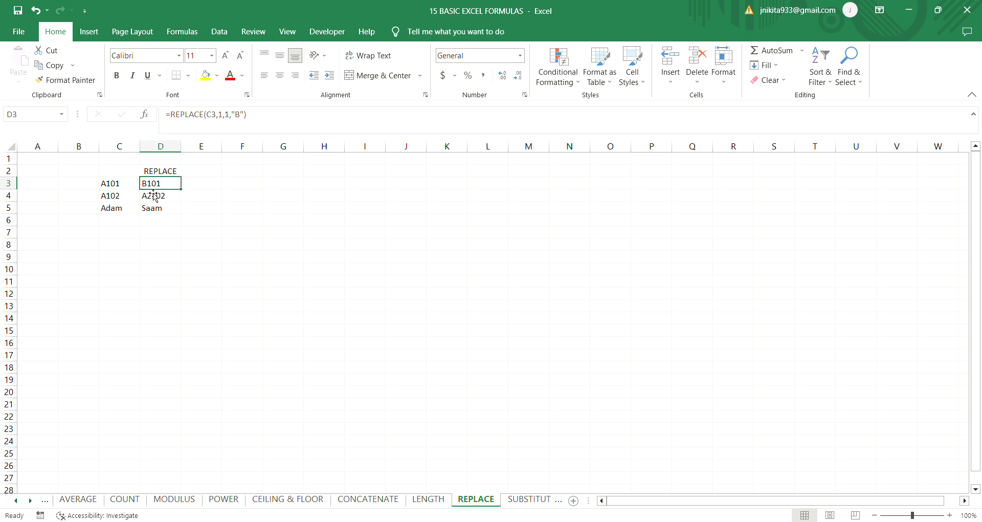
left_click(194, 185)
type("=")
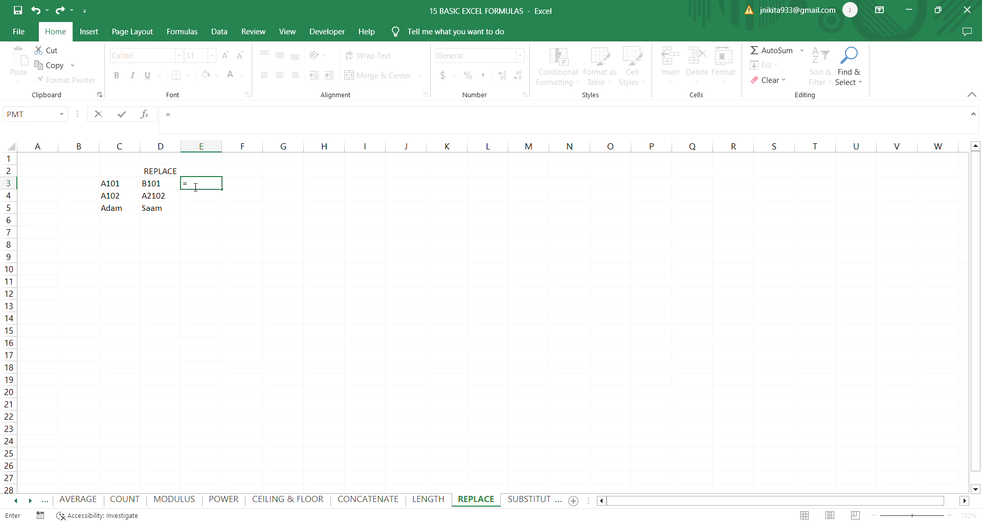
type("REPLACE(")
left_click(121, 187)
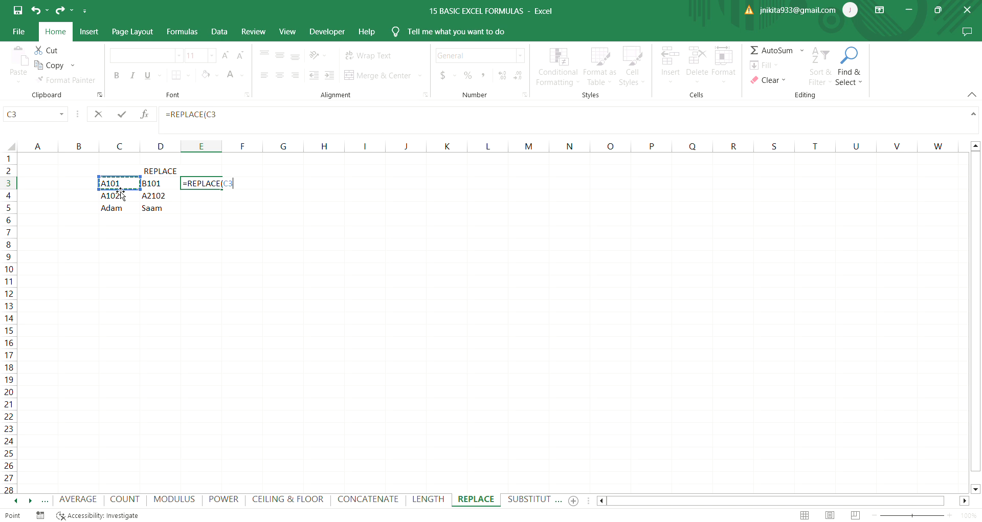
type(",")
type("1,1,")
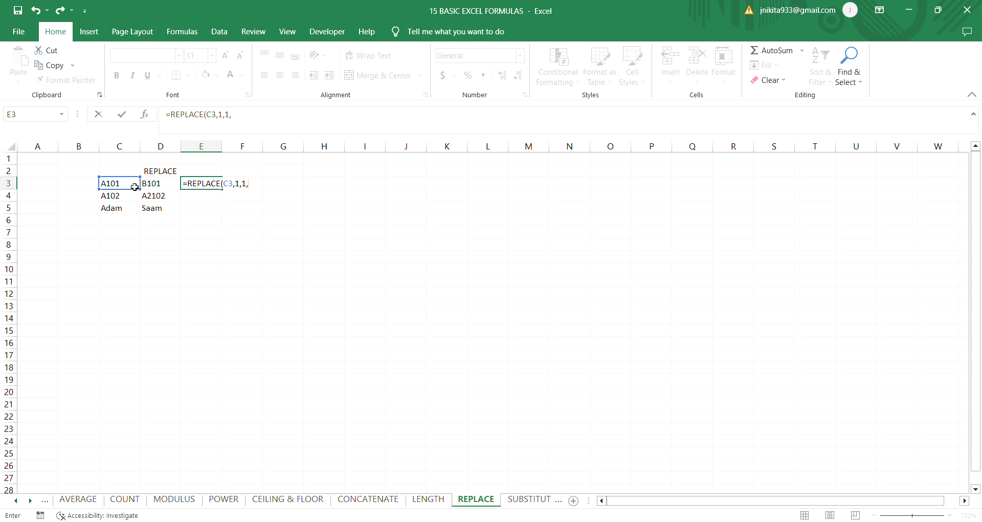
type("\"B\")")
key("Return")
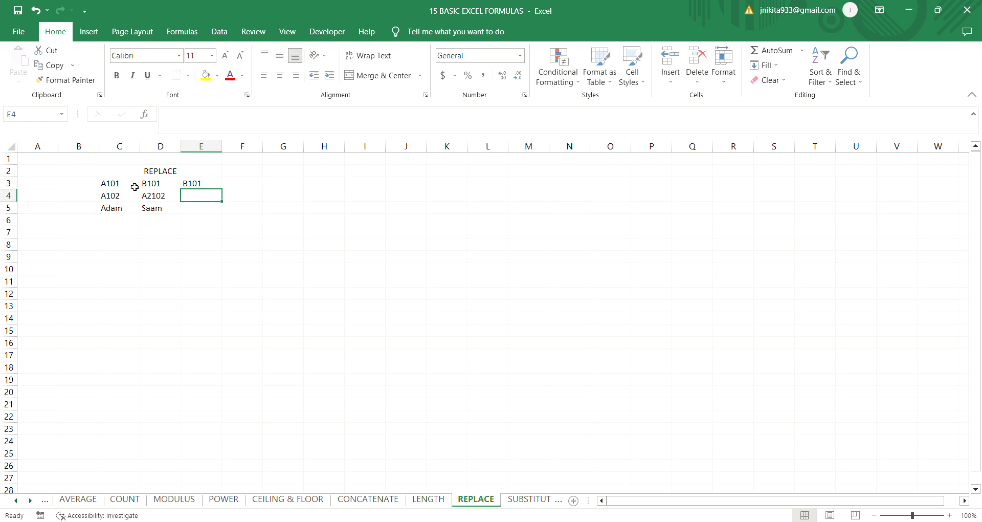
left_click(198, 185)
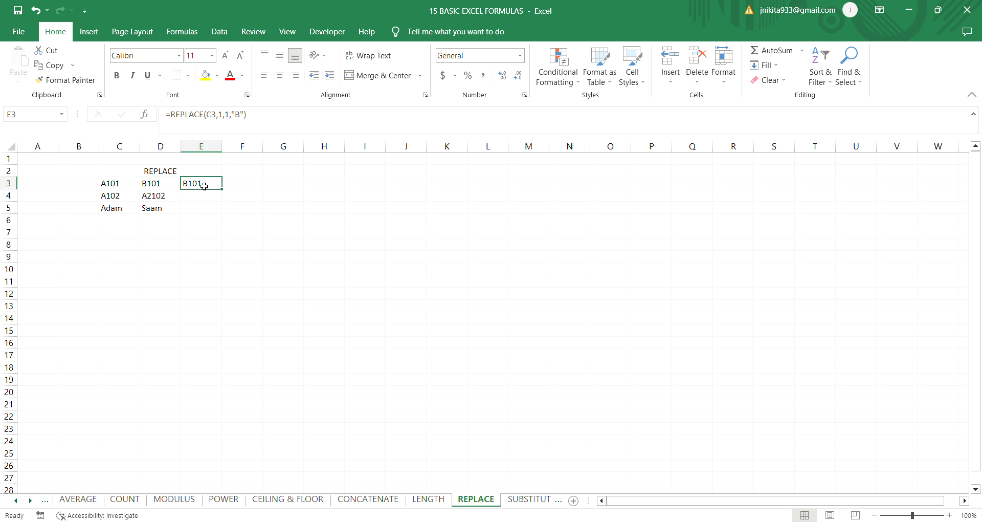
Replace two characters of the D4 code, starting at the second, by entering =REPLACE(D4,2,2,"22") in cell E4
left_click(208, 201)
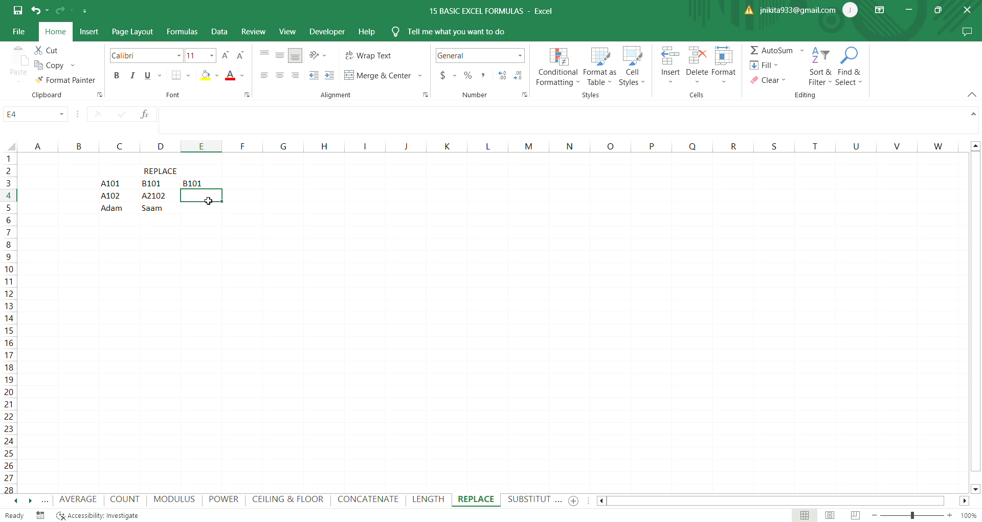
type("=REP")
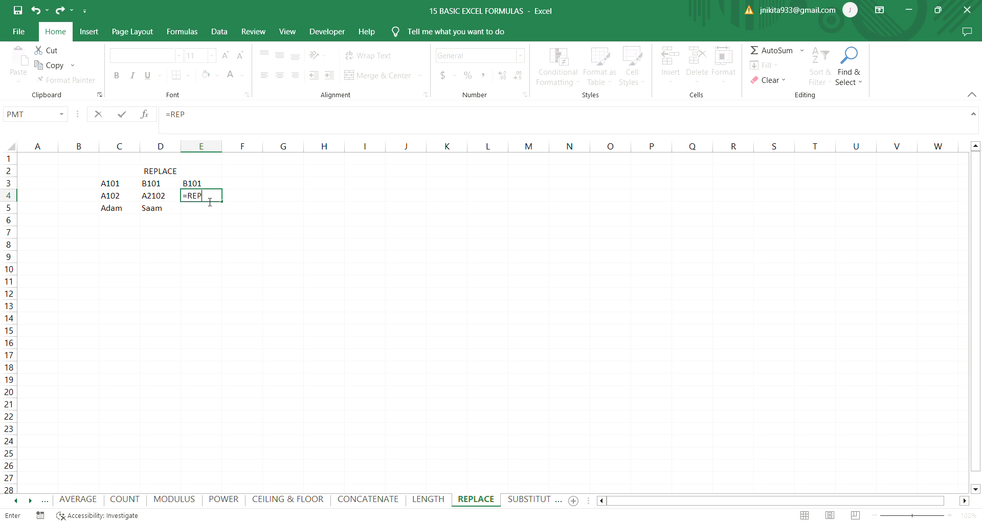
type("LACE(")
left_click(165, 202)
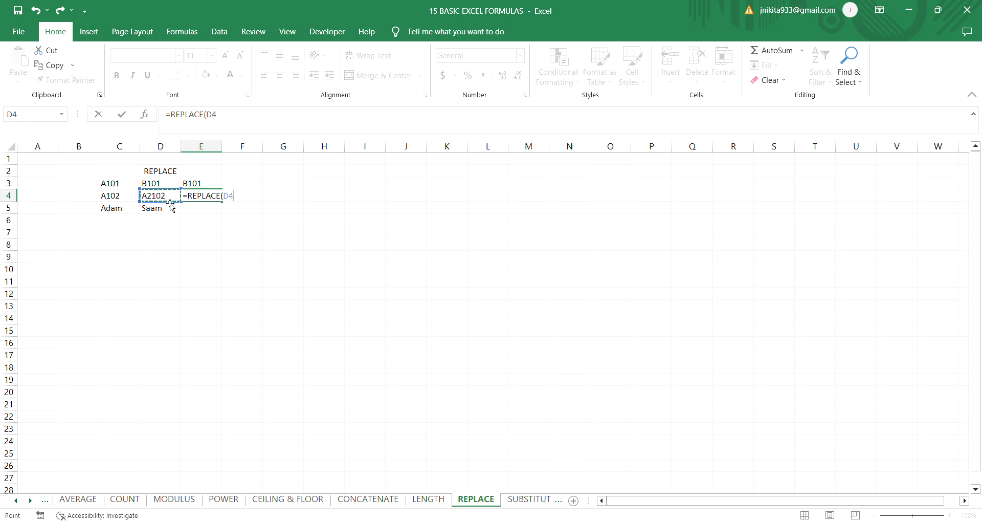
type(",")
type("2")
type(",2")
type(",\"22")
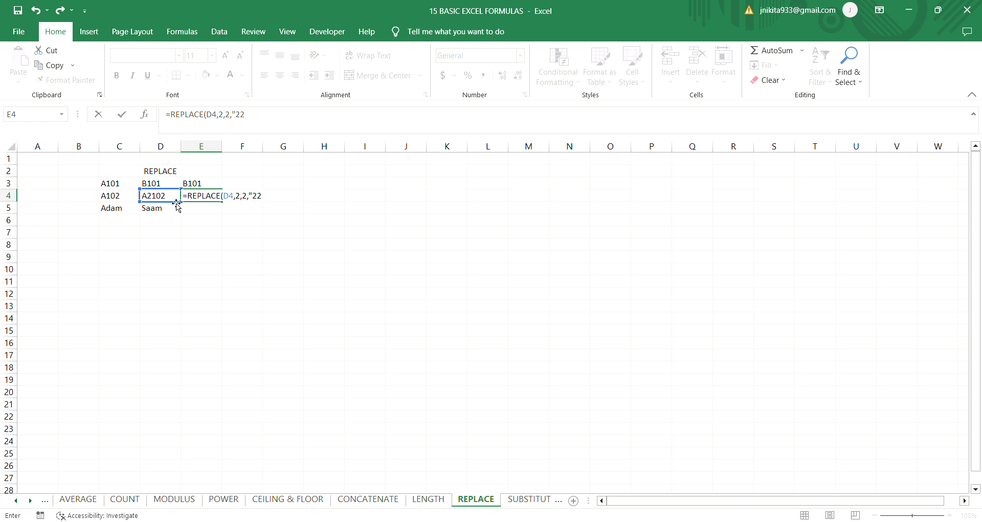
type("\")")
key("Return")
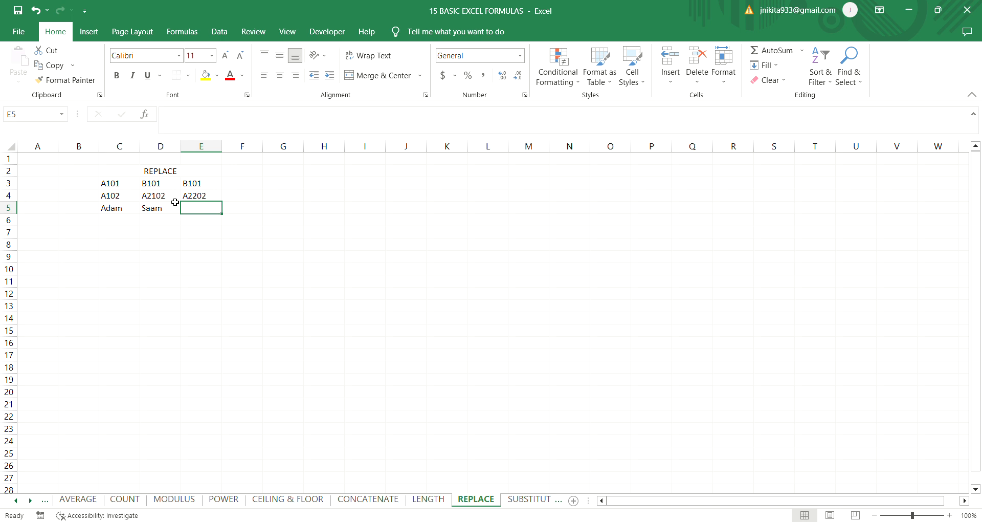
left_click(257, 237)
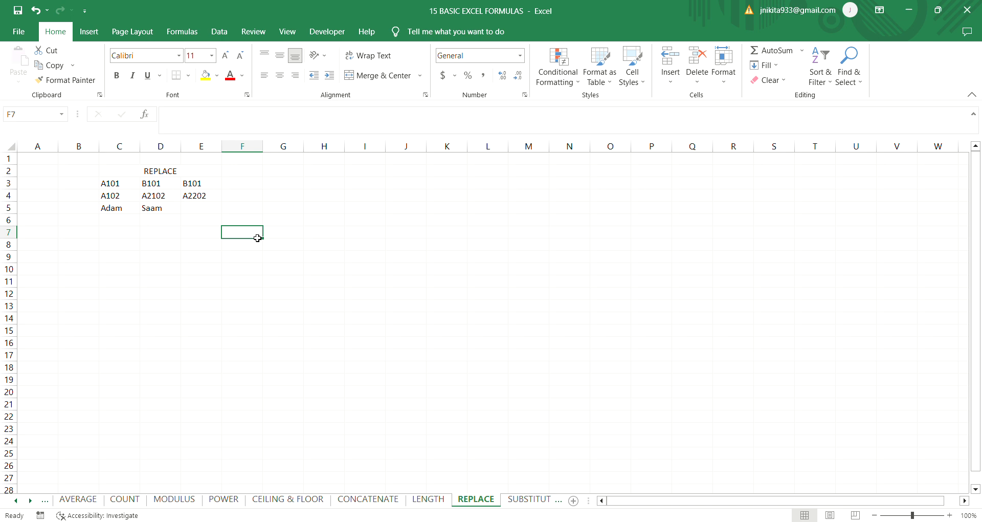
Open the SUBSTITUTE sheet and examine the source text in B2 and the existing SUBSTITUTE formula in C2
left_click(31, 500)
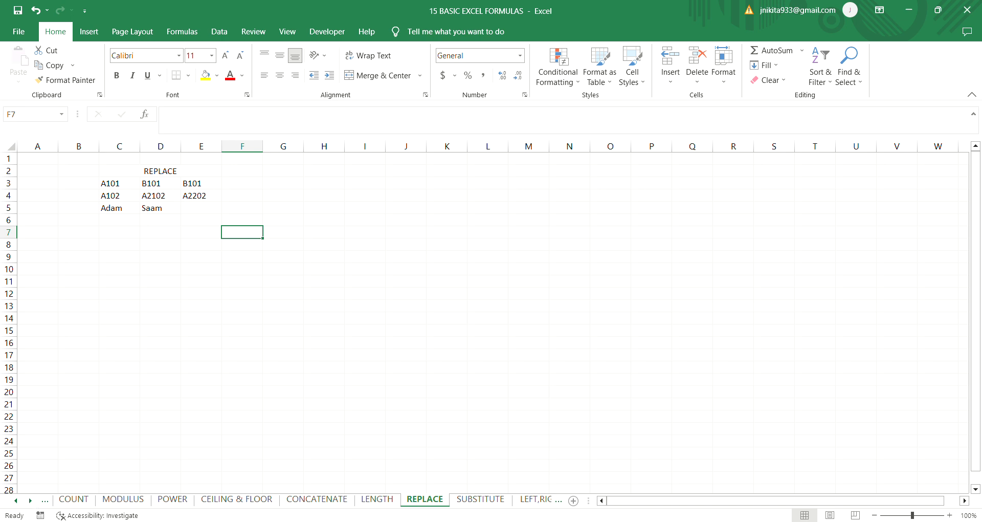
left_click(483, 501)
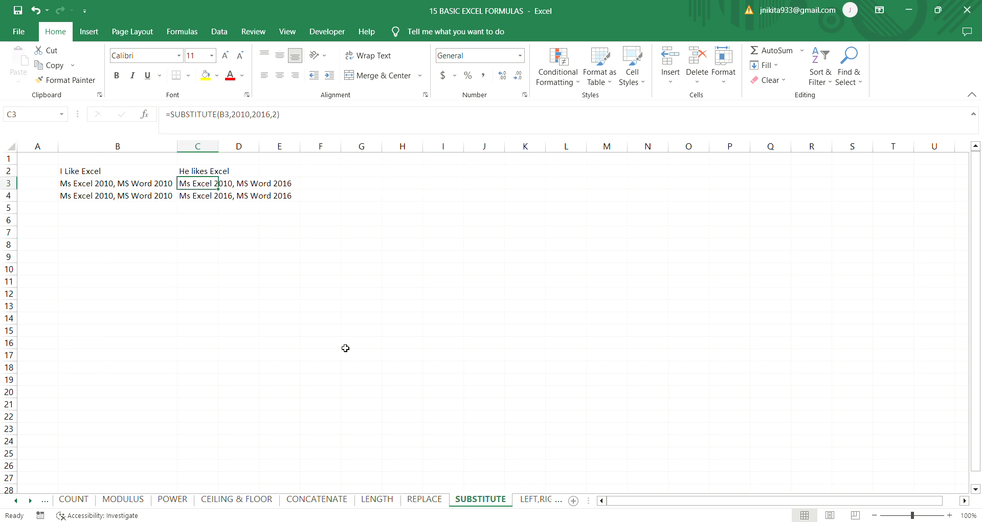
left_click(425, 500)
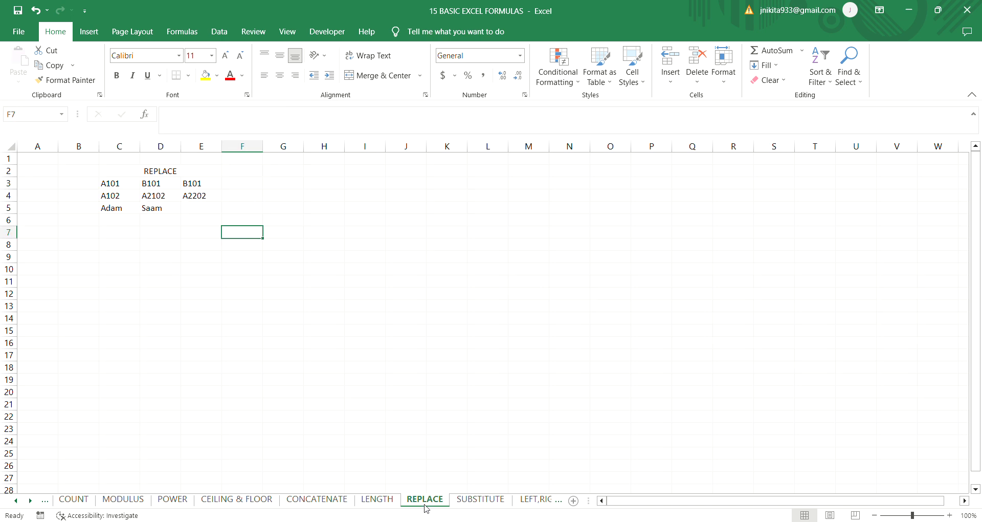
left_click(499, 500)
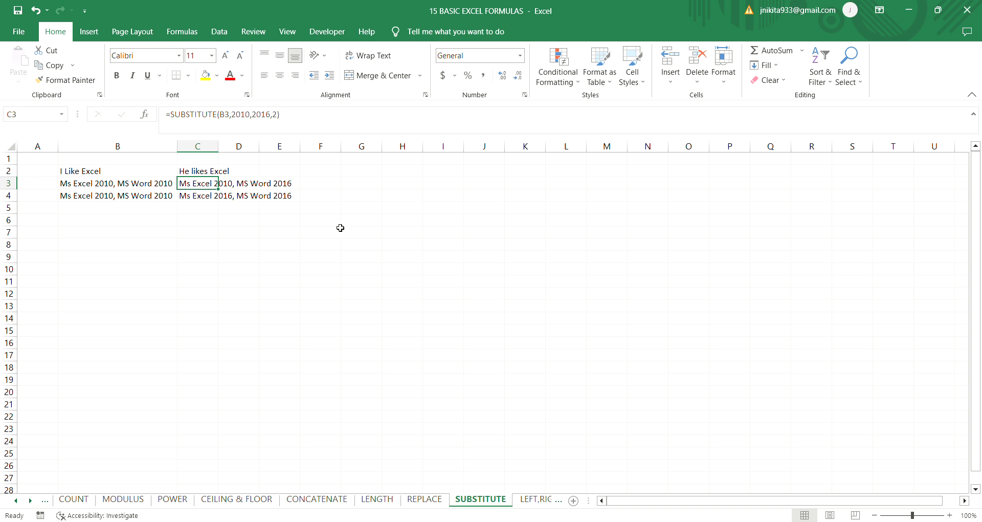
left_click(191, 230)
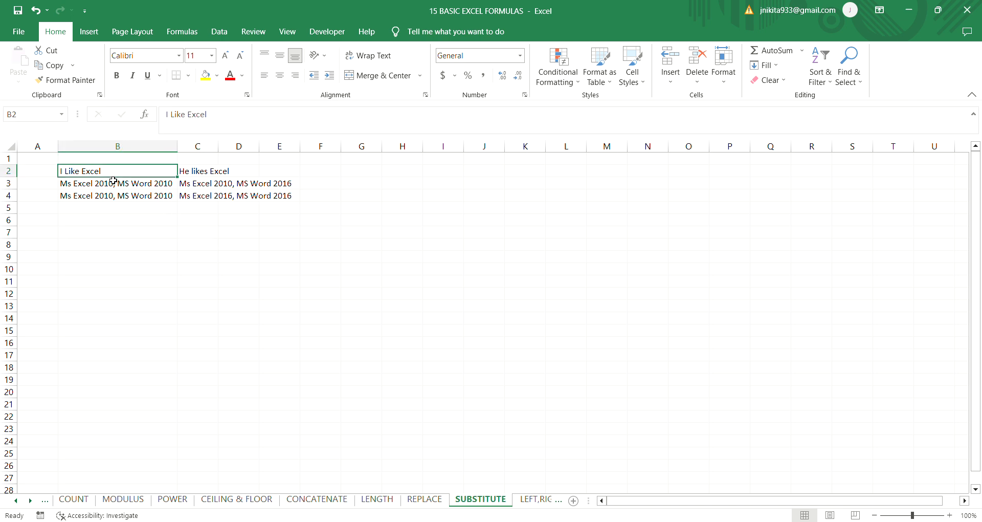
left_click(113, 174)
left_click(198, 172)
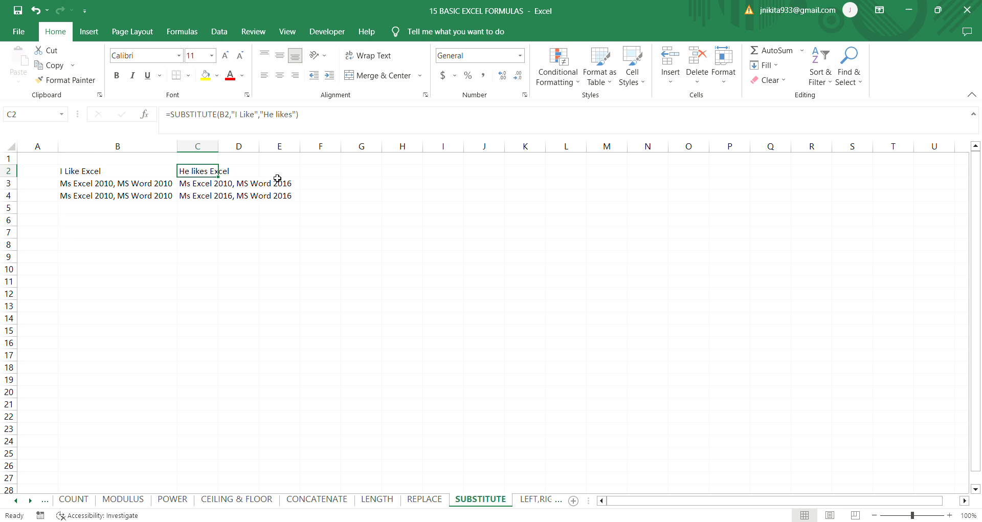
Enter =SUBSTITUTE(B2,"I like","Helikes") in cell F2 to swap the opening words of the sentence in B2
left_click(334, 173)
type("=")
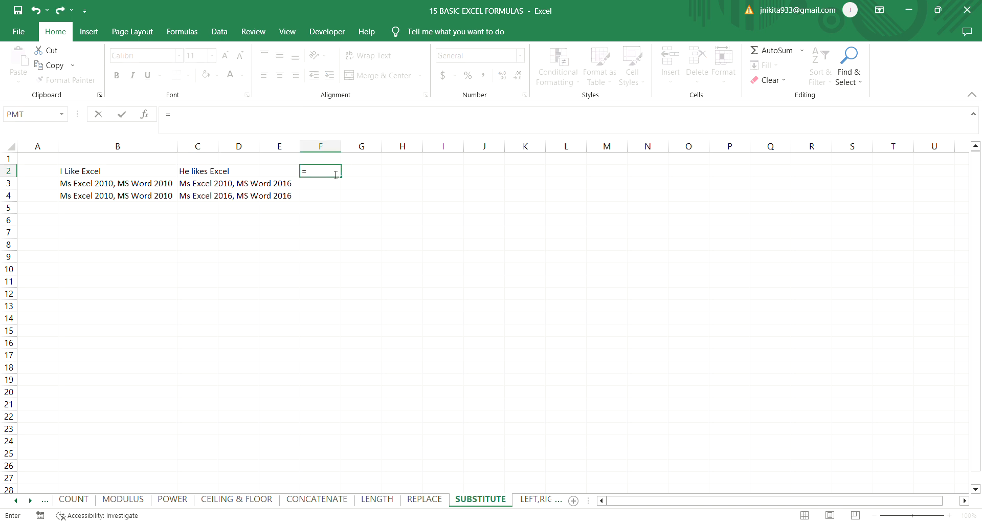
type("SUBSTITUTE(")
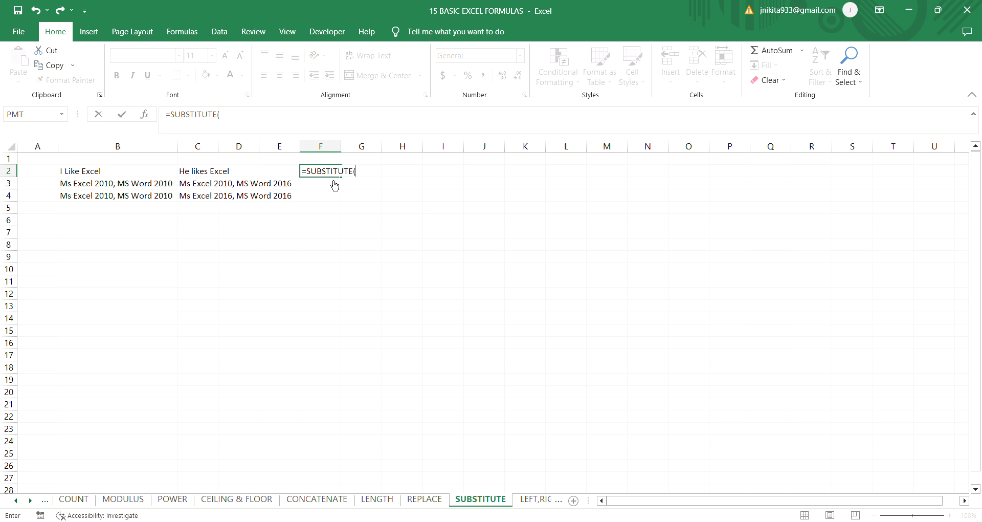
left_click(123, 175)
type(",")
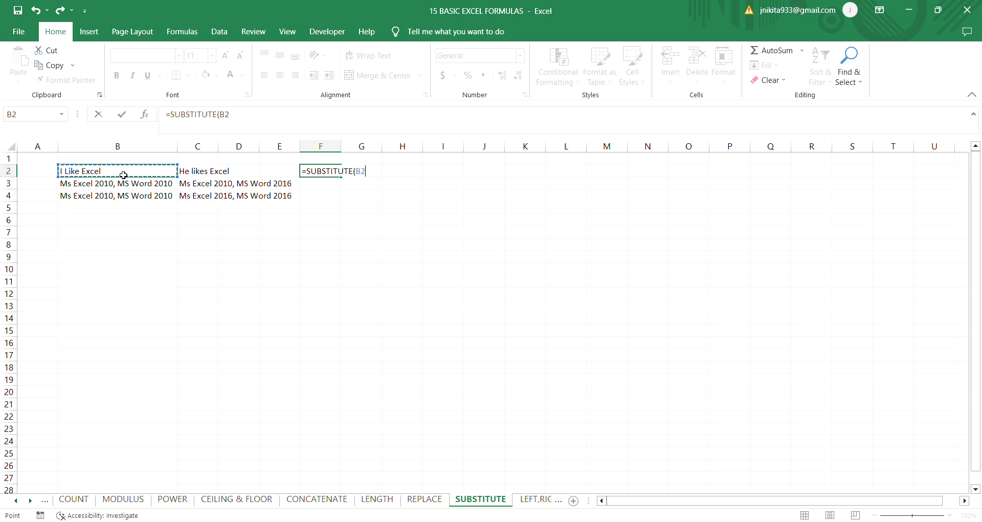
type("\"")
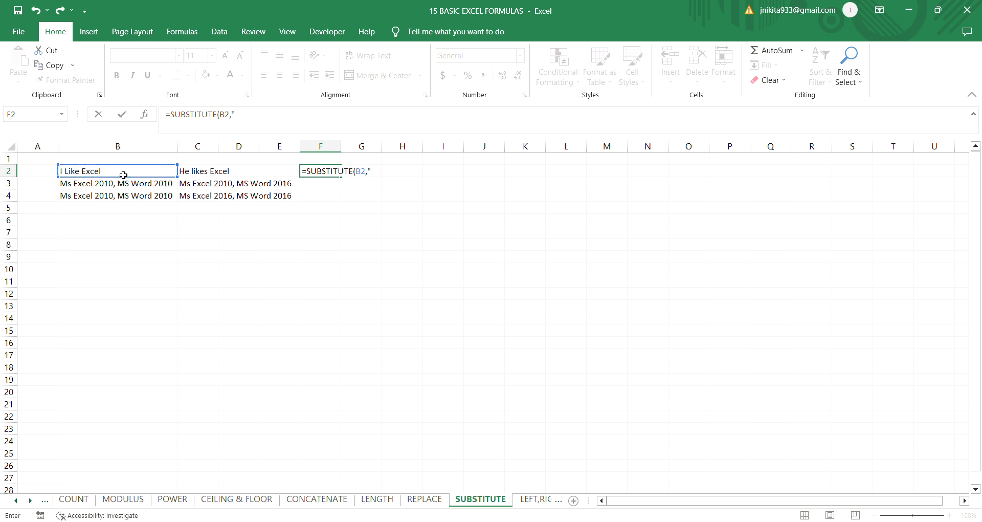
type("I like\",He likes")
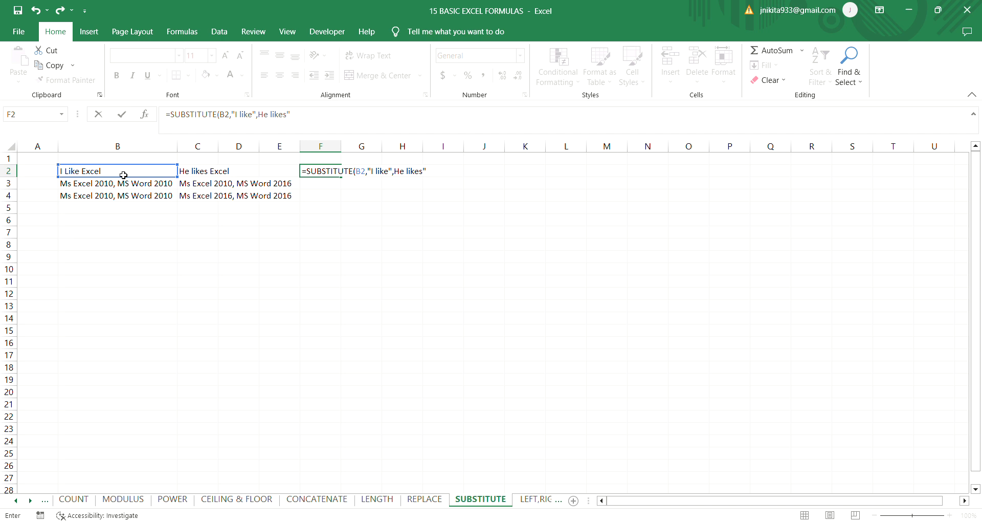
type("\")")
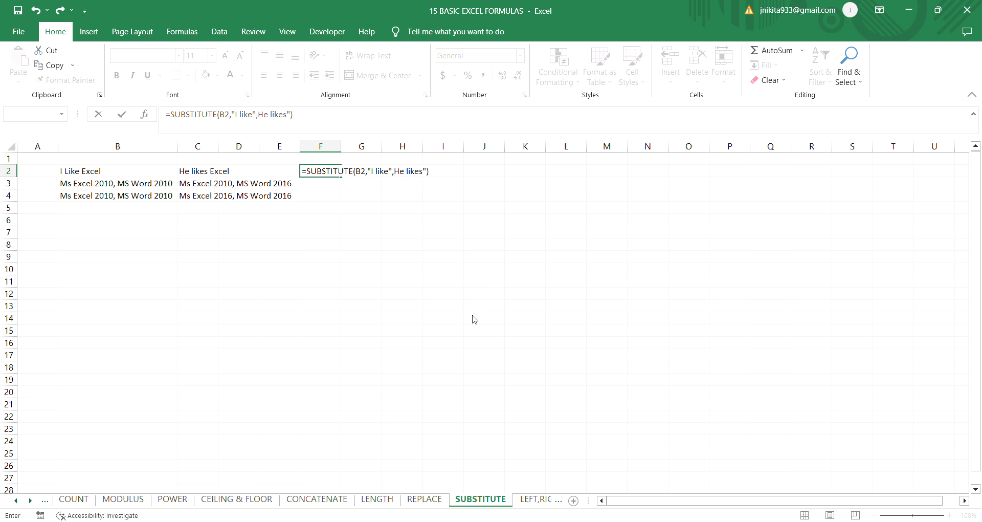
key("Return")
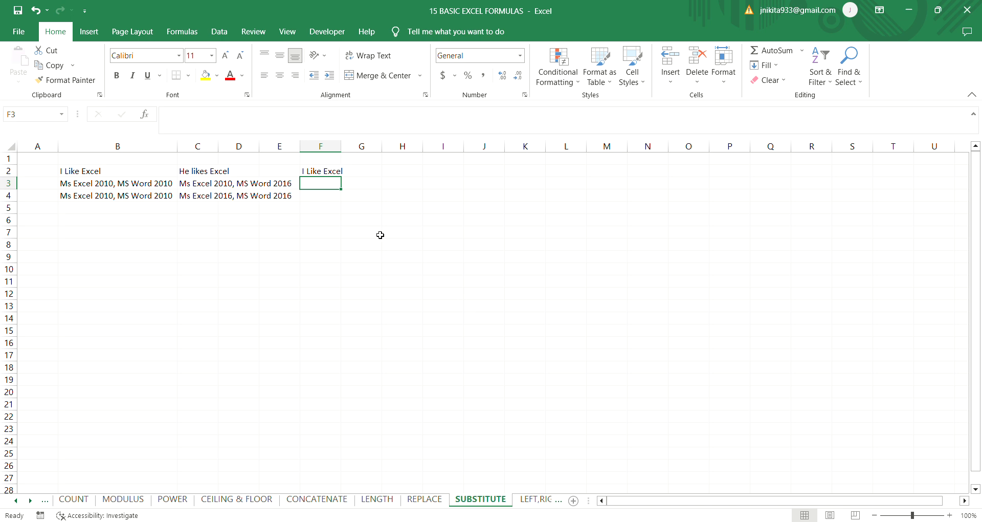
Compare the formulas in C2 and F2, and correct the text to find in F2 to "I Like" with a capital L
left_click(216, 171)
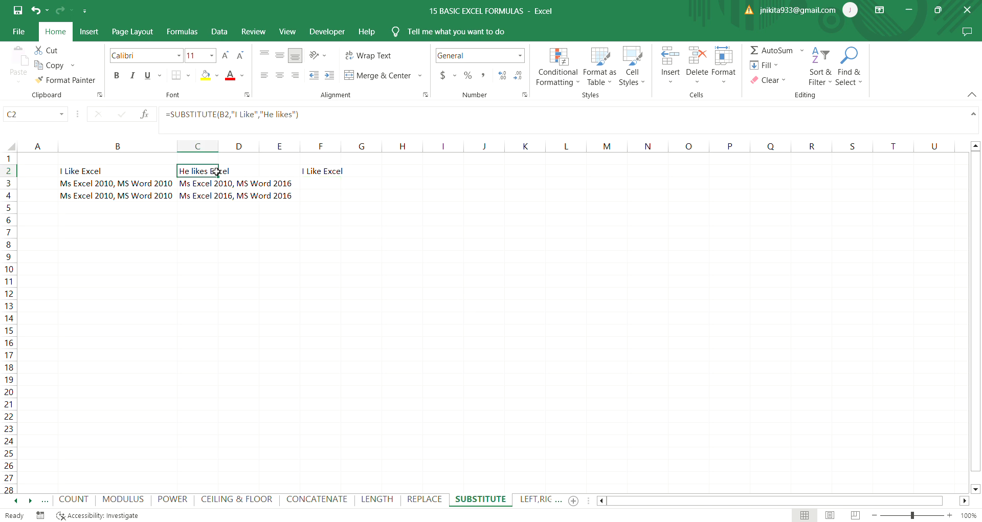
left_click(312, 175)
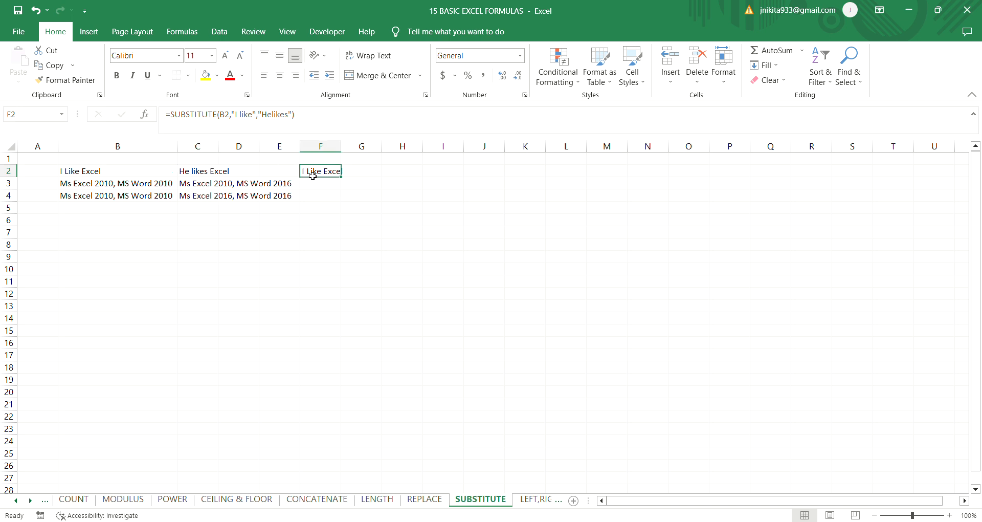
left_click(201, 176)
left_click(324, 173)
left_click(206, 172)
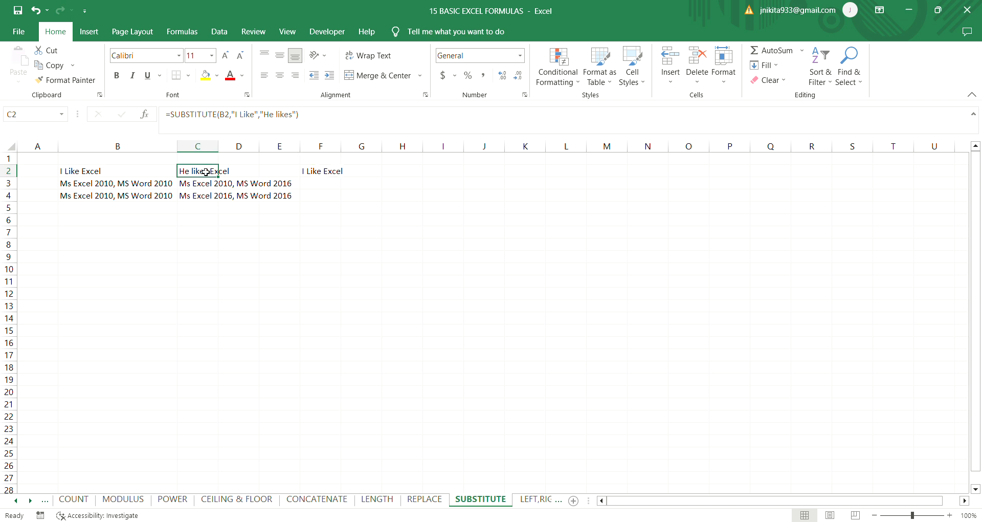
double_click(320, 175)
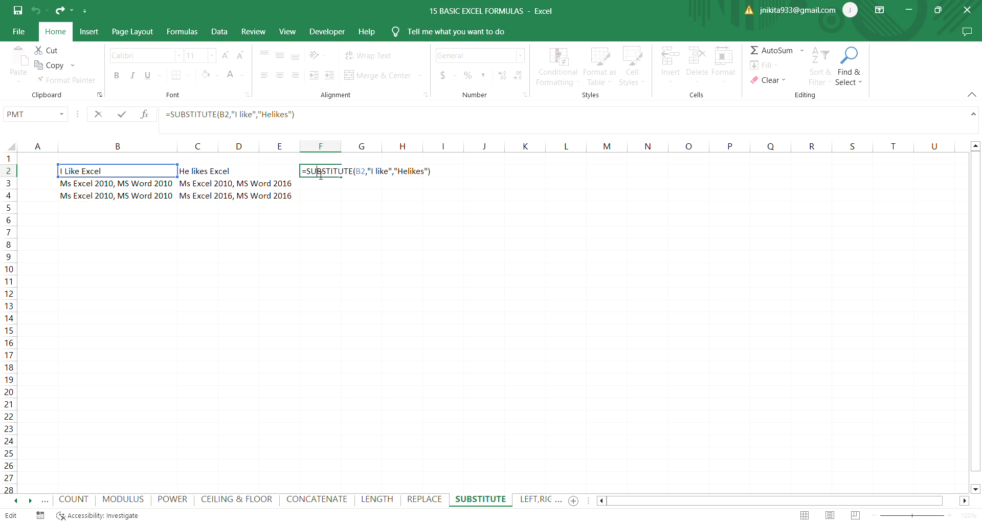
left_click(382, 176)
key("Left")
key("Left")
key("BackSpace")
type("L")
key("Return")
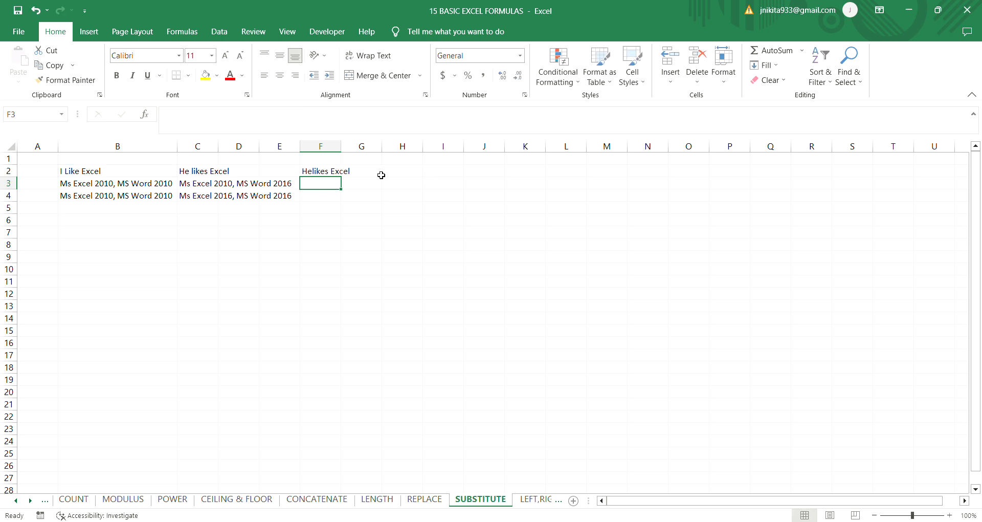
Examine the arguments of the SUBSTITUTE formula in F2 and of the one in C2
double_click(320, 172)
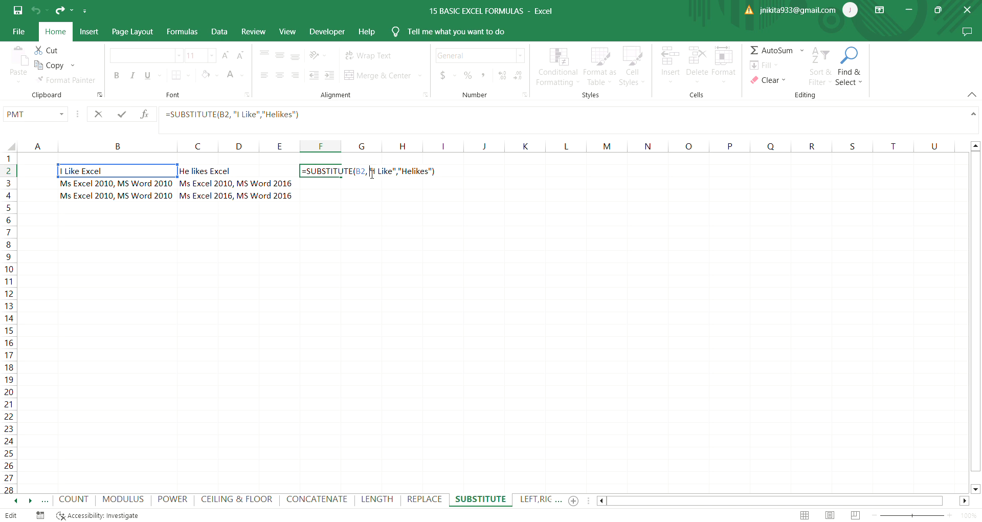
key("Return")
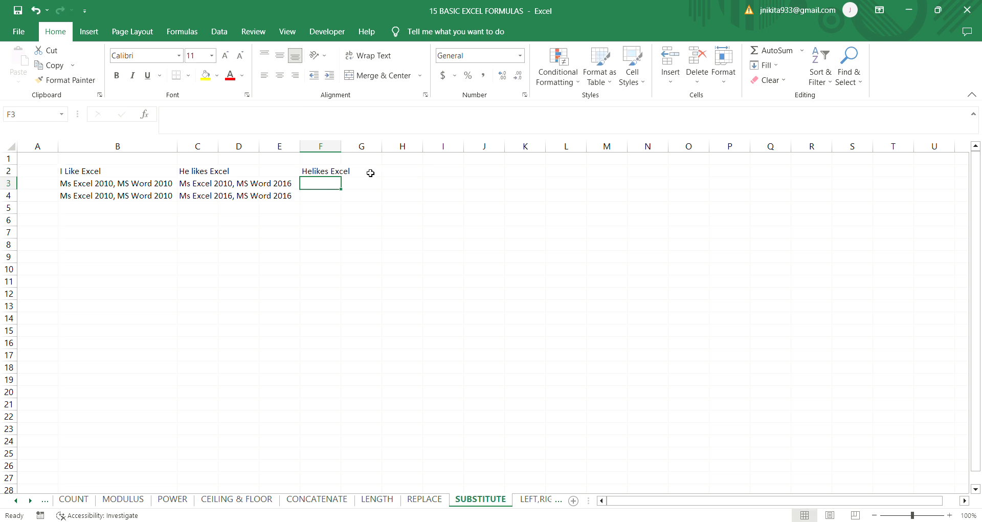
left_click(337, 175)
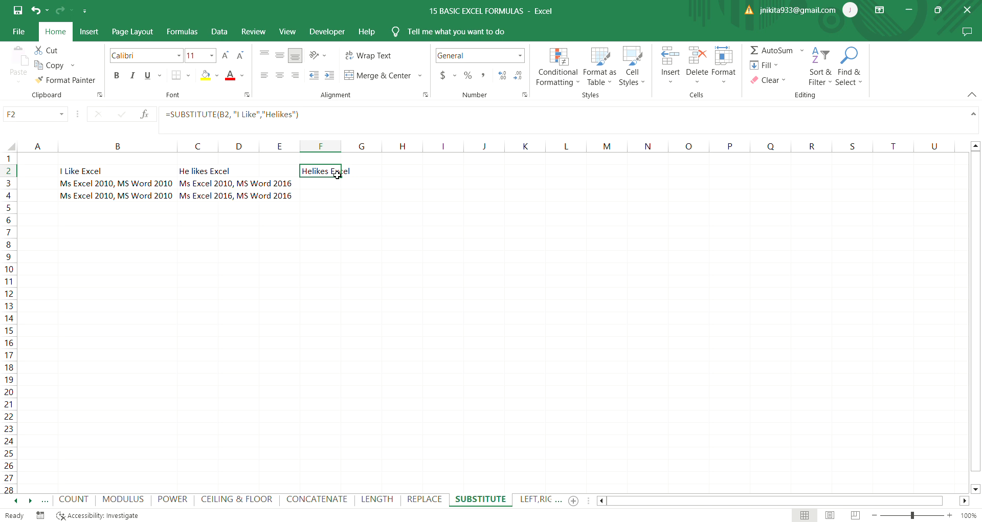
left_click(217, 175)
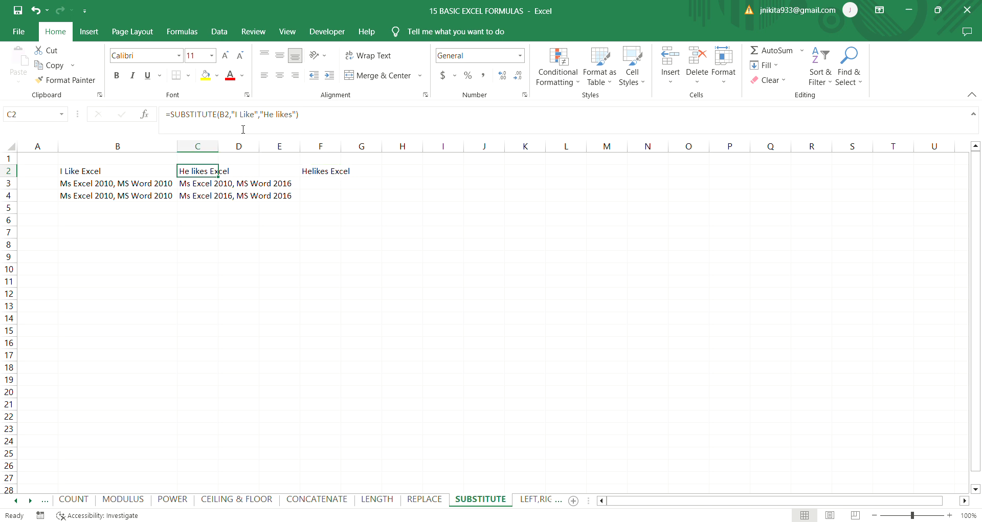
double_click(201, 176)
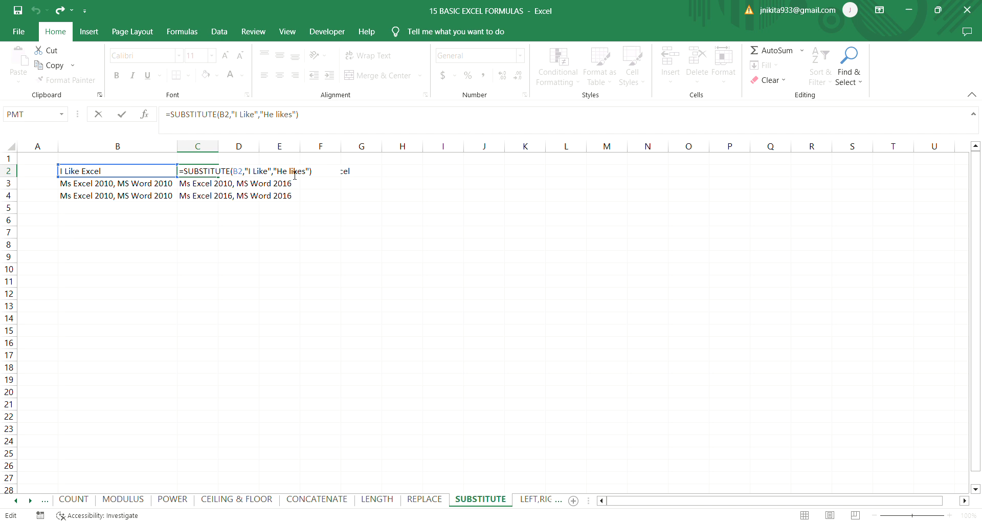
key("Return")
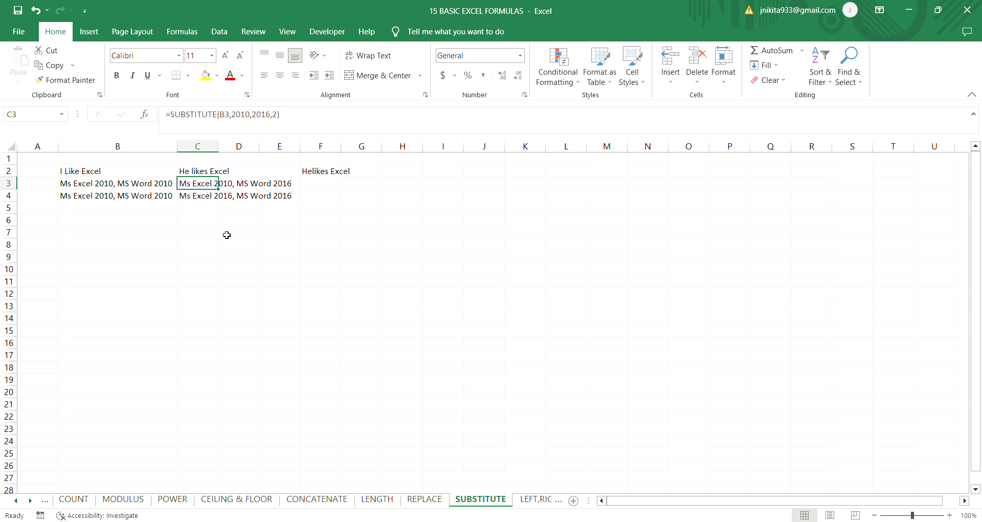
left_click(266, 257)
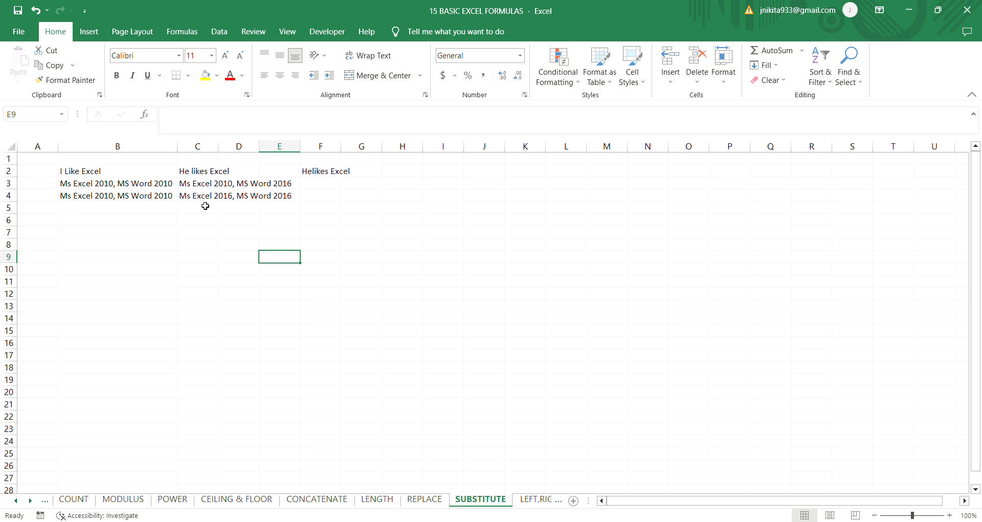
On the LEFT,RIGHT &MID sheet, extract the first five characters of B3 by entering =LEFT(B3,5) in cell D3
left_click(30, 501)
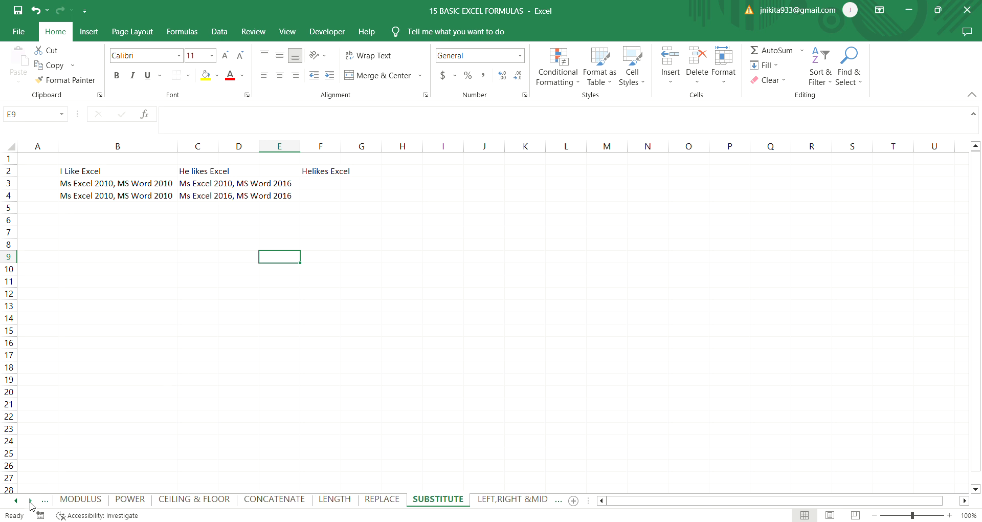
left_click(501, 500)
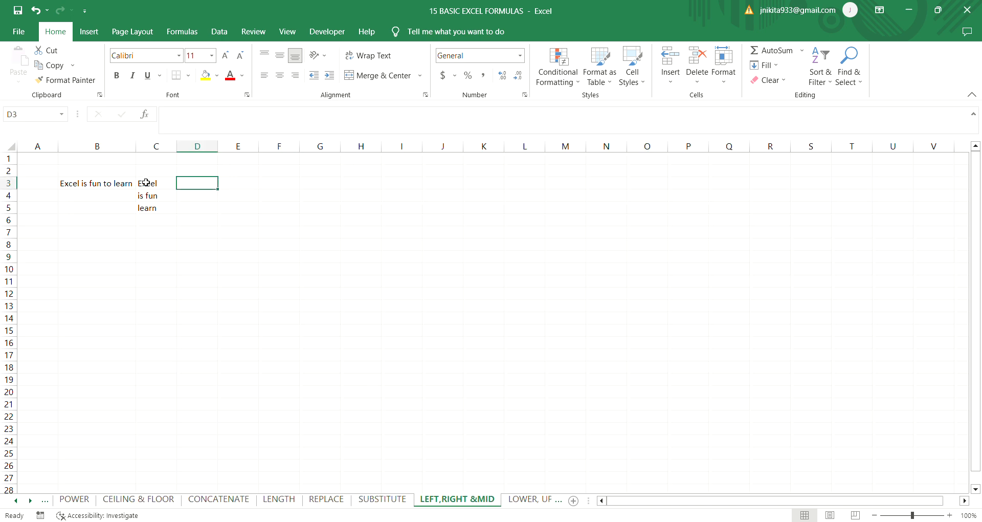
left_click(117, 187)
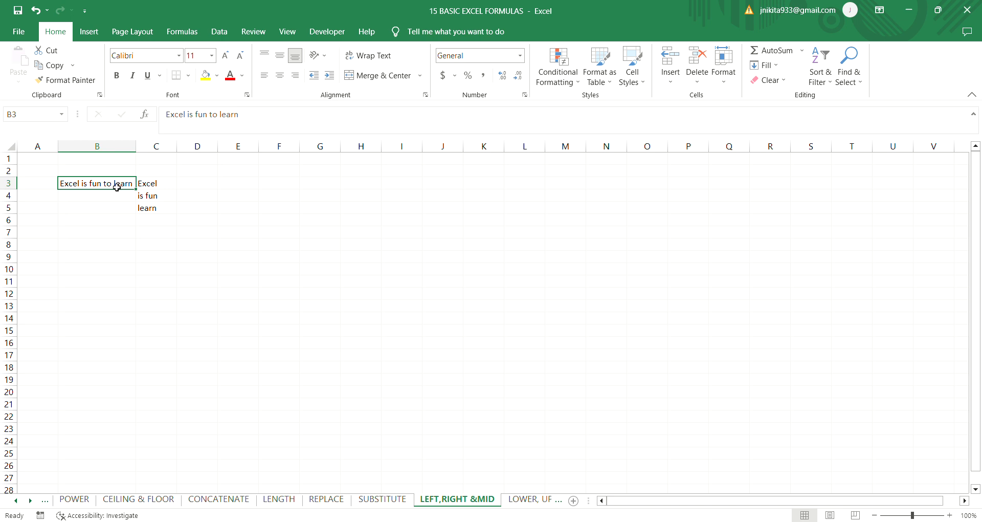
left_click(201, 190)
type("=")
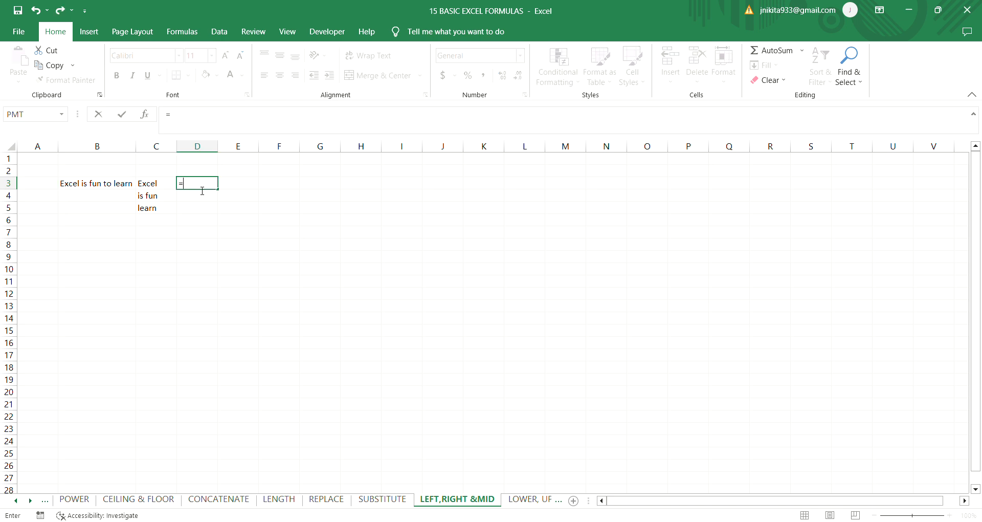
type("LEFT(")
left_click(99, 188)
type(",")
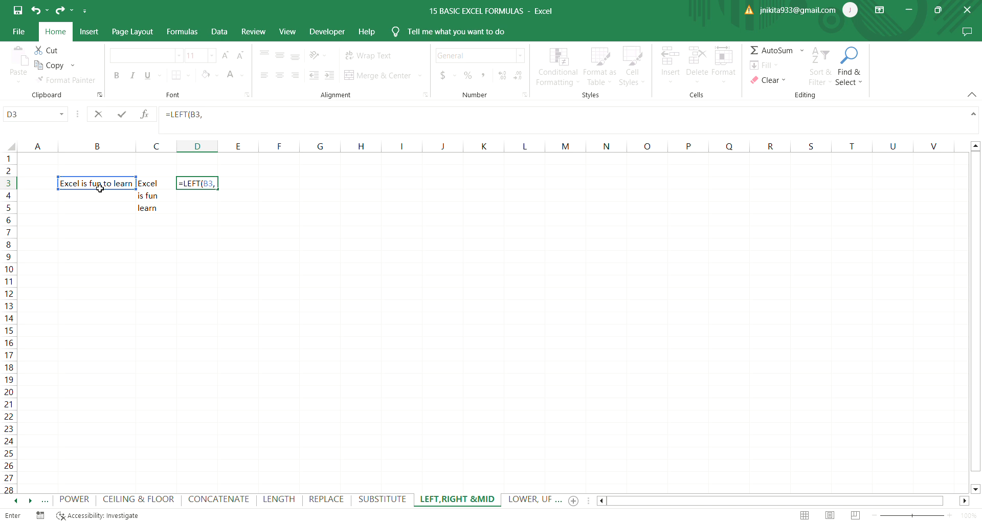
type("5)")
key("Return")
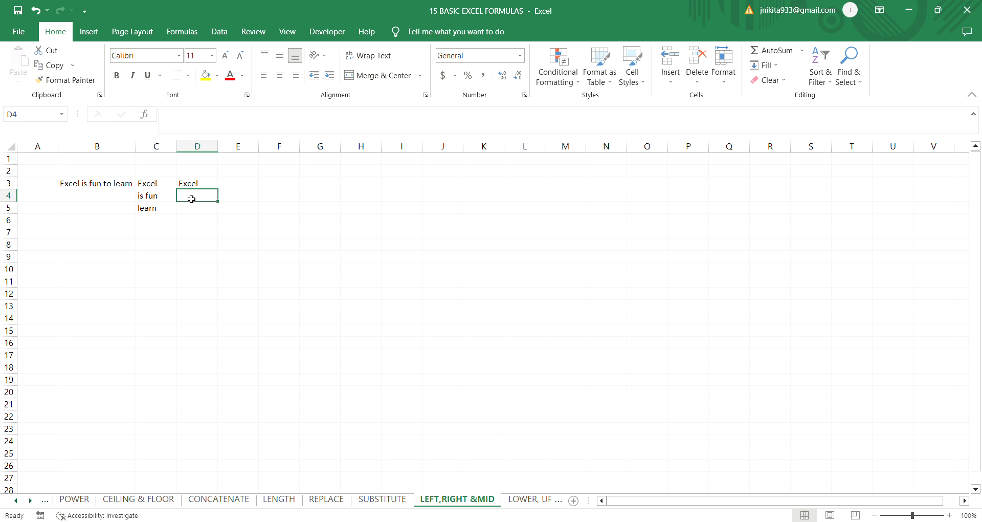
Extract the last five characters of B3 by entering =RIGHT(B3,5) in cell D4
type("=RIGHT")
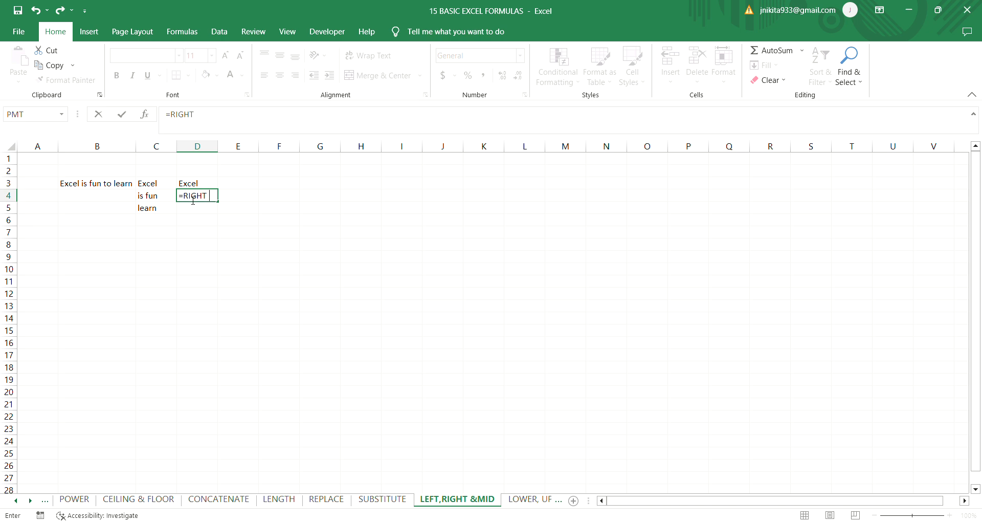
type("(")
left_click(123, 187)
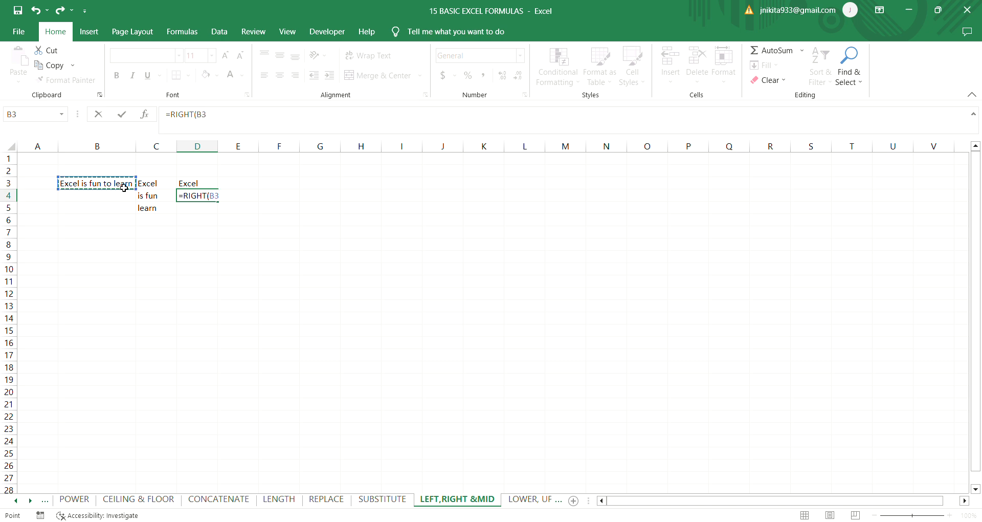
type(",5)")
key("Return")
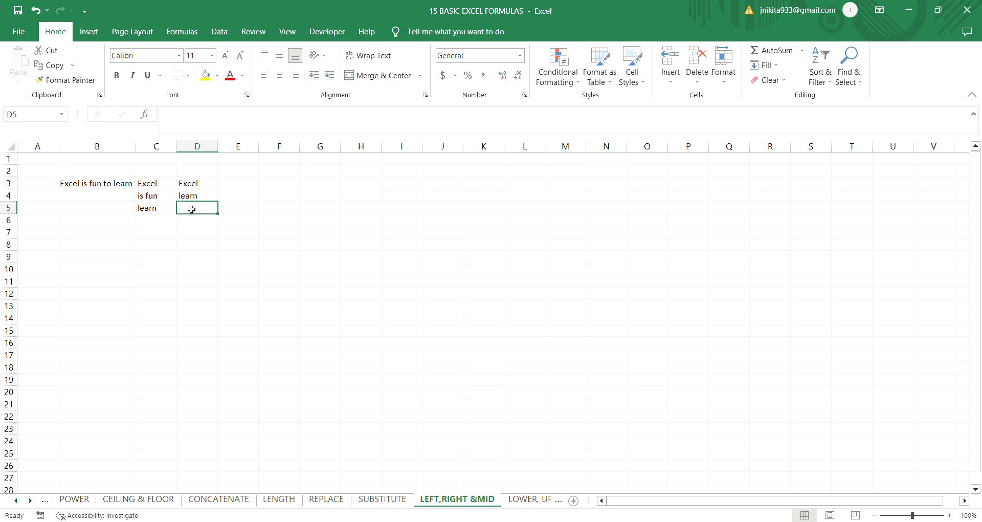
Extract two characters of B3, starting at the seventh, by entering =MID(B3,7,2) in cell D5, and check the formula
type("=")
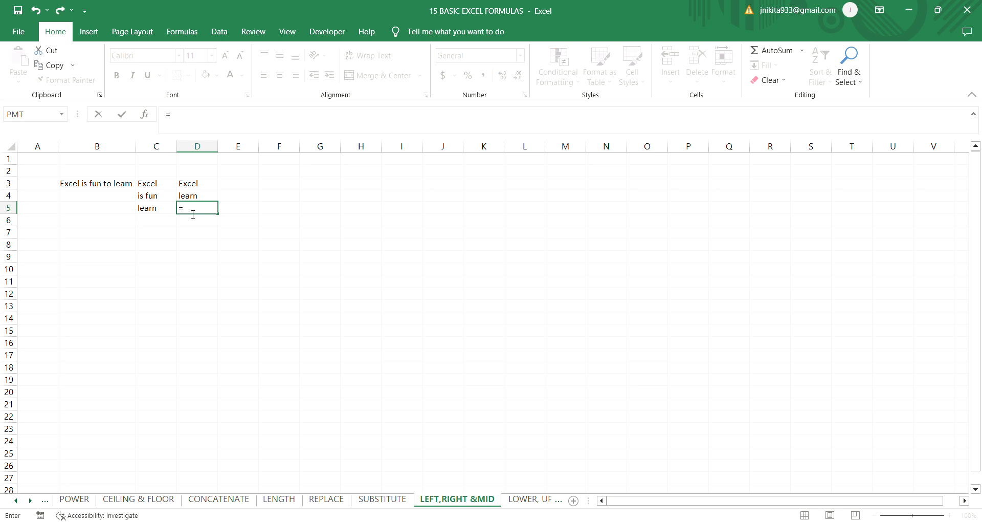
type("MID(")
left_click(109, 186)
type(",7,2)")
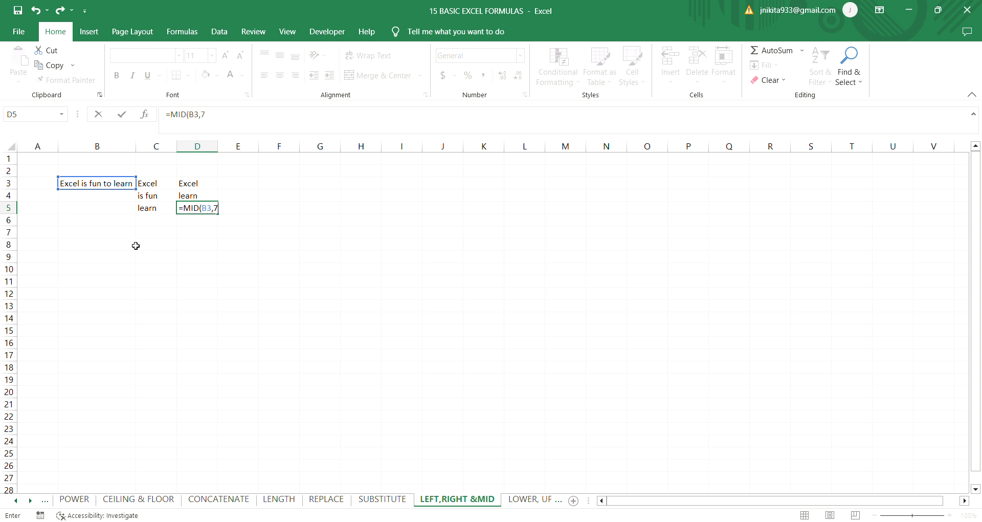
type(",")
type("2)")
key("Return")
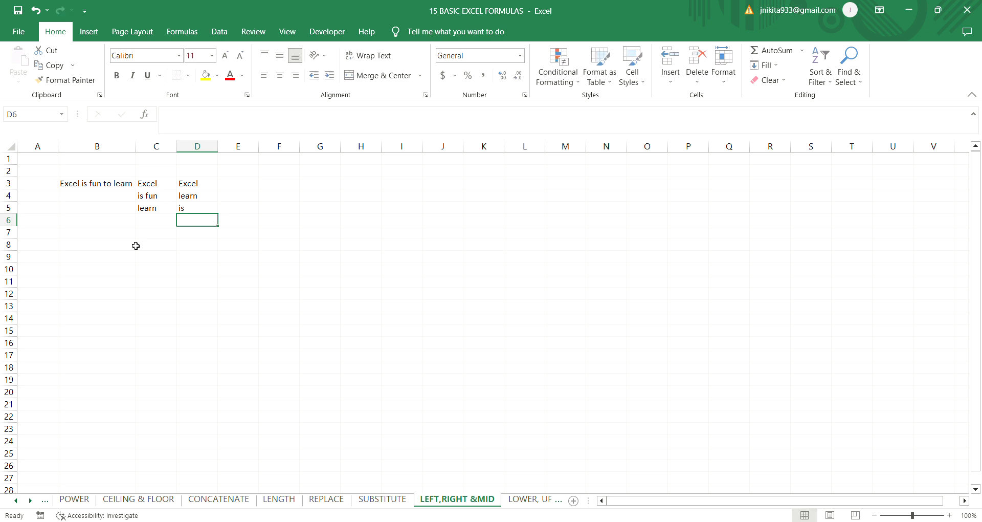
left_click(192, 208)
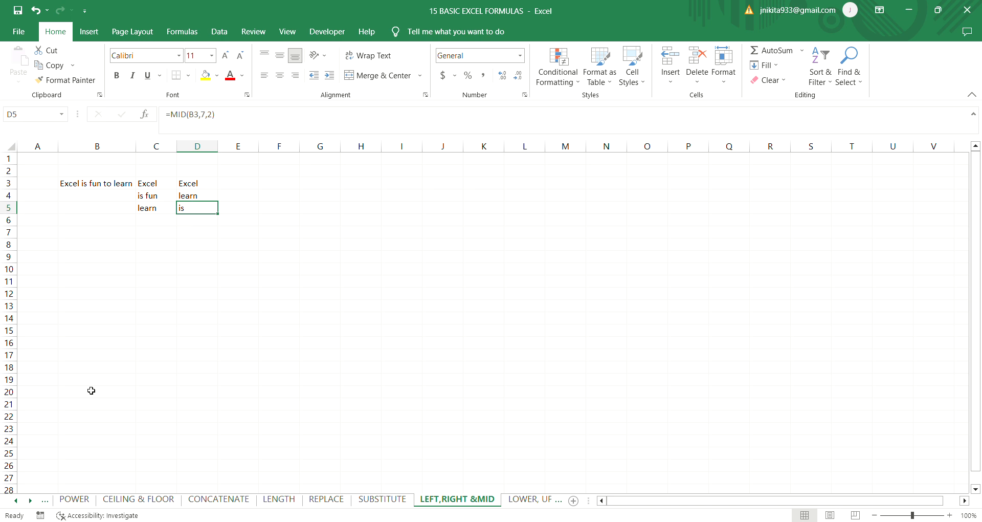
On the LOWER, UPPER & PROPER sheet, convert the B4 word to capitals with =UPPER(B4) in cell B7, and compare it with the source
left_click(31, 501)
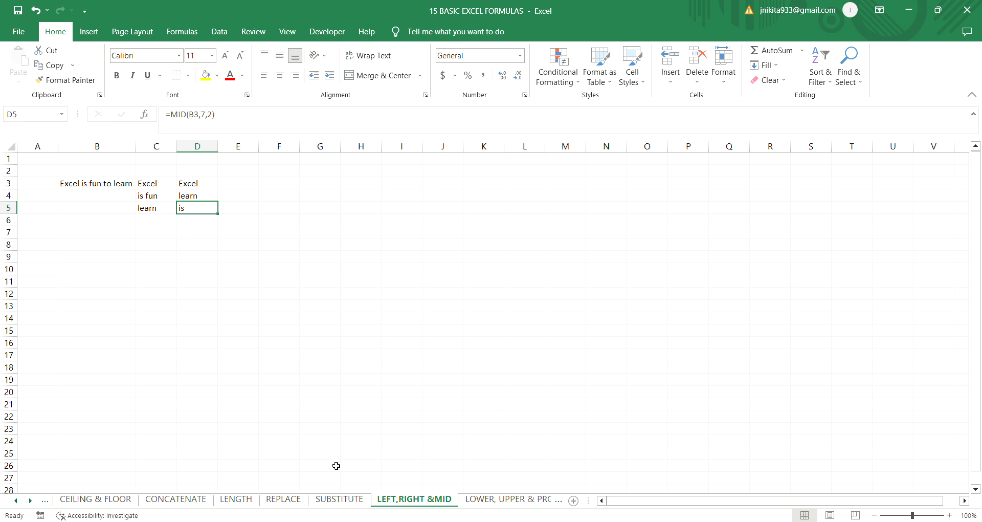
left_click(491, 499)
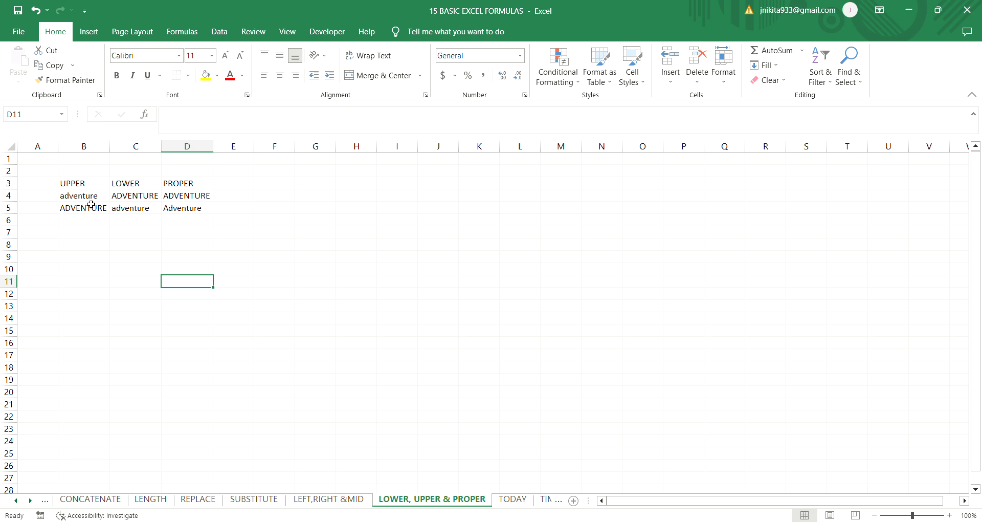
left_click(86, 233)
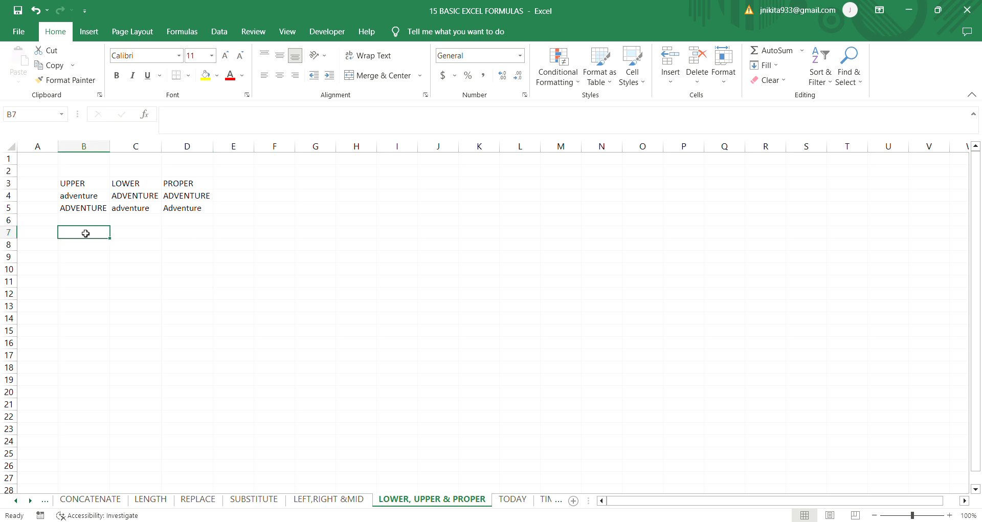
type("=")
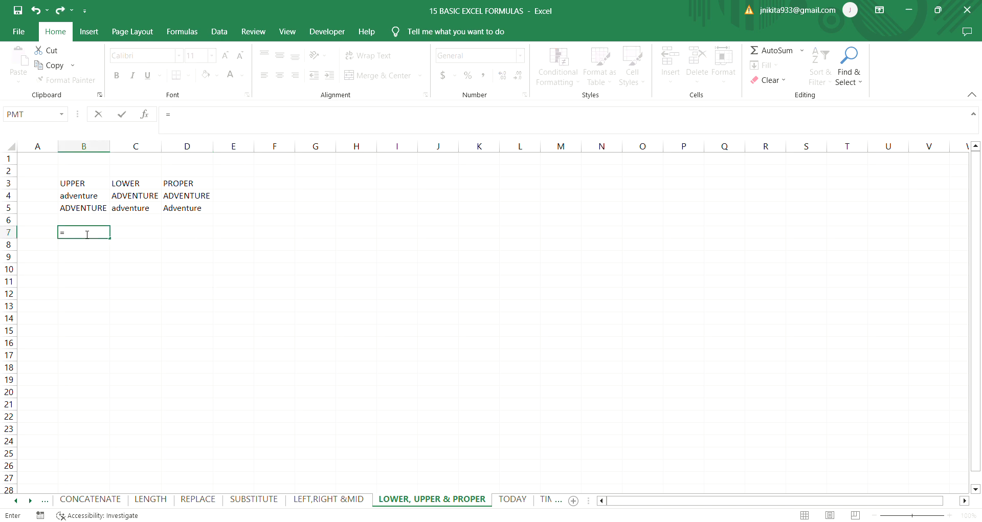
type("UPPER(")
left_click(88, 199)
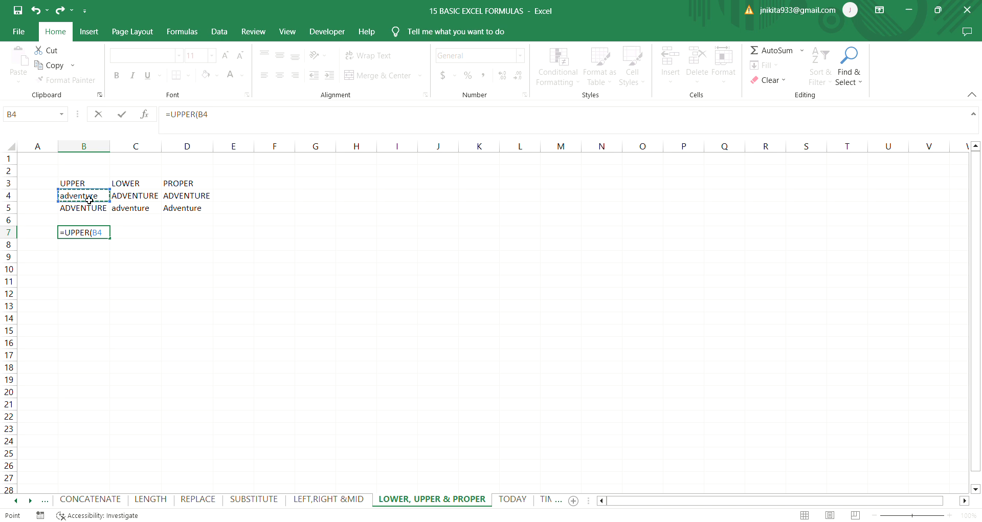
type(")")
key("Return")
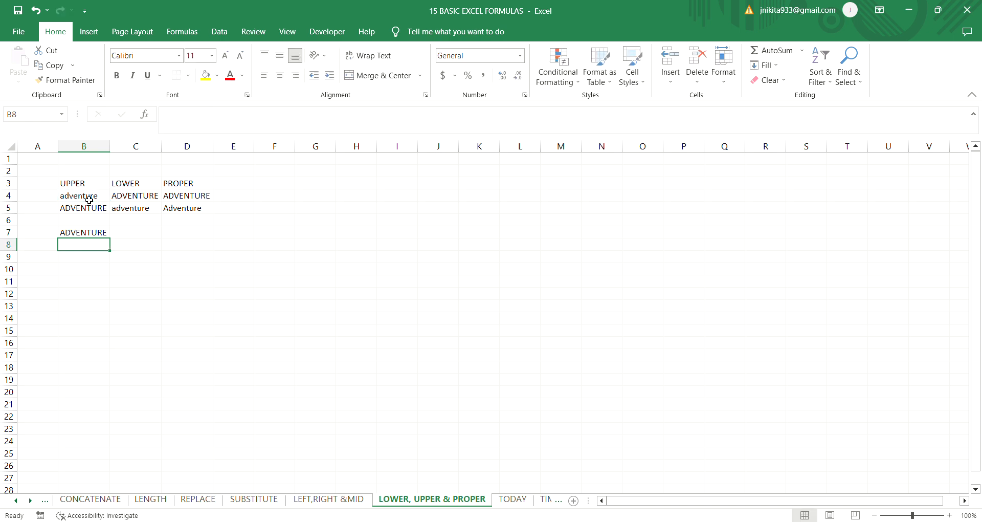
left_click(88, 200)
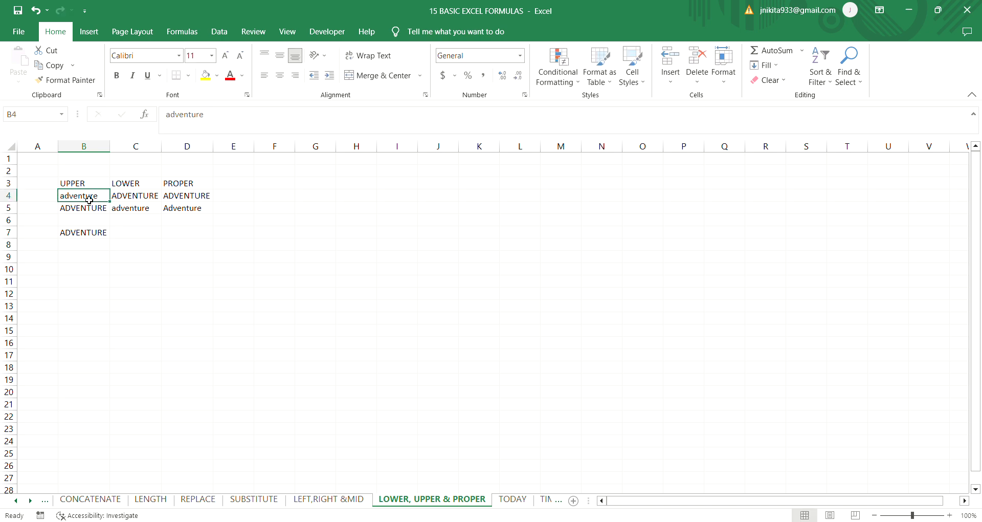
left_click(86, 235)
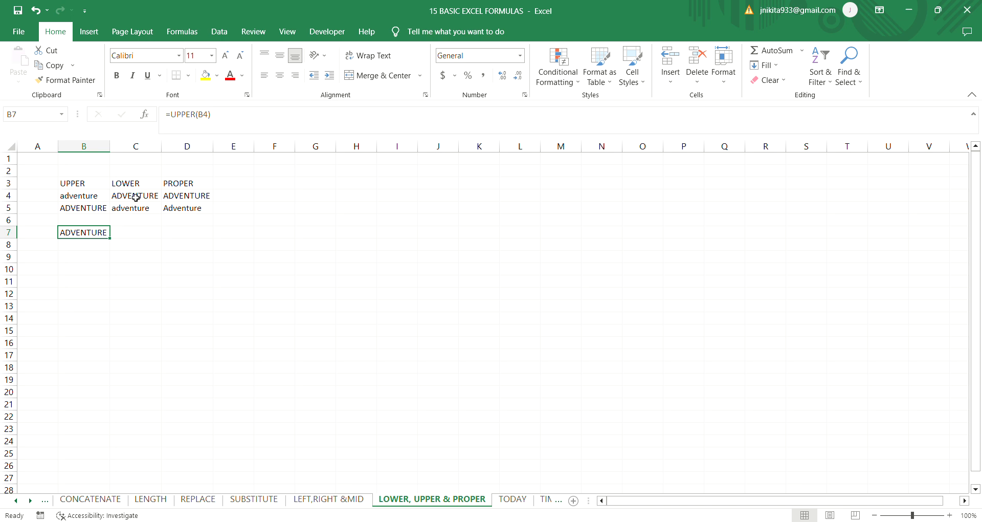
Convert the C4 word to lowercase by entering =LOWER(C4) in cell C7
left_click(137, 235)
type("=")
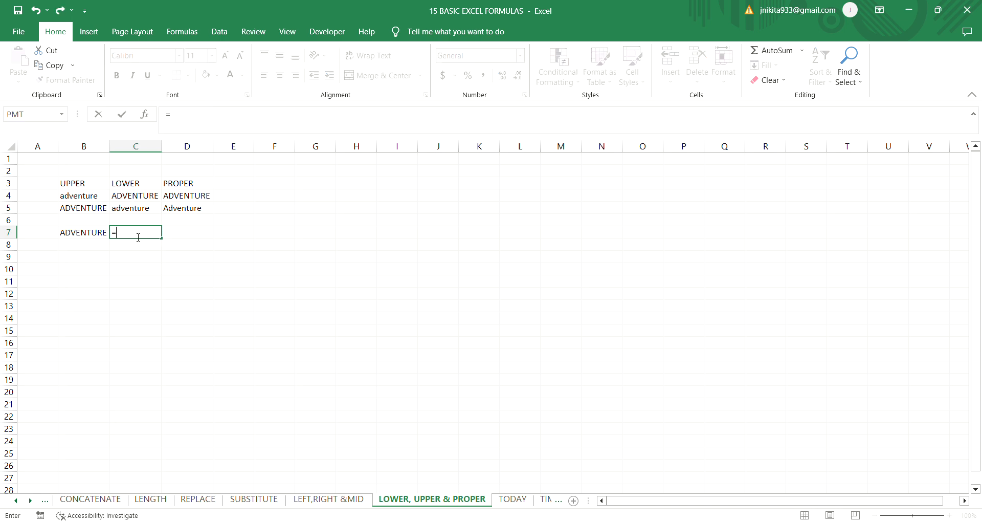
type("LOWER(")
left_click(140, 199)
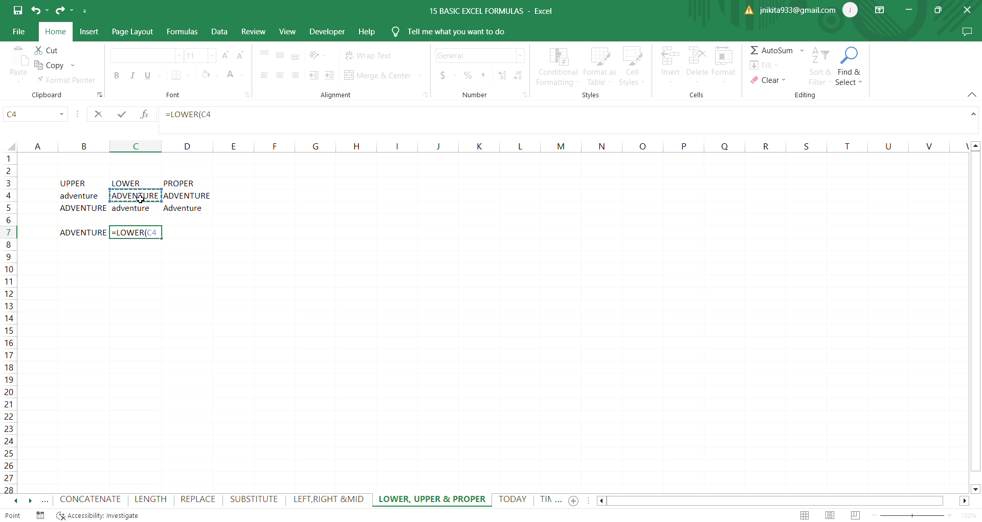
type(")")
key("Return")
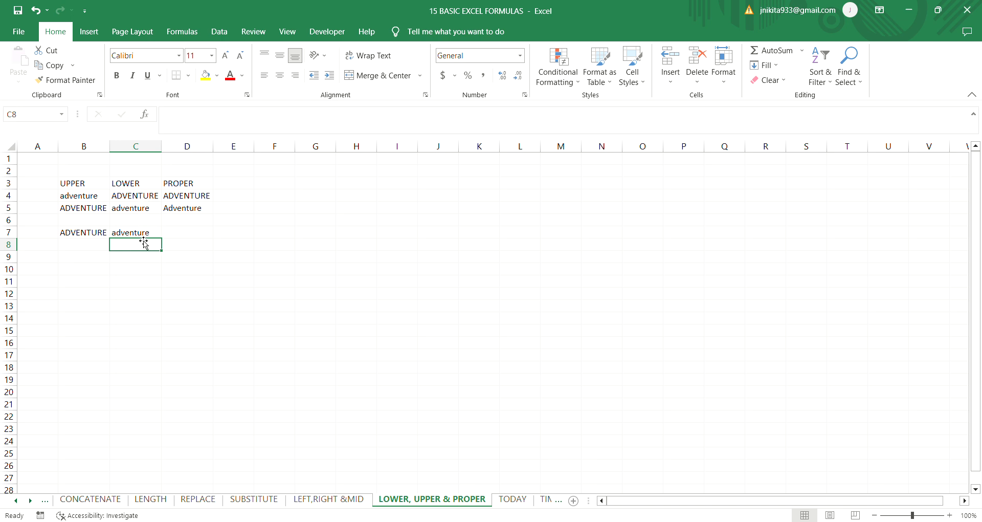
Convert the D4 word to proper case by entering =PROPER(D4) in cell D7
left_click(183, 233)
type("=")
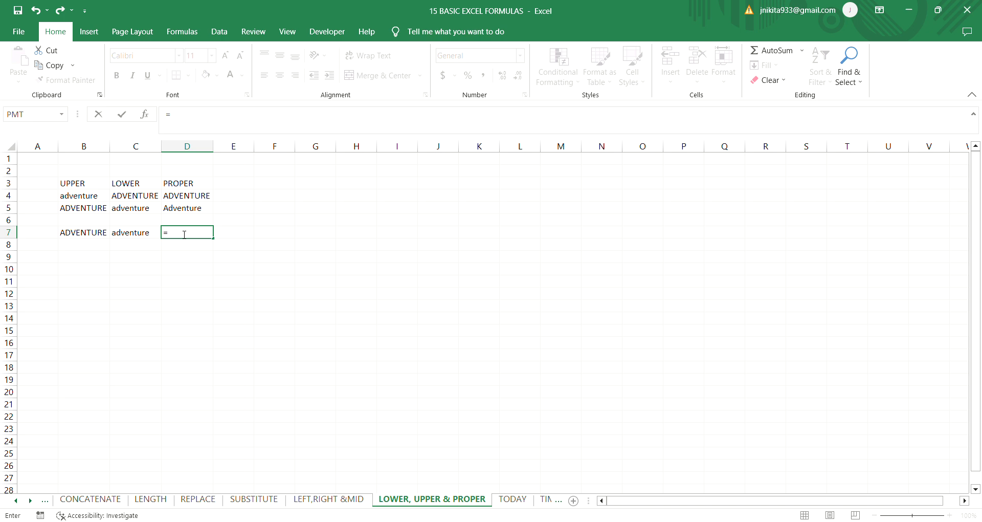
type("PROPER(")
left_click(187, 199)
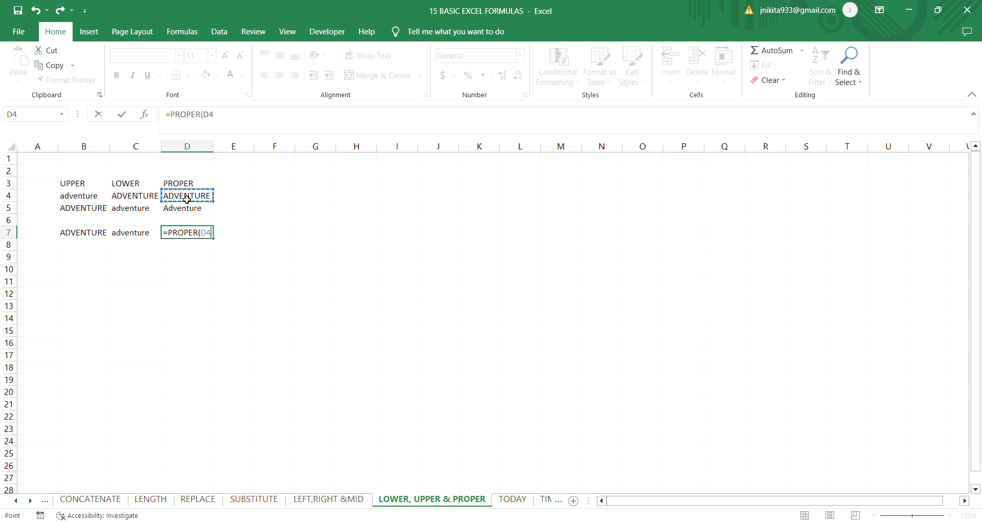
type(")")
key("Return")
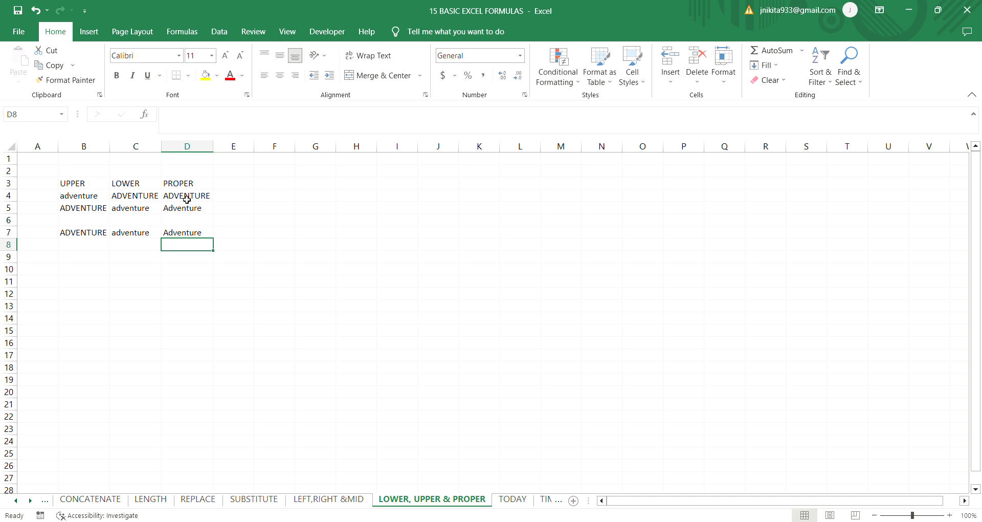
On the TODAY sheet, check the existing date formula in C2 and return the current date by entering =TODAY() in cell E2
left_click(31, 501)
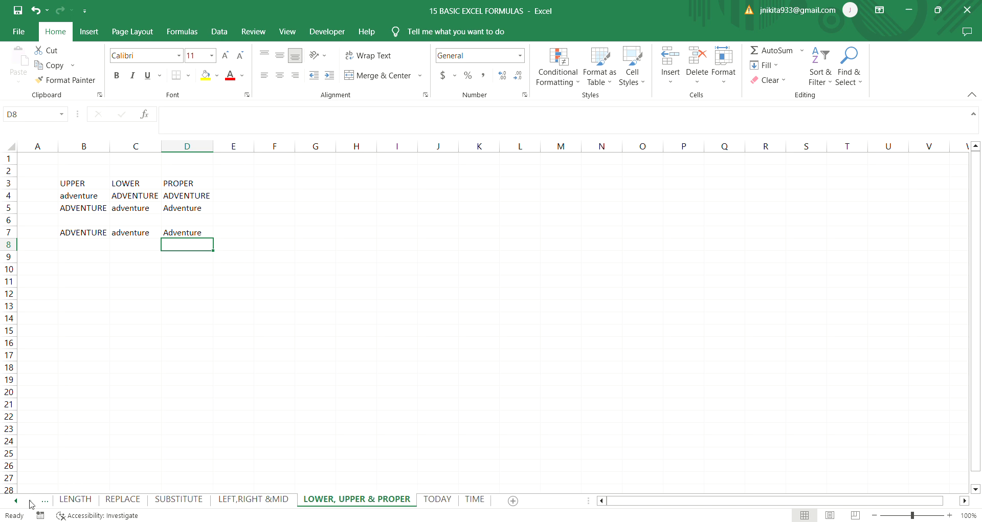
left_click(438, 499)
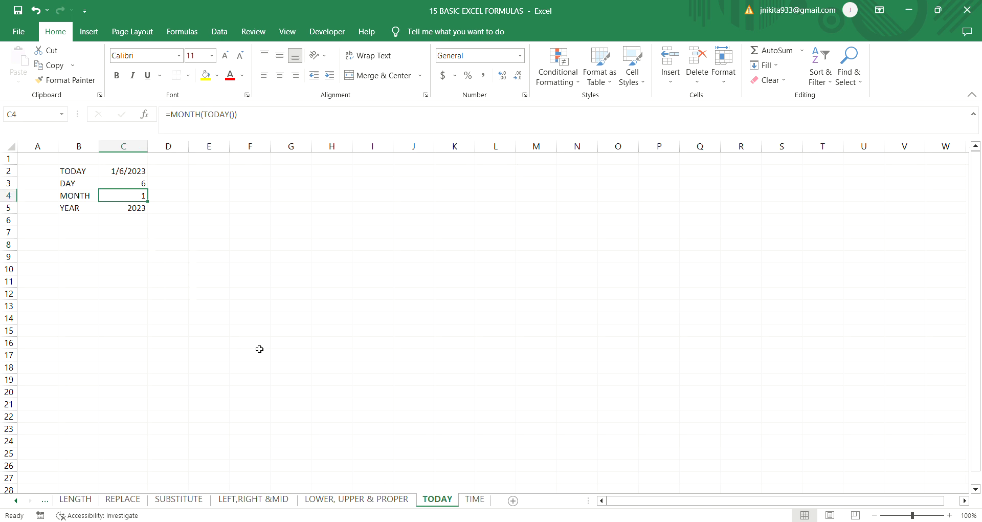
left_click(221, 296)
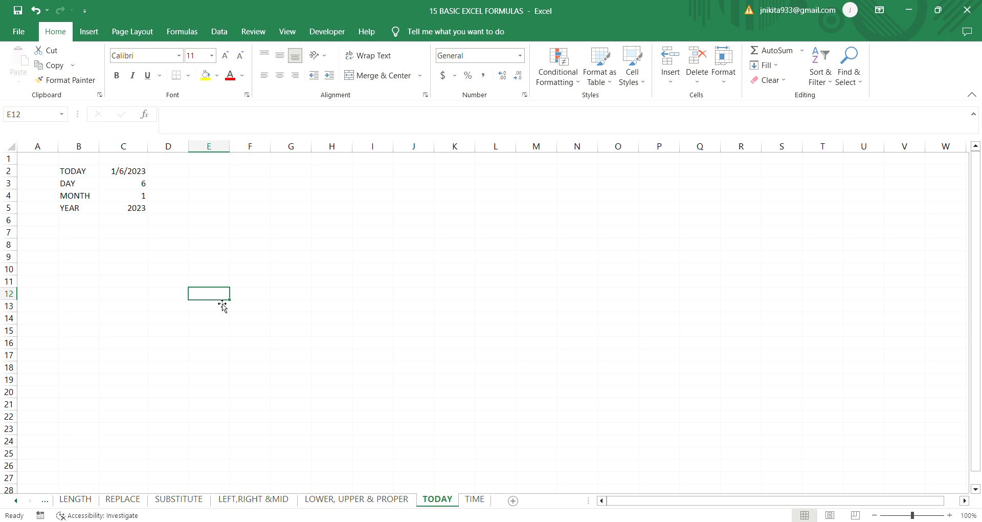
left_click(258, 198)
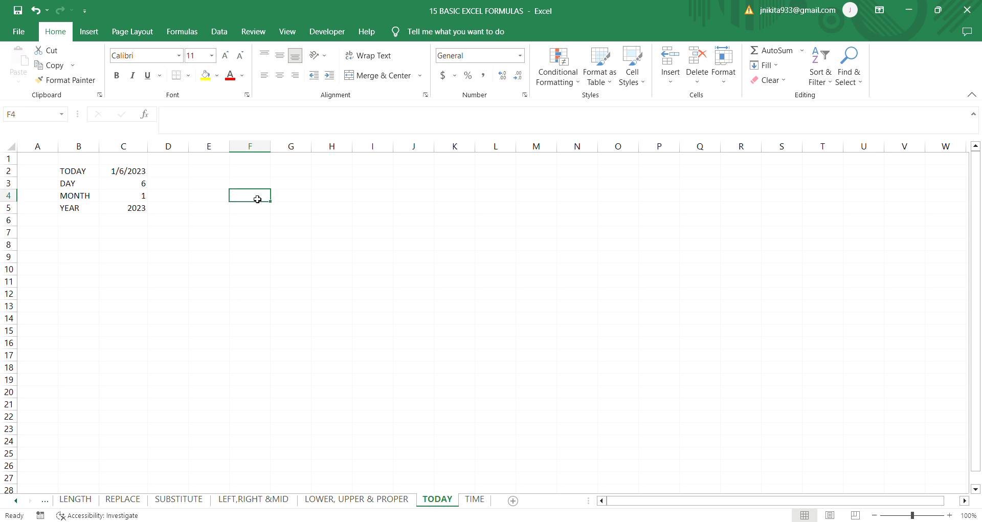
left_click(143, 173)
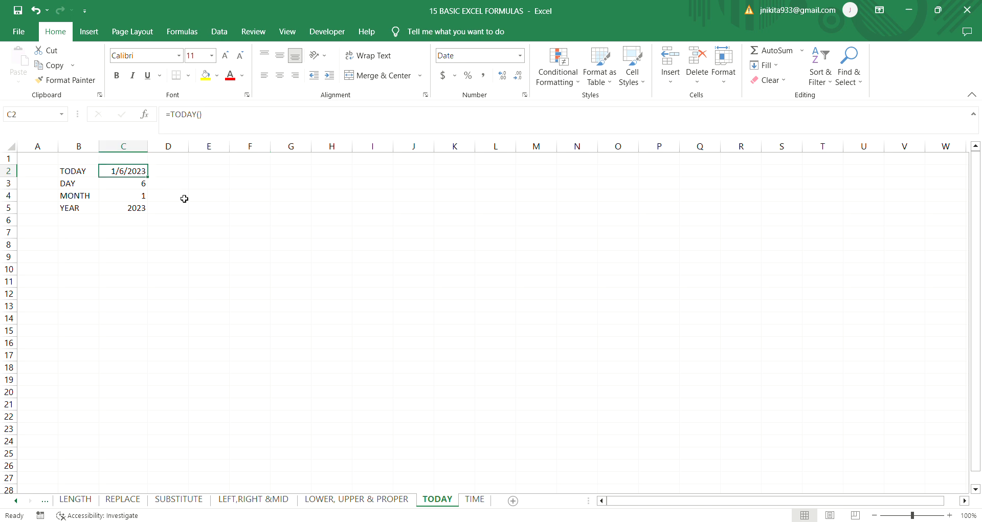
left_click(209, 176)
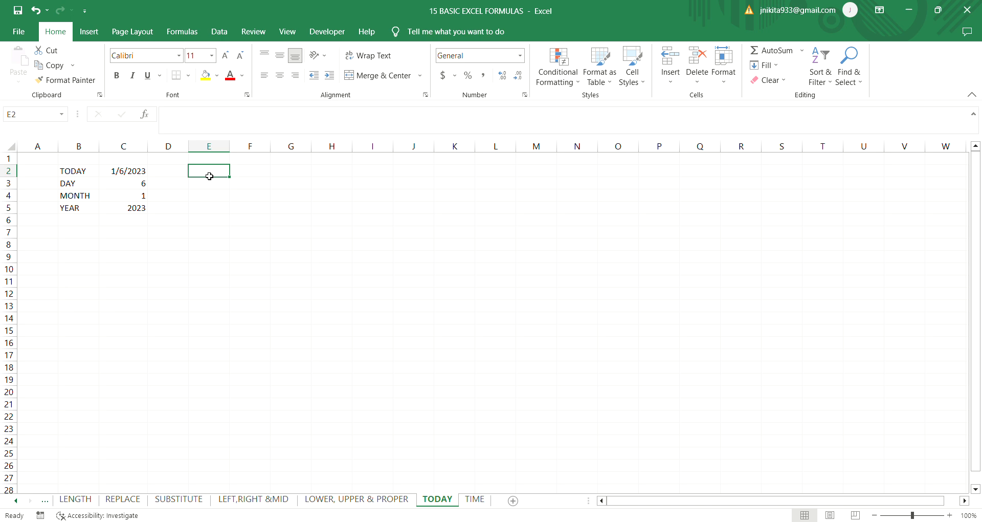
type("=TO")
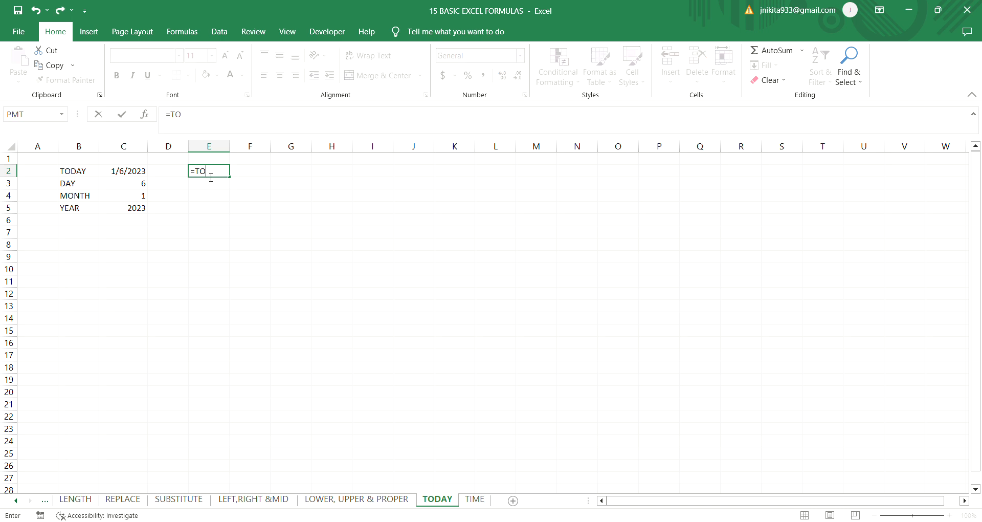
type("DAY()")
key("Return")
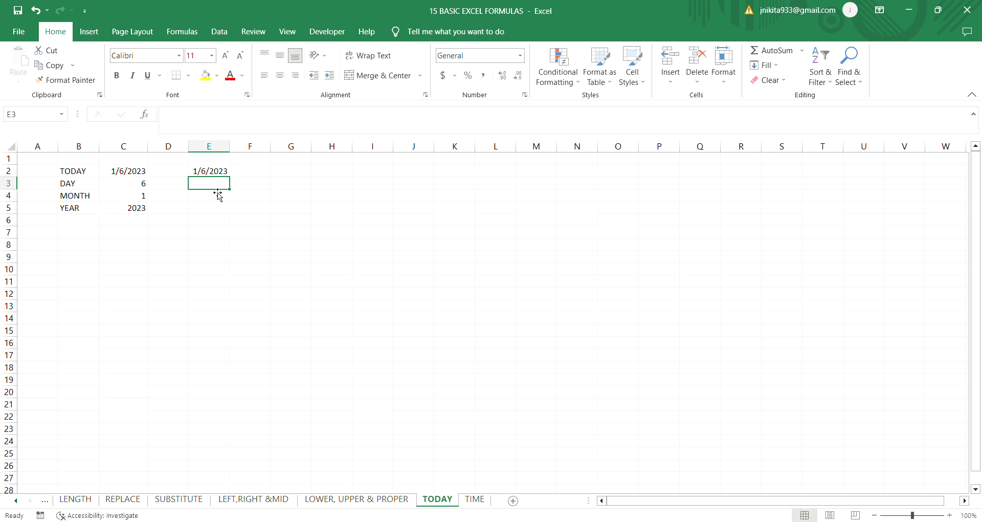
left_click(88, 187)
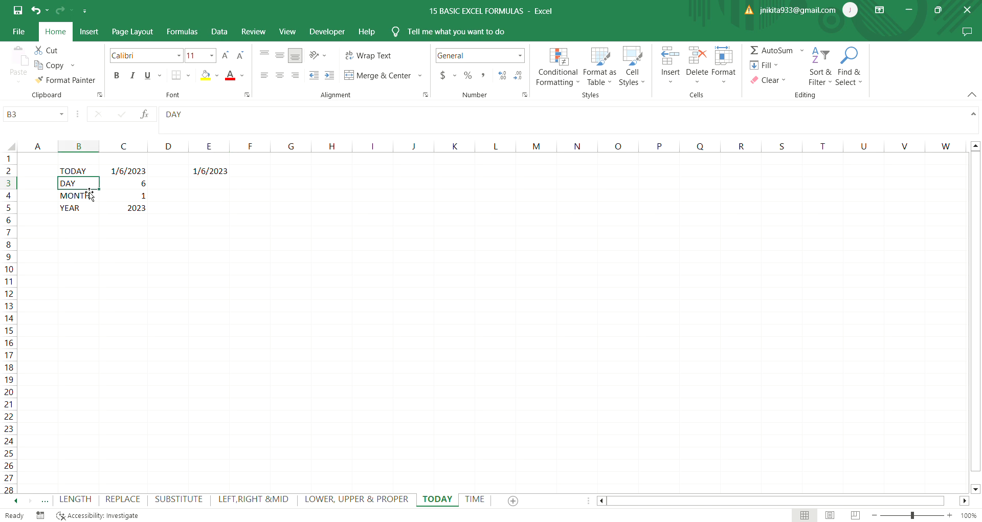
left_click(121, 187)
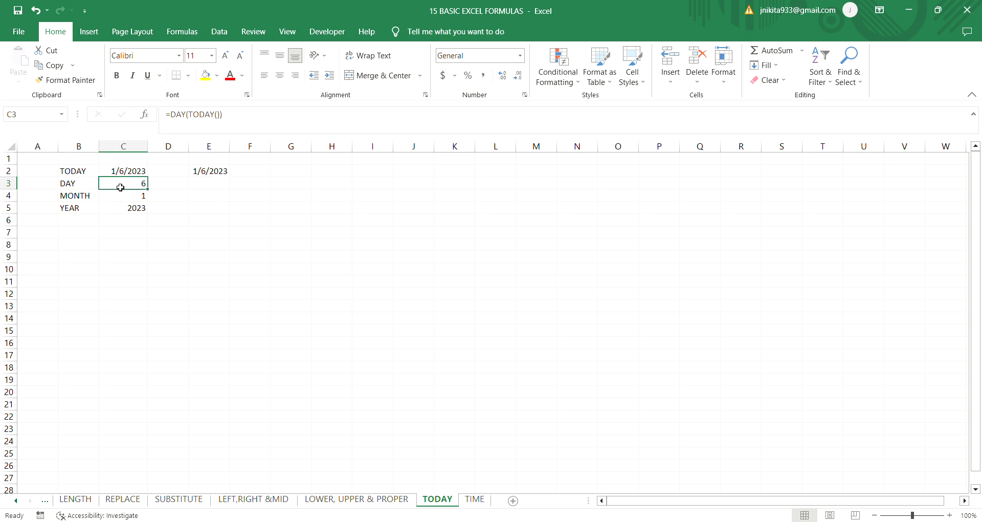
left_click(210, 185)
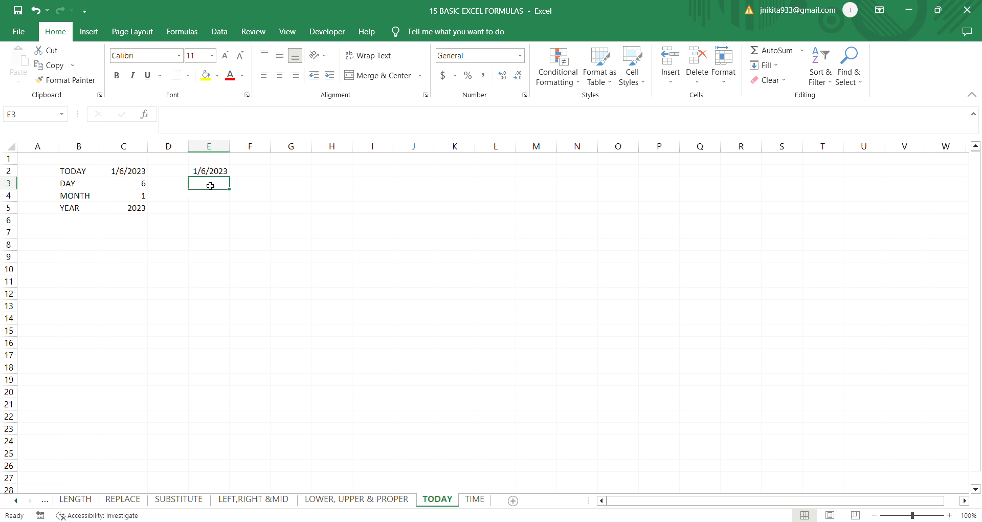
type("=")
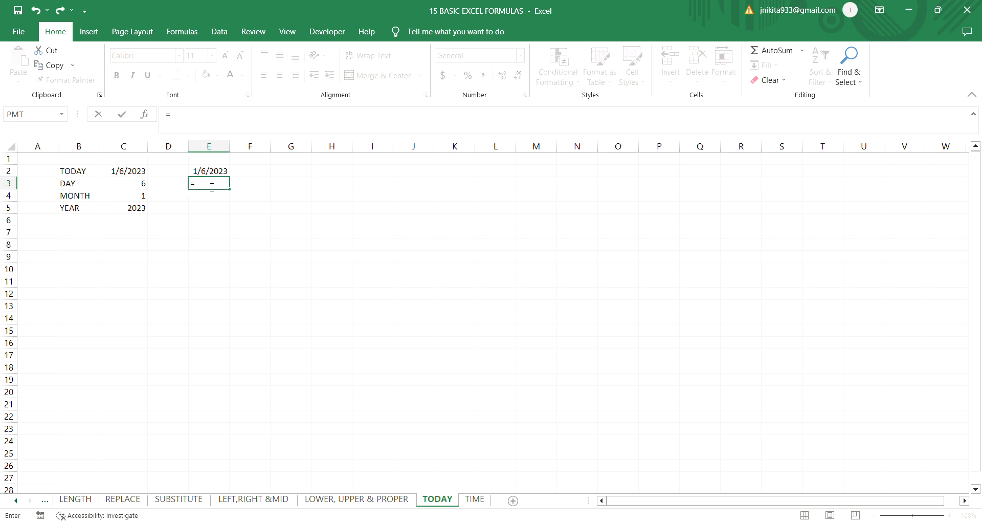
type("TO")
key("BackSpace")
key("BackSpace")
type("DAY(")
key("BackSpace")
key("Escape")
Extract the day of the current date by entering =DAY(TODAY()) in cell E3, and check the formula
left_click(129, 185)
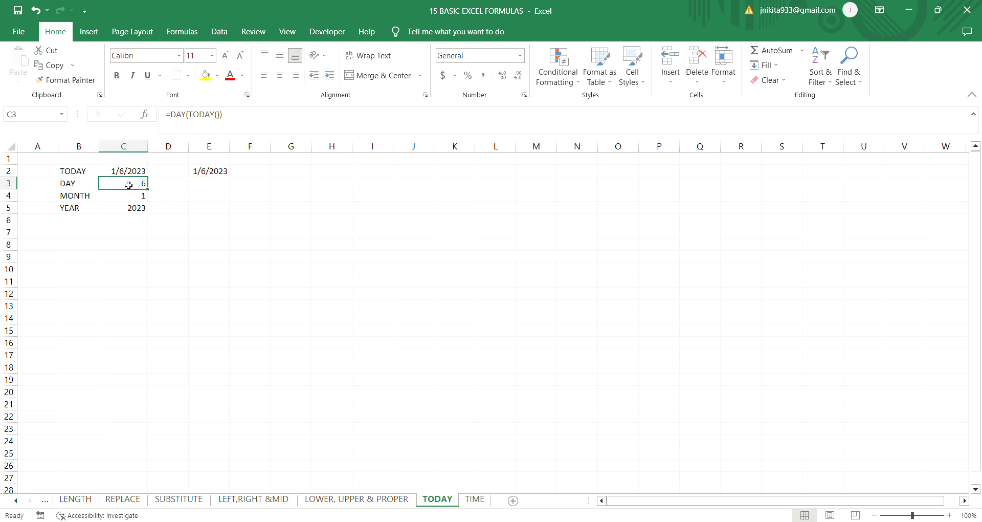
left_click(209, 188)
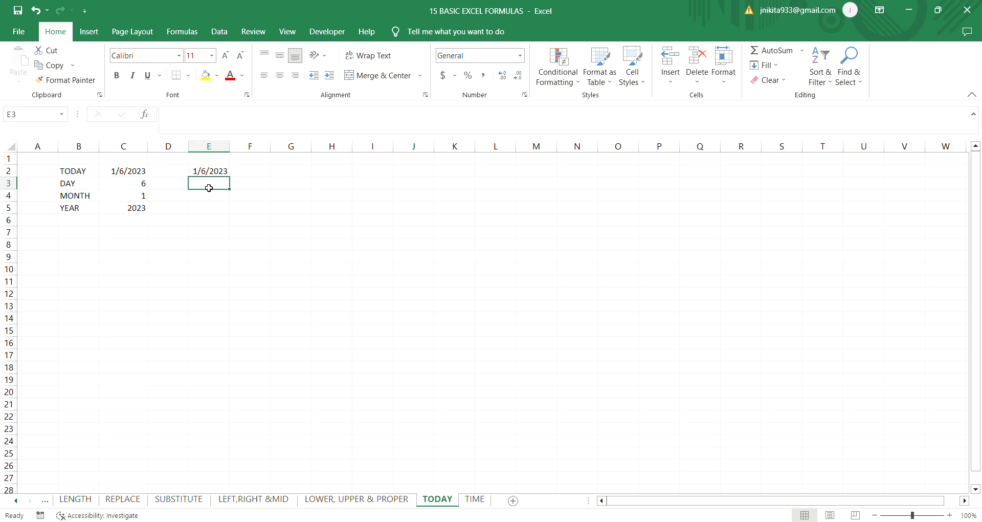
type("=DAY")
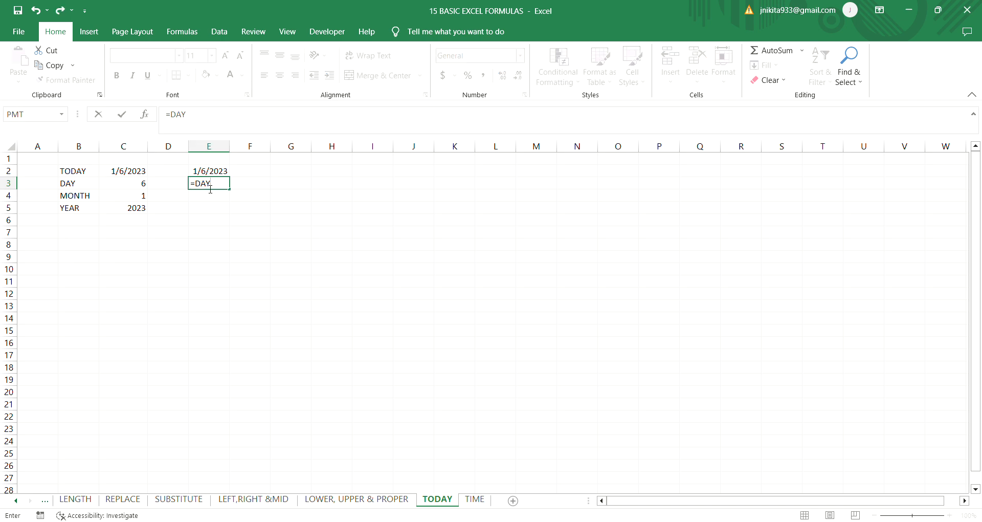
type("(TODAY())")
key("Return")
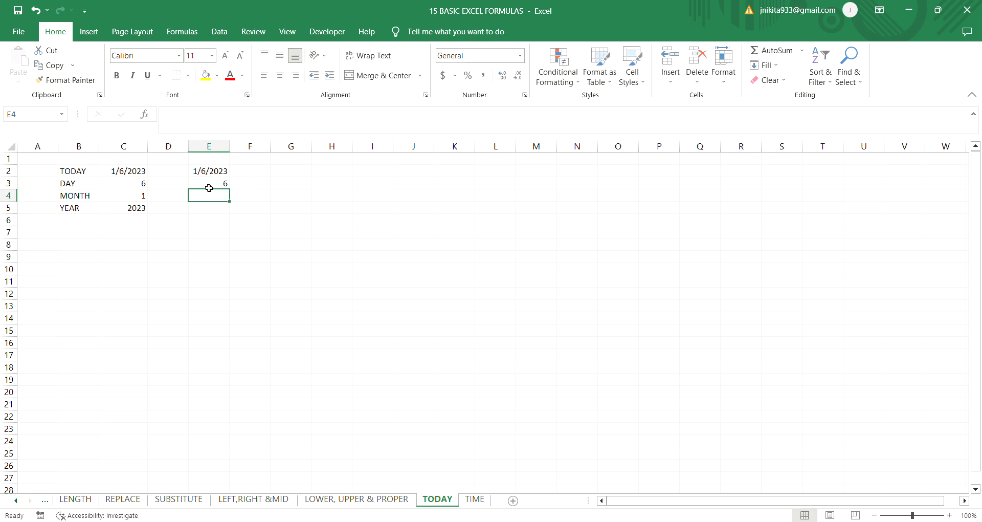
left_click(209, 187)
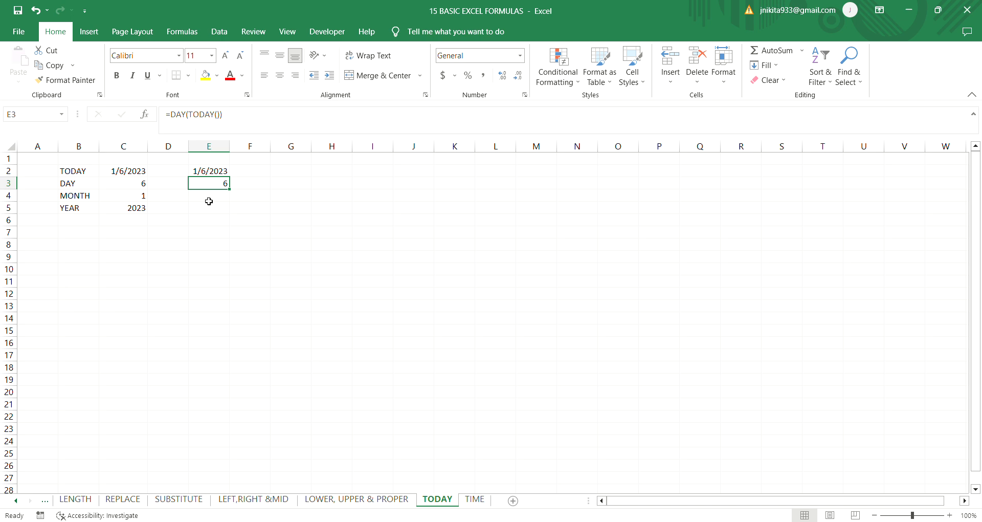
Review the existing MONTH formula in C4, and extract the current month by entering =MONTH(TODAY()) in cell E4
left_click(209, 200)
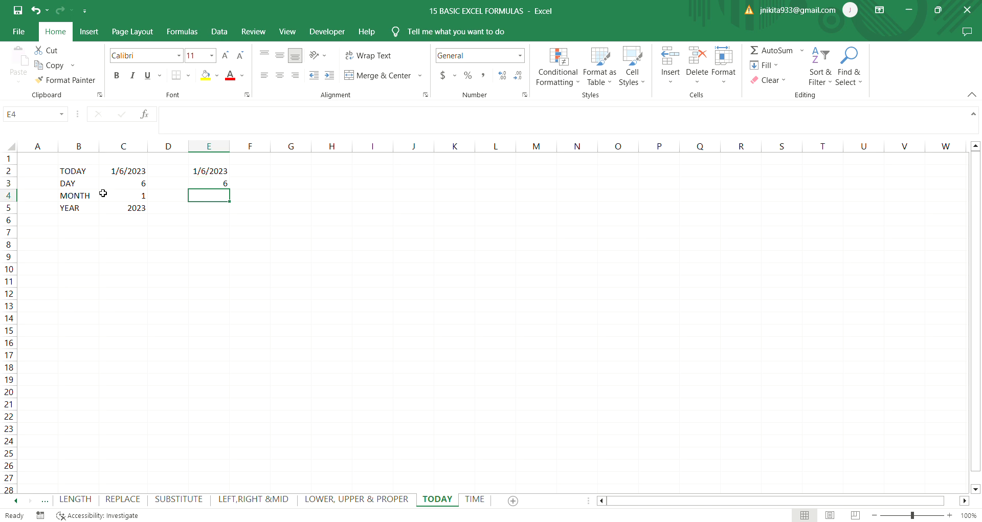
left_click(78, 200)
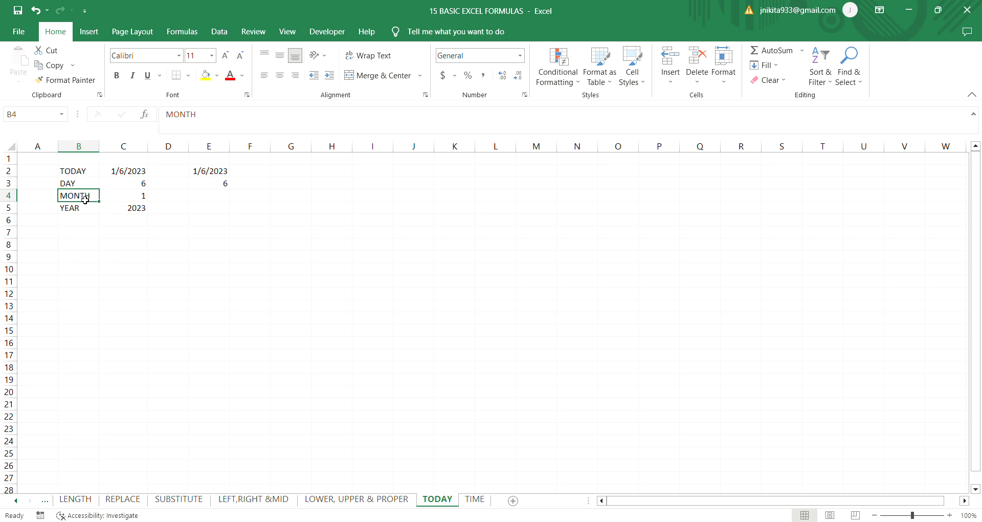
left_click(119, 200)
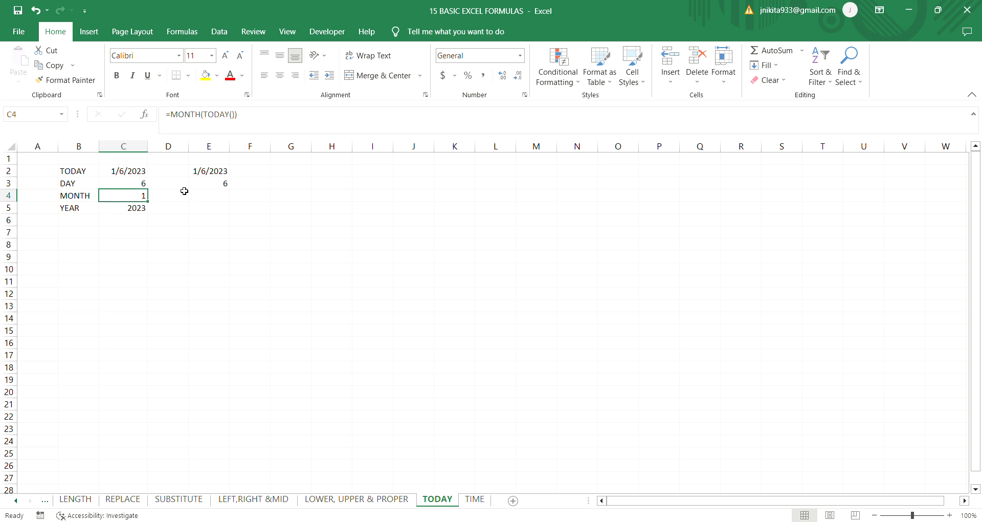
left_click(204, 196)
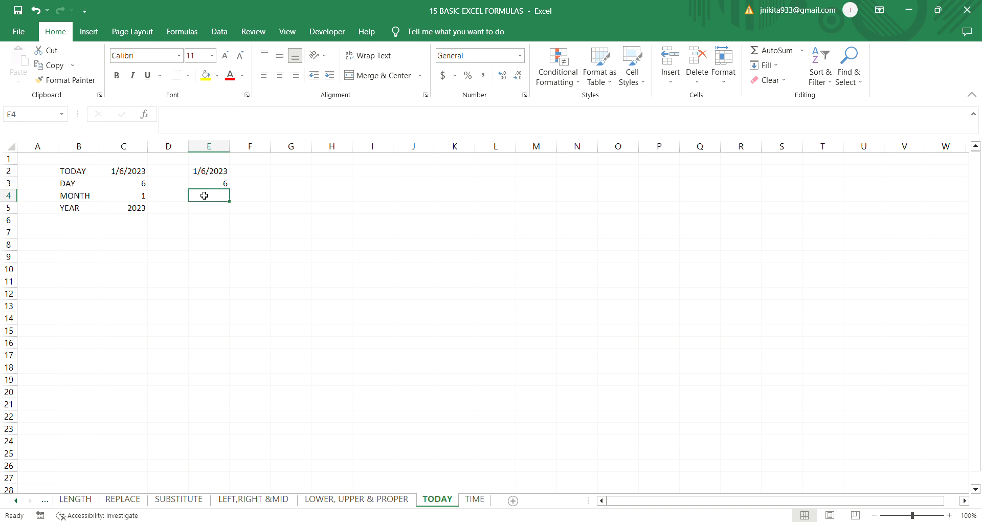
type("=MONTH")
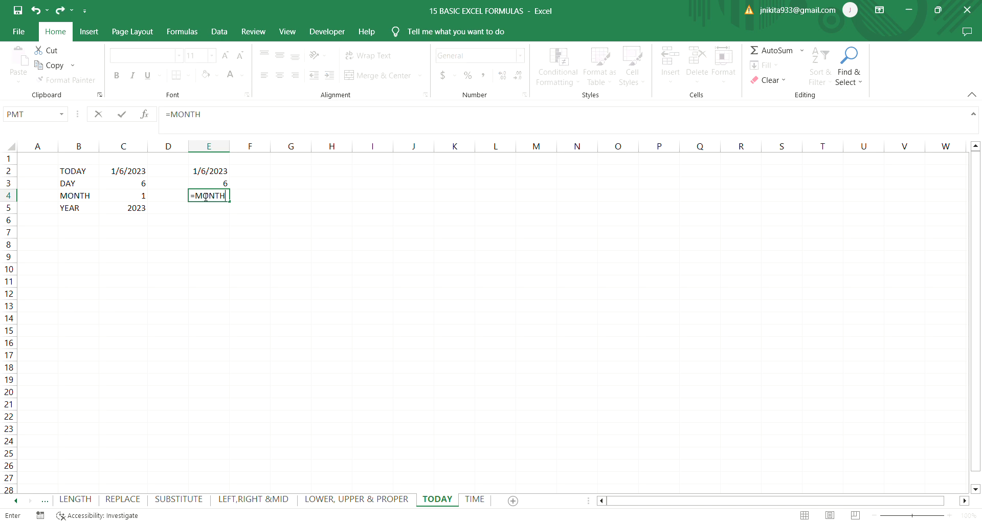
type("(TODAY()")
key("Return")
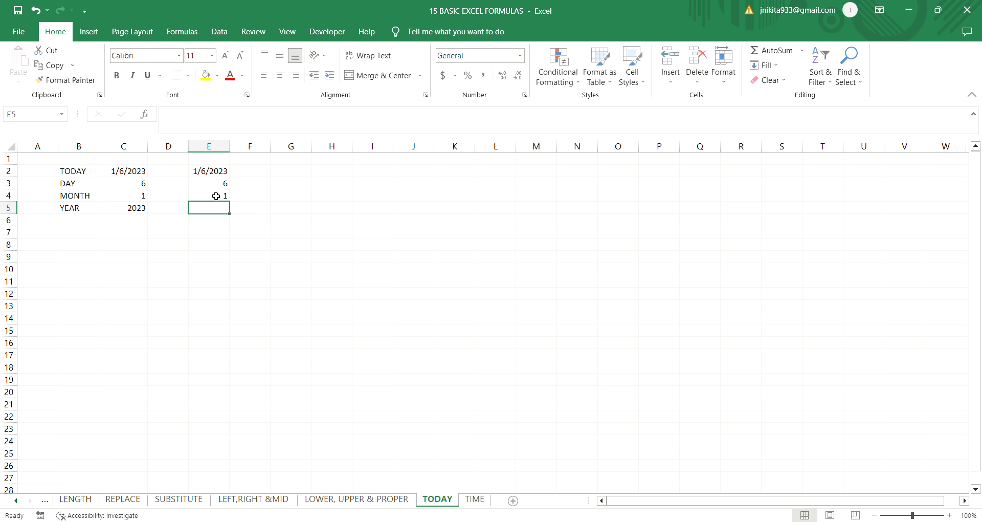
Extract the year of the current date by entering =YEAR(TODAY()) in cell E5, and check the formula
left_click(85, 213)
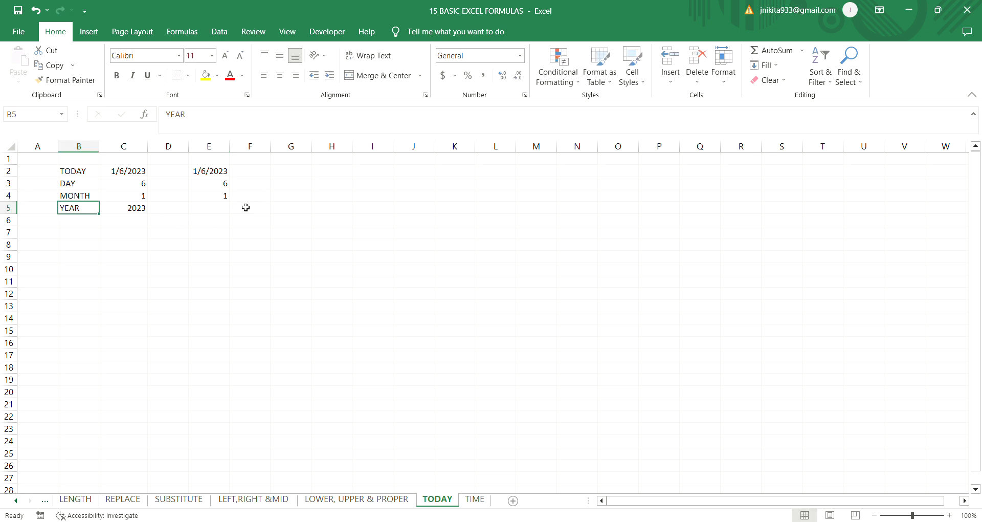
left_click(143, 209)
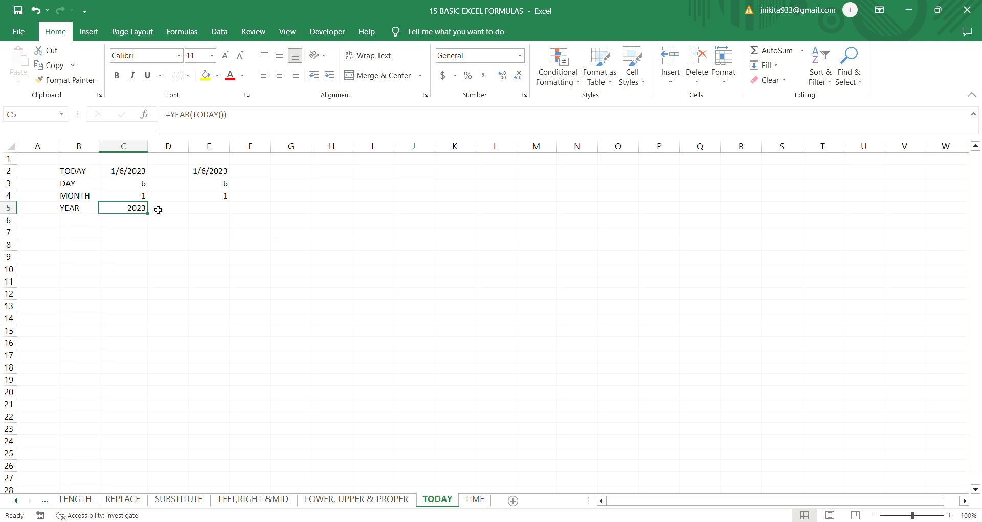
left_click(207, 214)
type("=YEAR")
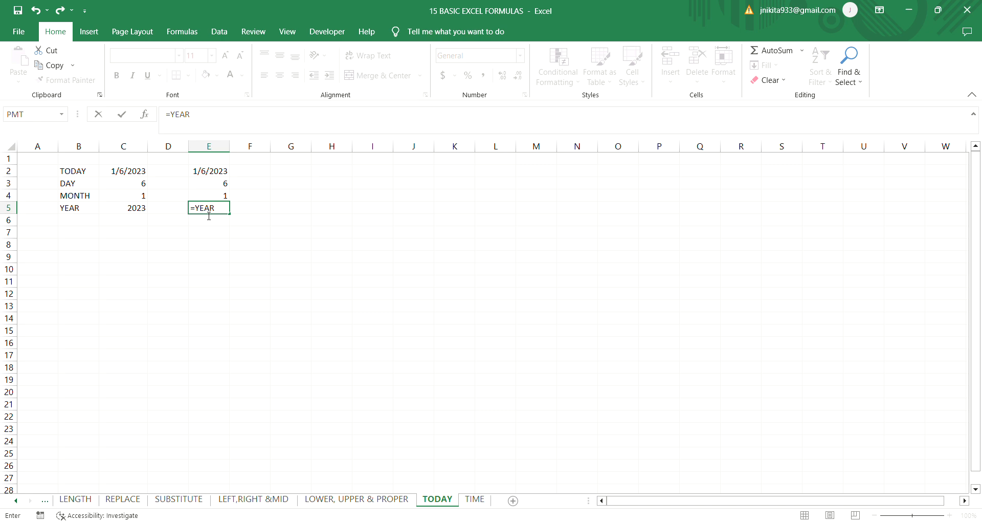
type("(TODAY())")
key("Return")
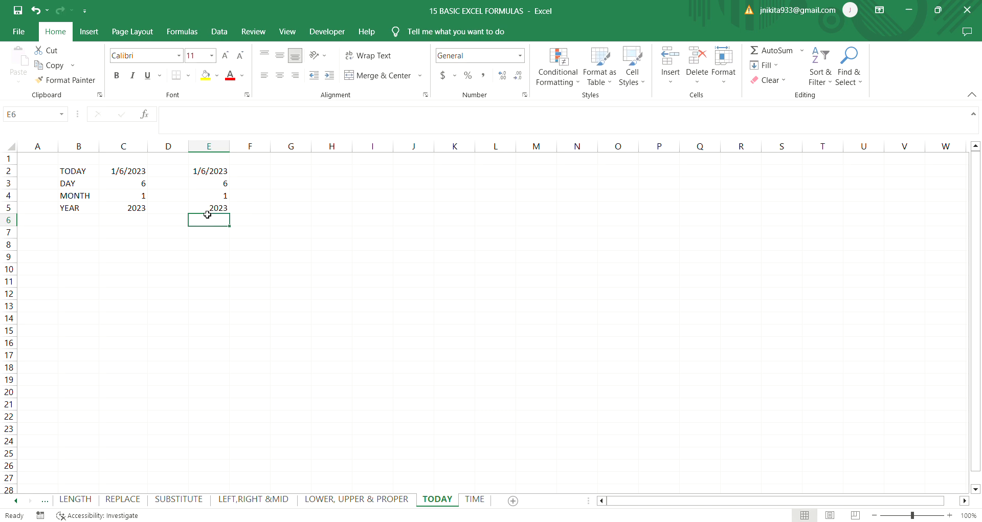
left_click(209, 210)
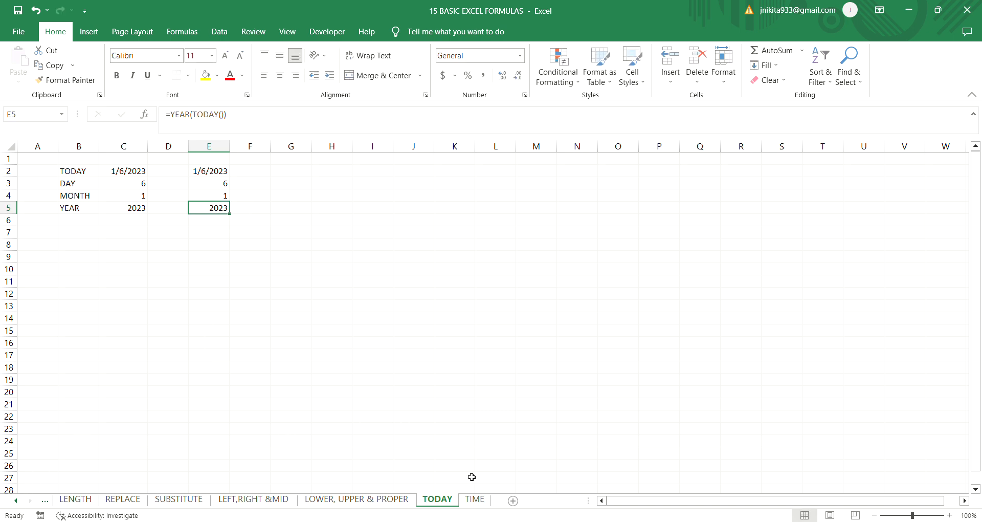
On the TIME sheet, examine the arguments of the existing TIME formula in cell C2
left_click(474, 500)
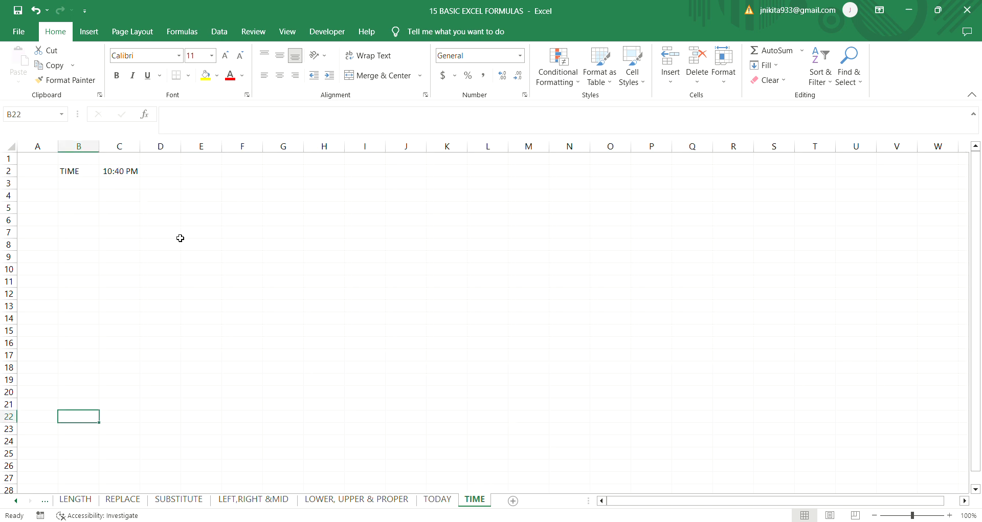
left_click(107, 186)
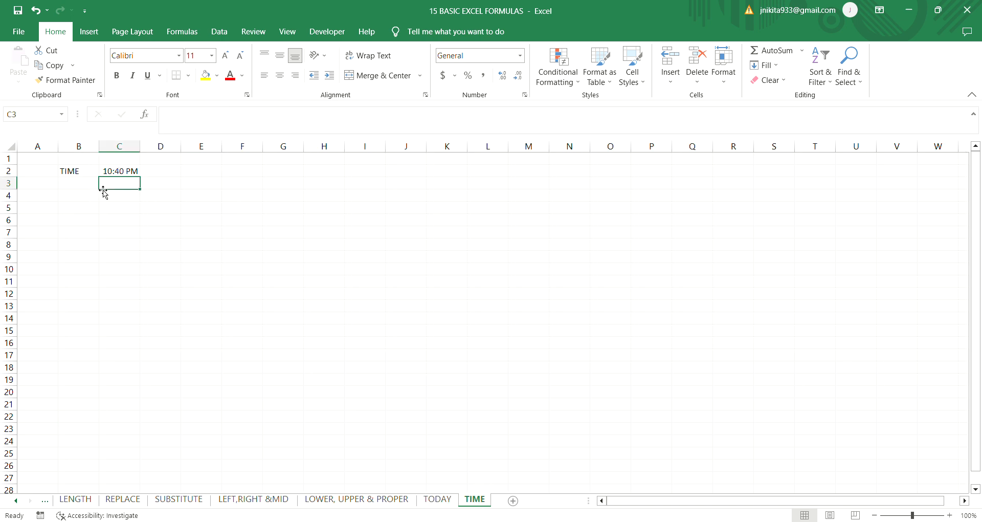
left_click(122, 174)
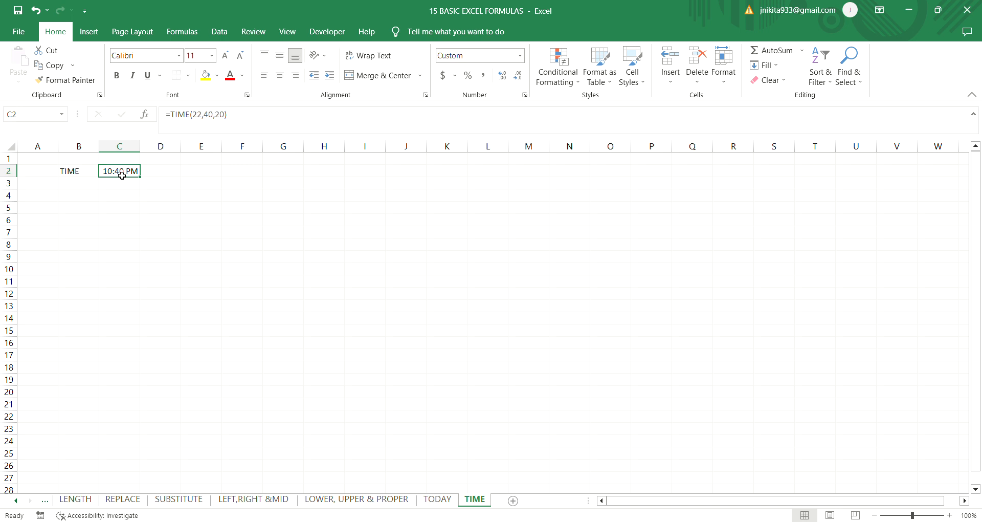
double_click(122, 173)
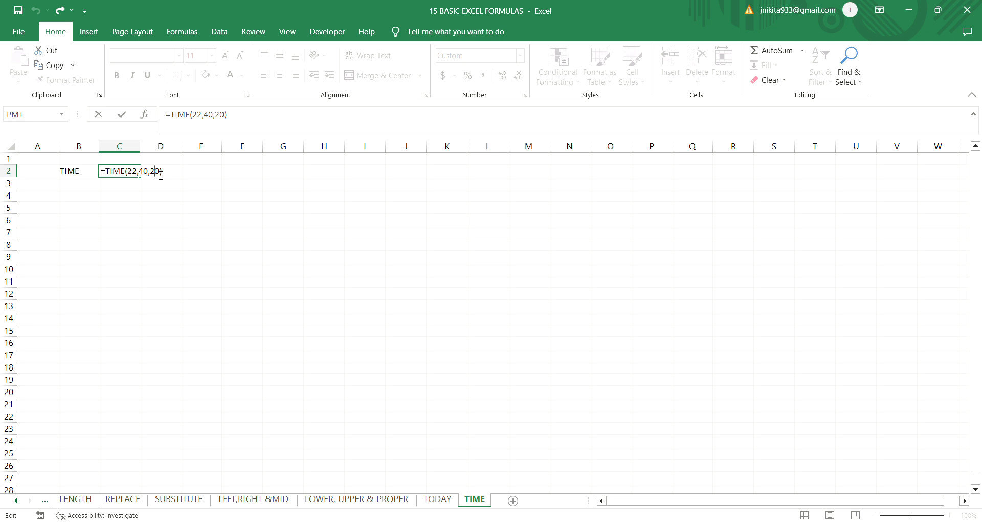
key("Return")
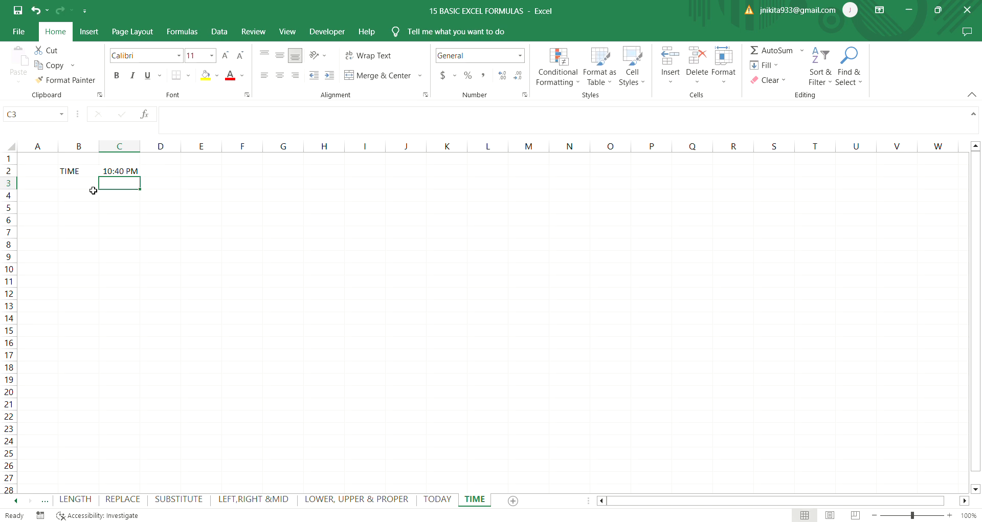
Build a time value from hours, minutes and seconds by entering =TIME(21,20,10) in cell C3
type("=TI")
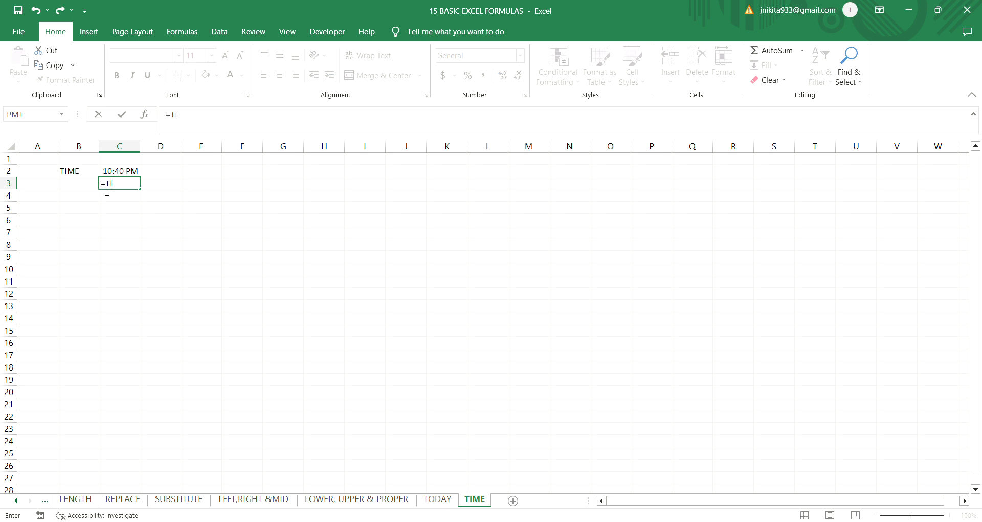
type("ME(21,20,10)")
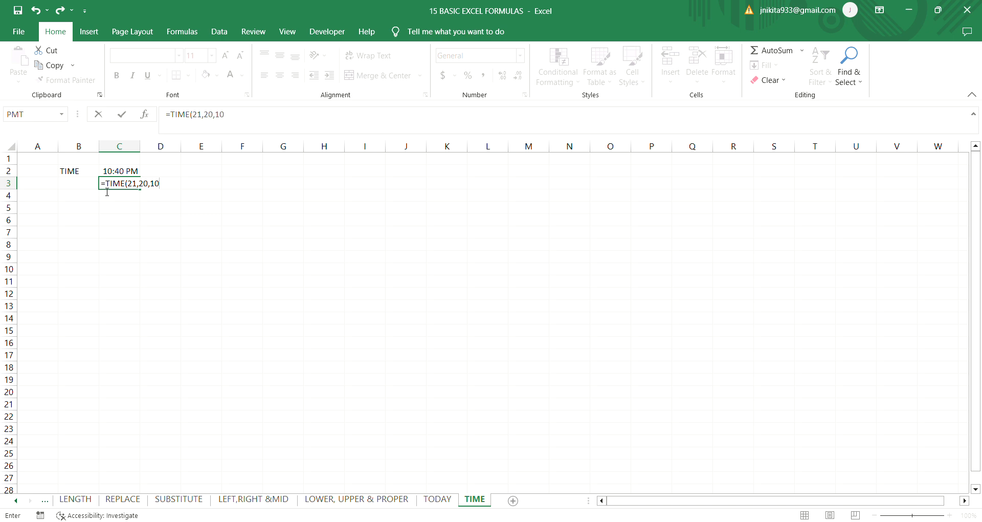
key("Return")
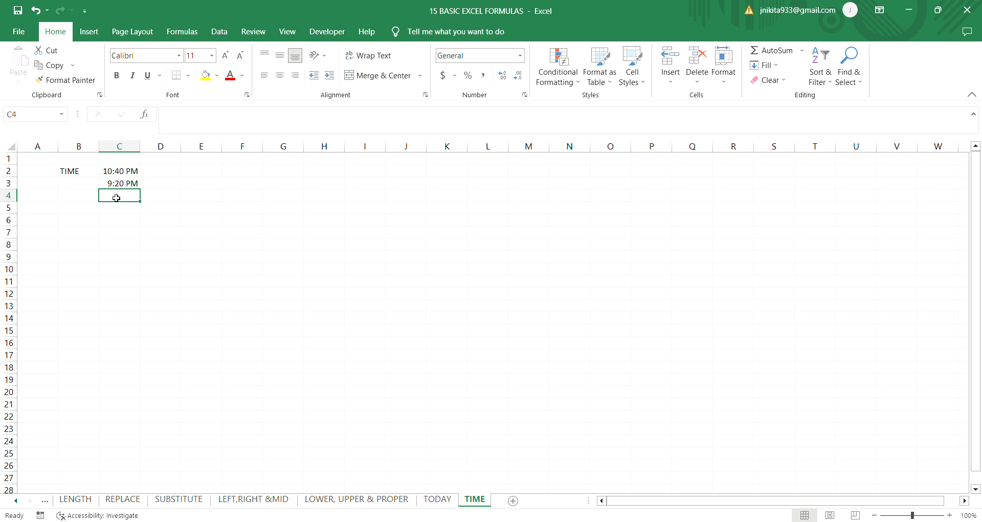
Enter =TIME(13,25,15) in cell C4, and check the TIME formulas in C3 and C4
type("=TIME")
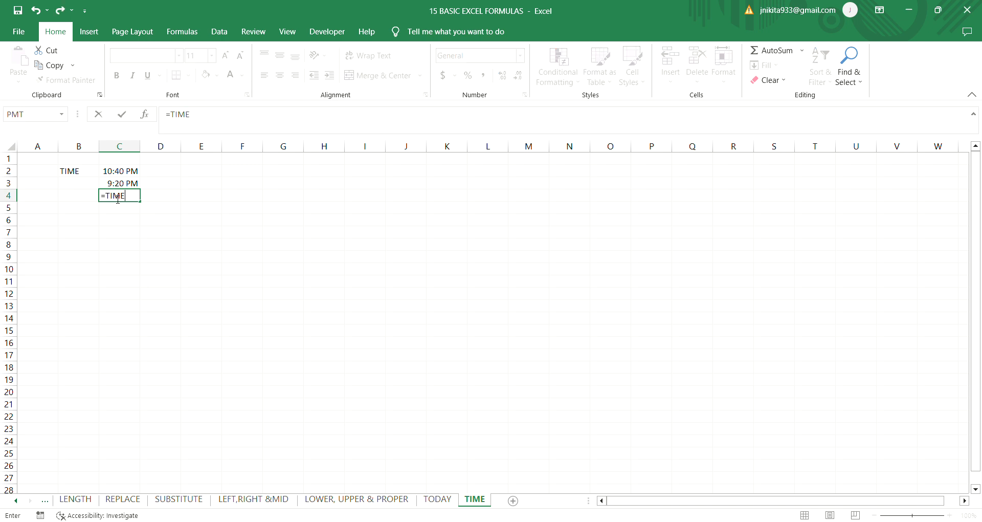
type("(")
key("BackSpace")
key("BackSpace")
type("13,25,15)")
key("Return")
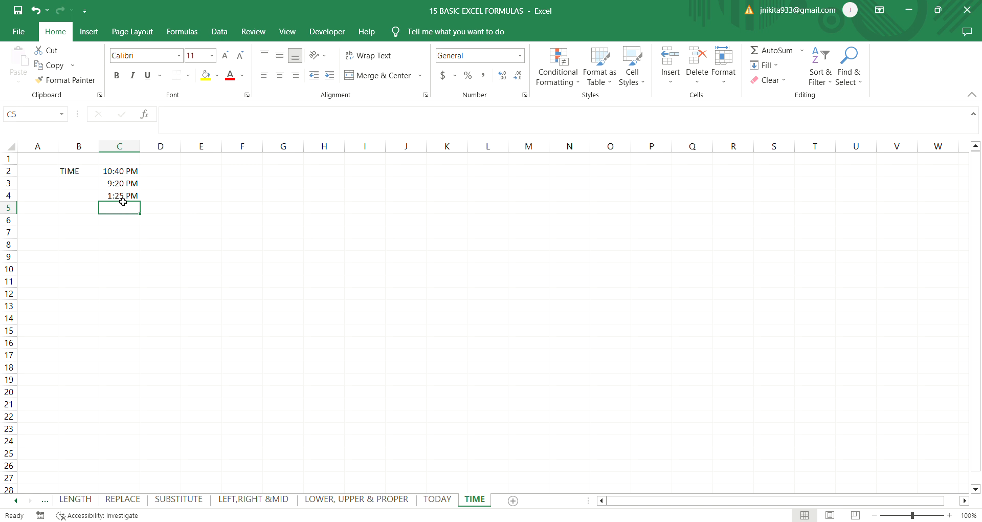
left_click(123, 222)
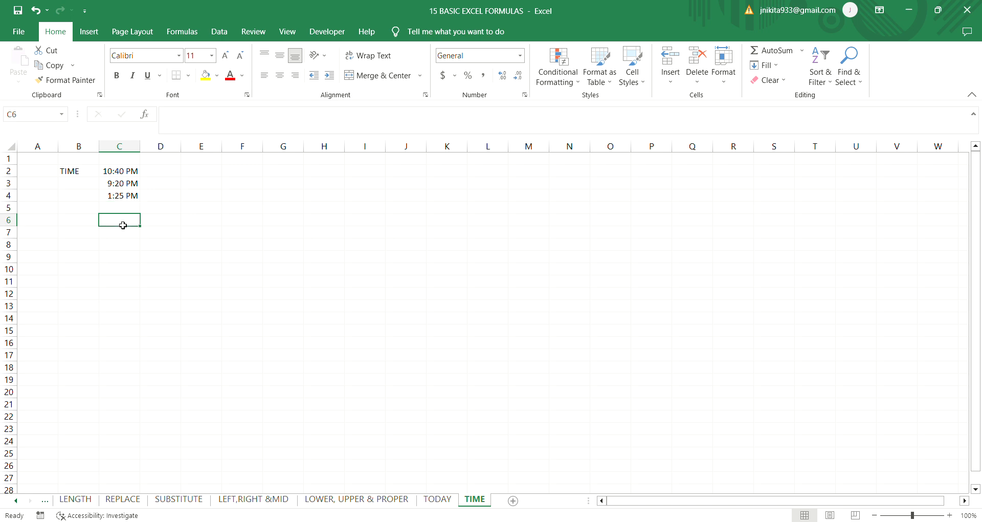
left_click(128, 187)
left_click(128, 196)
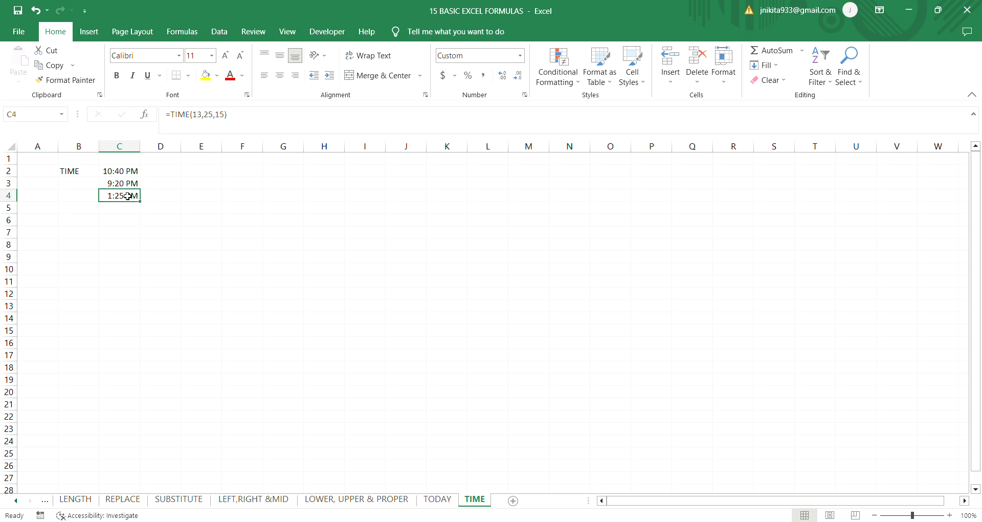
left_click(228, 209)
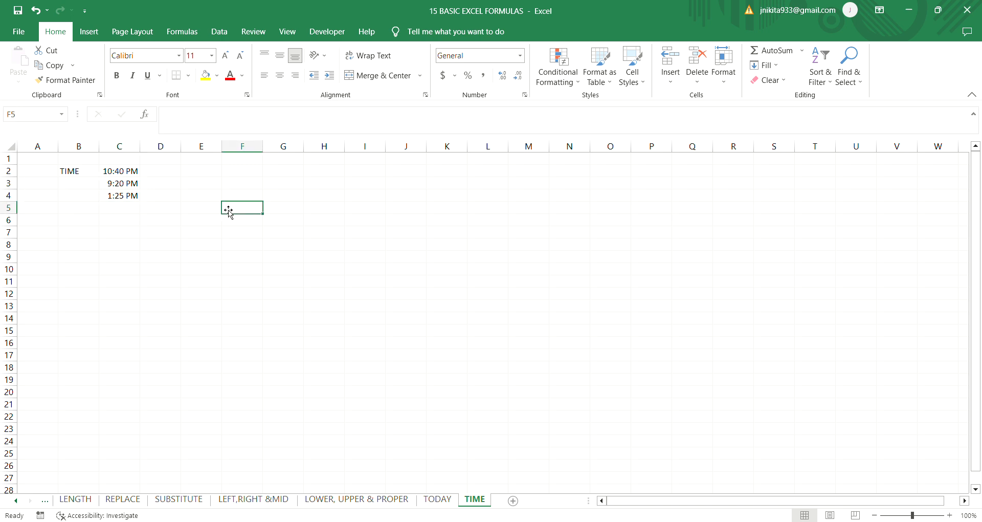